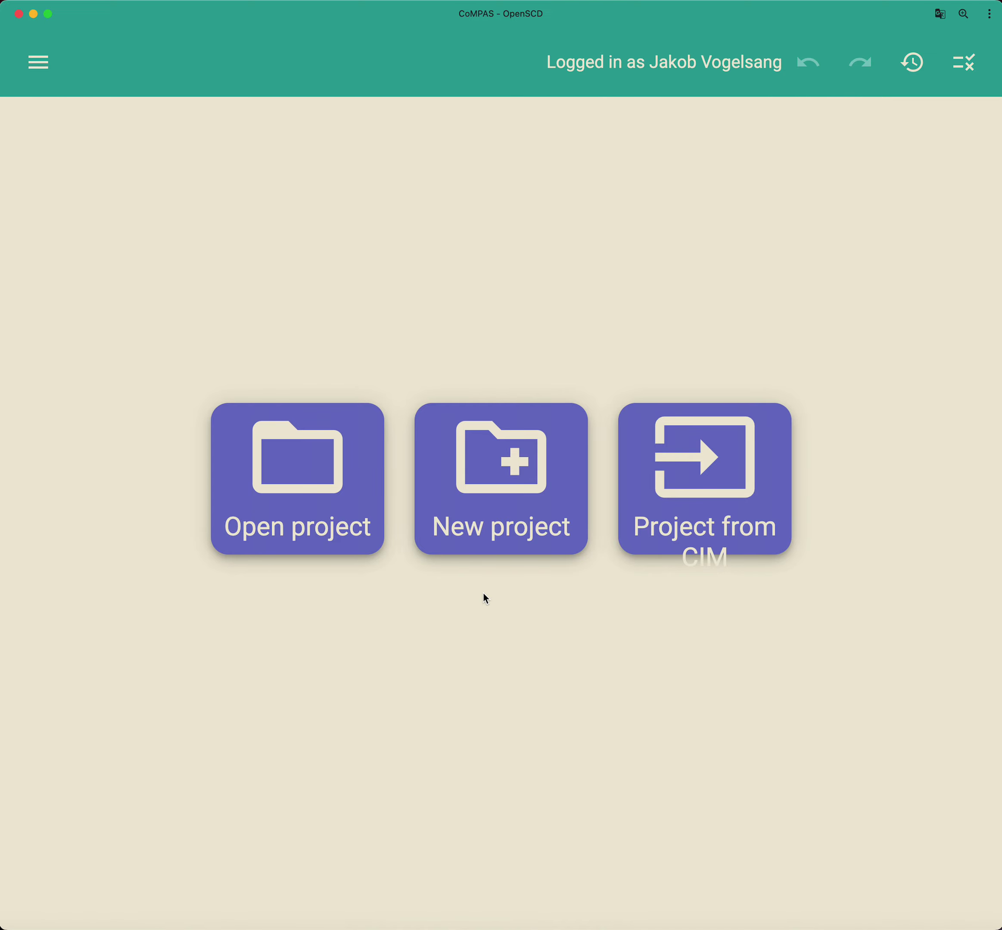
- Create a new Edition 2.1 project.scd and add an empty DataTypeTemplates section to it
{"action": "left_click", "coordinate": [518, 530]}
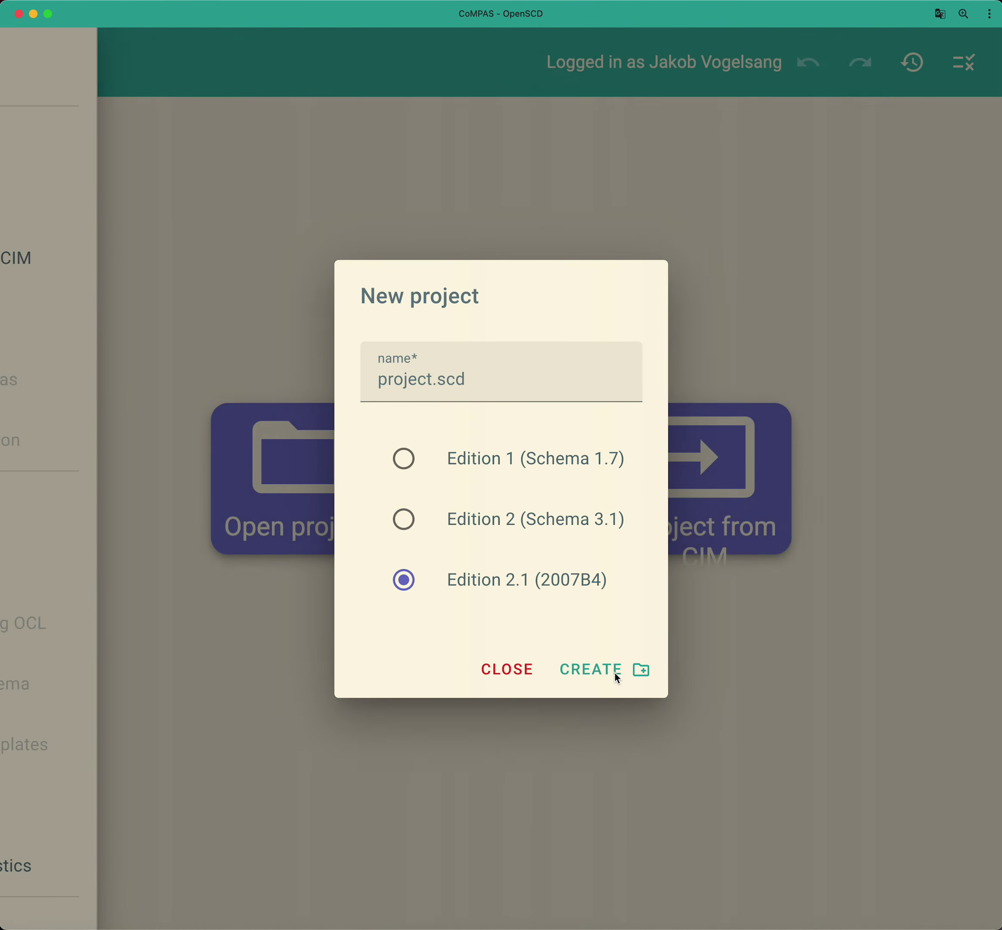
{"action": "left_click", "coordinate": [605, 668]}
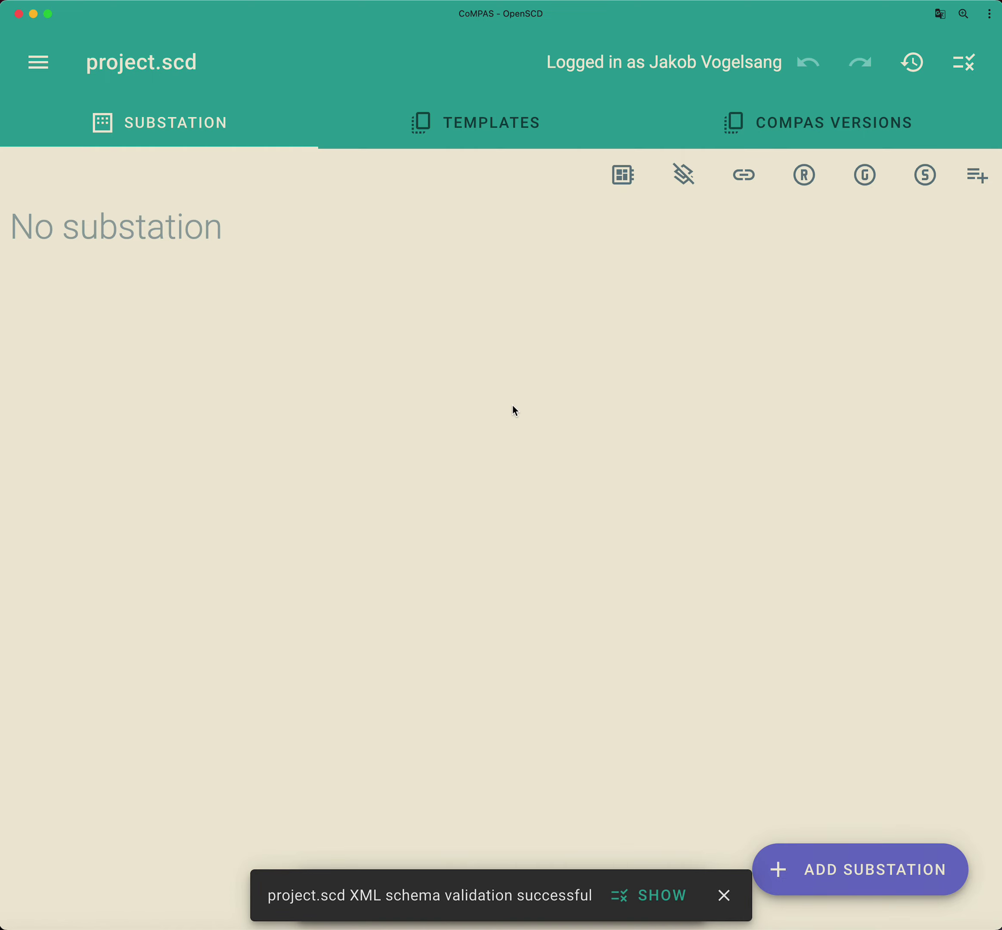
{"action": "left_click", "coordinate": [460, 128]}
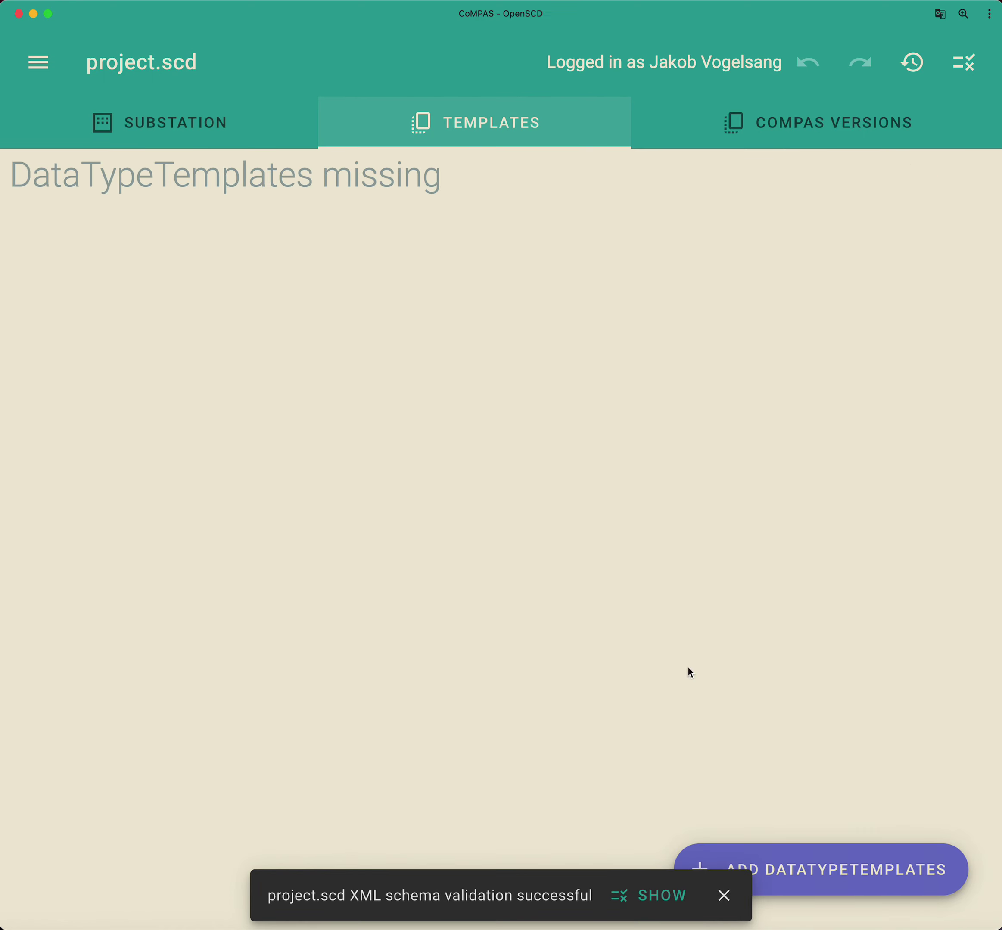
{"action": "left_click", "coordinate": [806, 880]}
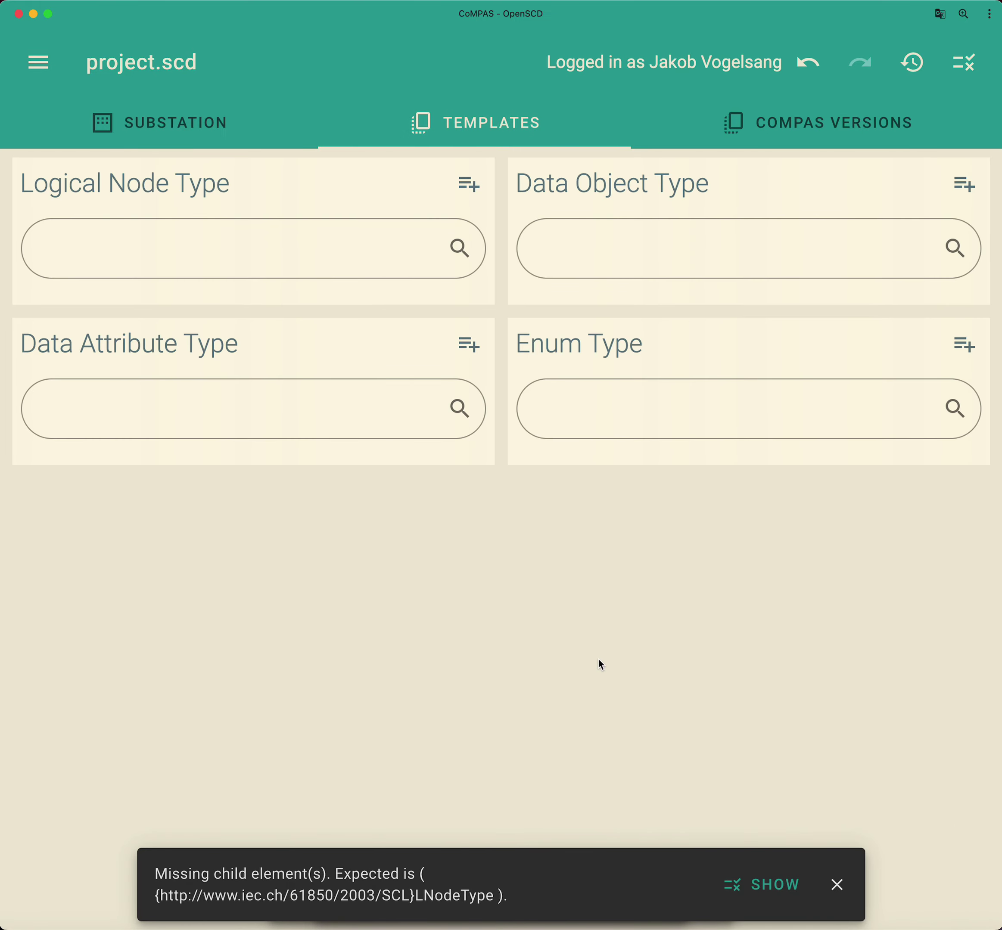
{"action": "left_click", "coordinate": [837, 885]}
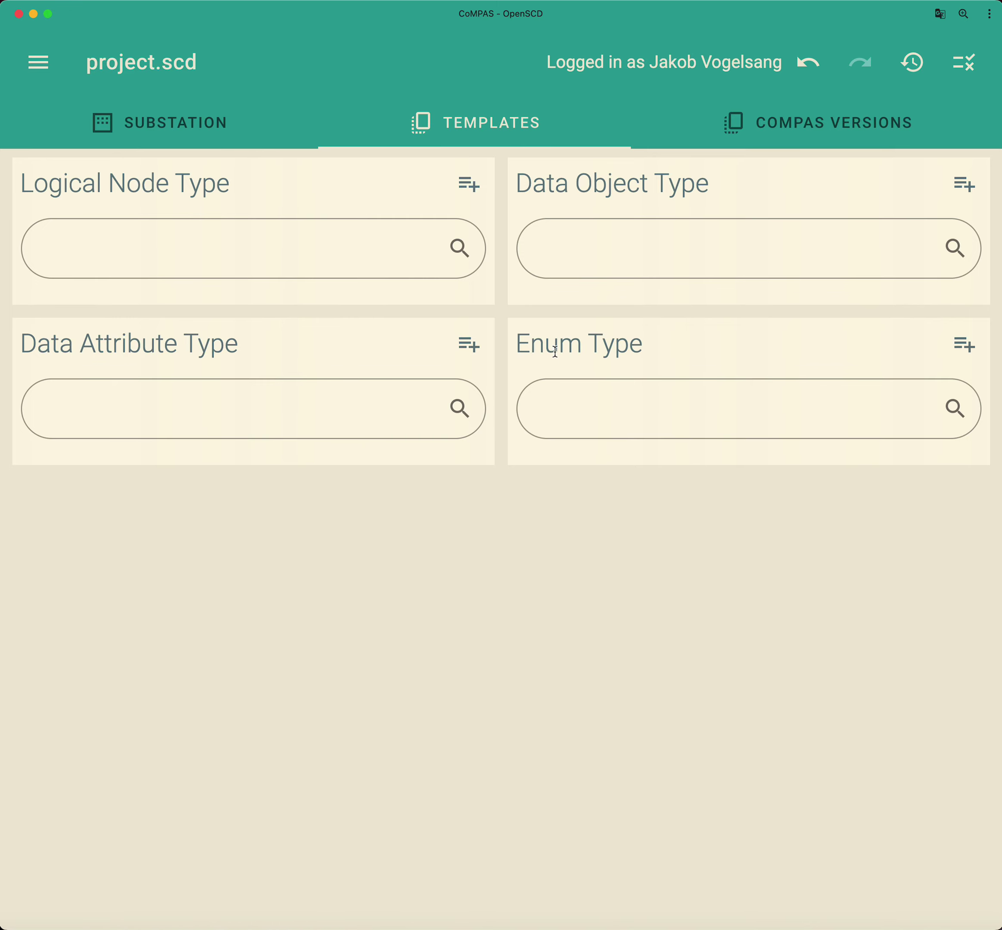
{"action": "left_click_drag", "start_coordinate": [519, 347], "coordinate": [670, 346]}
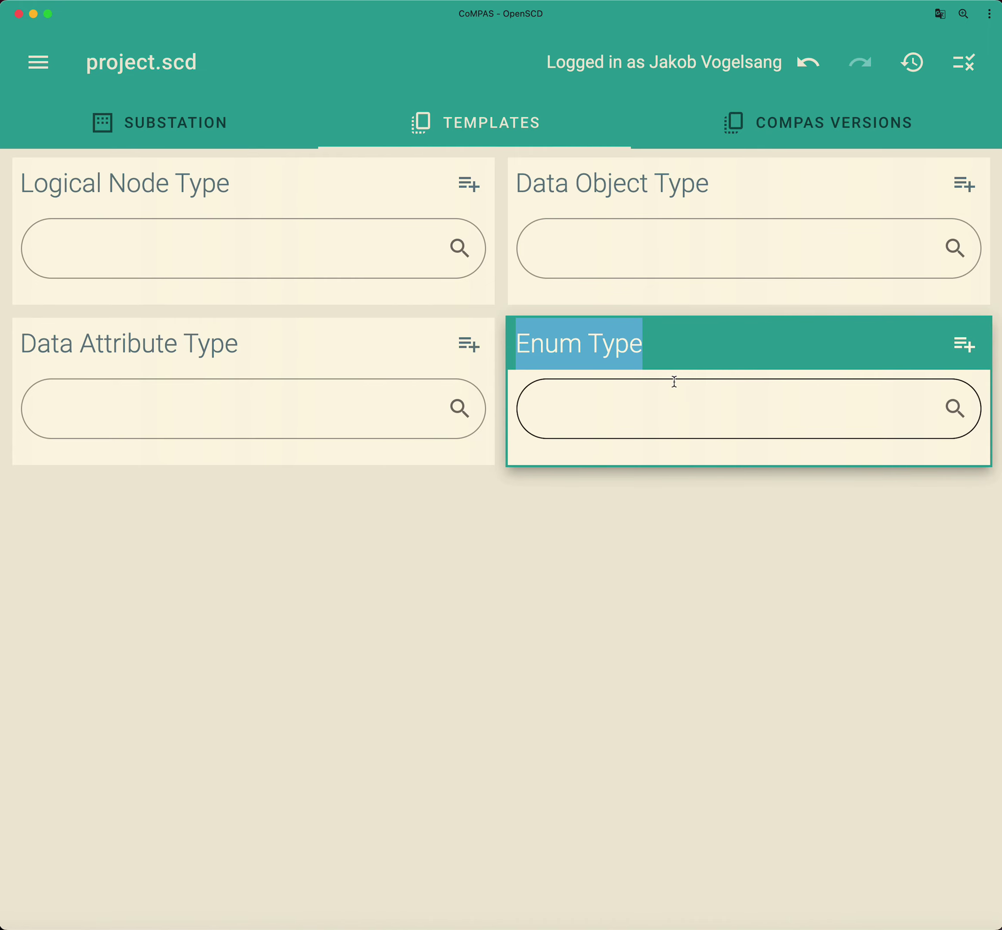
- Add a new enum type with id BehModeKind
{"action": "left_click", "coordinate": [696, 343]}
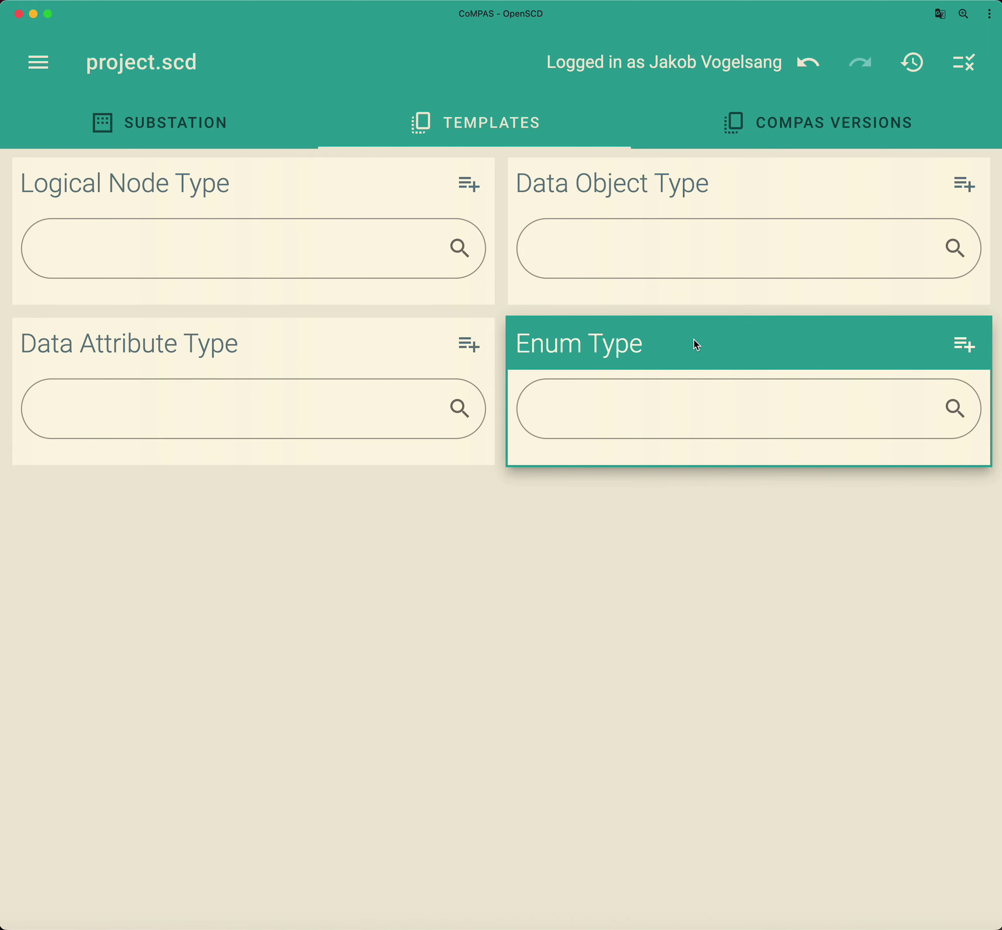
{"action": "left_click", "coordinate": [963, 346]}
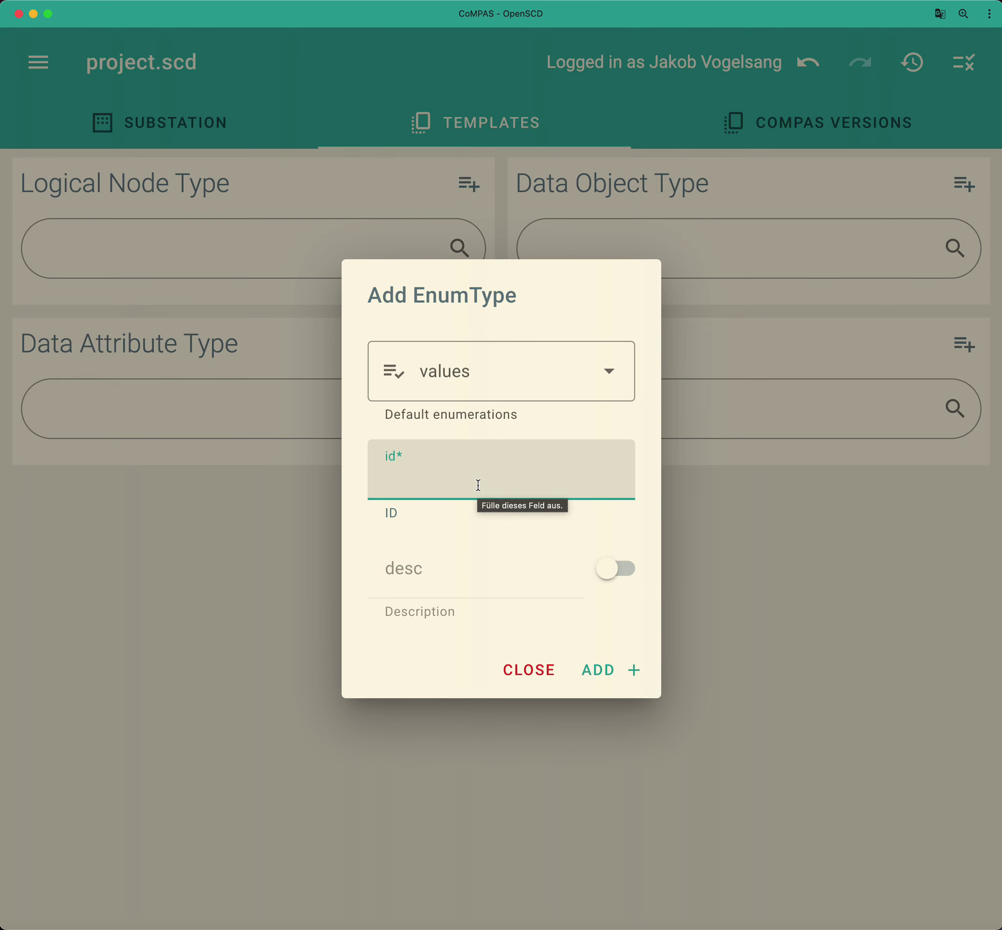
{"action": "type", "text": "BehM"}
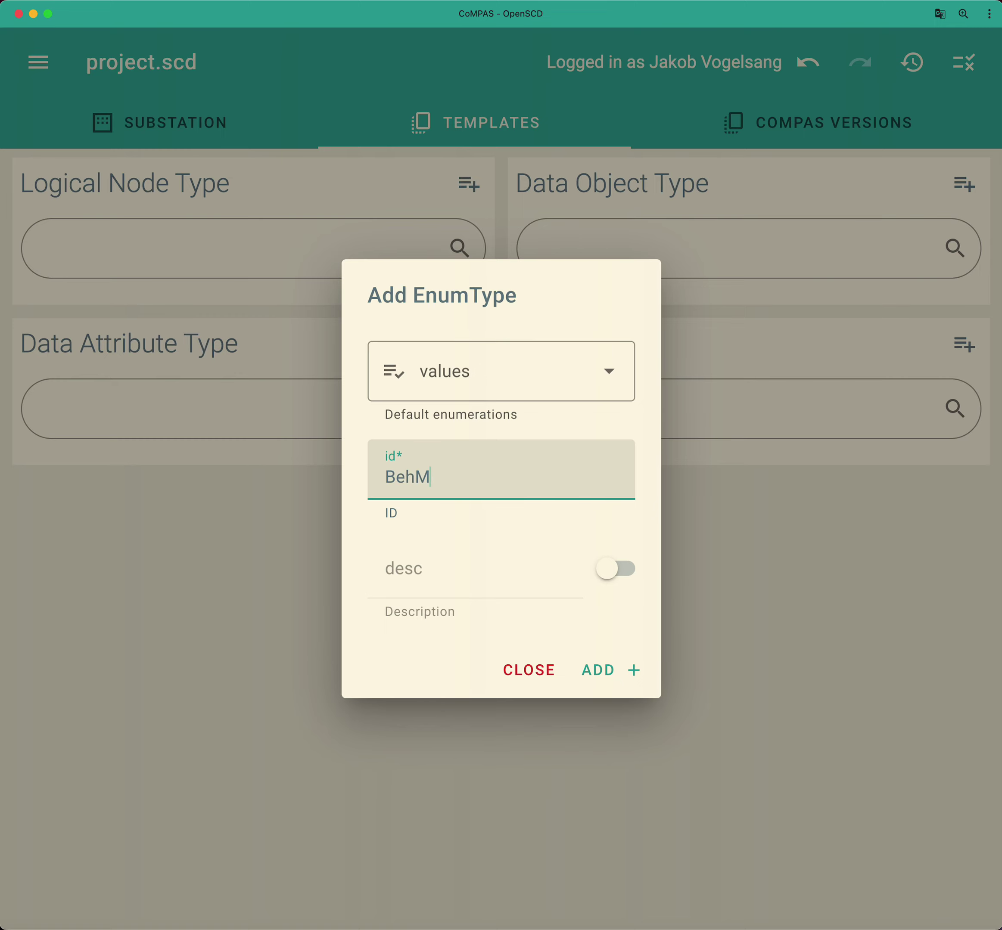
{"action": "type", "text": "odeKind"}
{"action": "key", "text": "Return"}
- Give BehModeKind the enum values on (ordinal 0) and off (ordinal 4)
{"action": "left_click", "coordinate": [810, 507]}
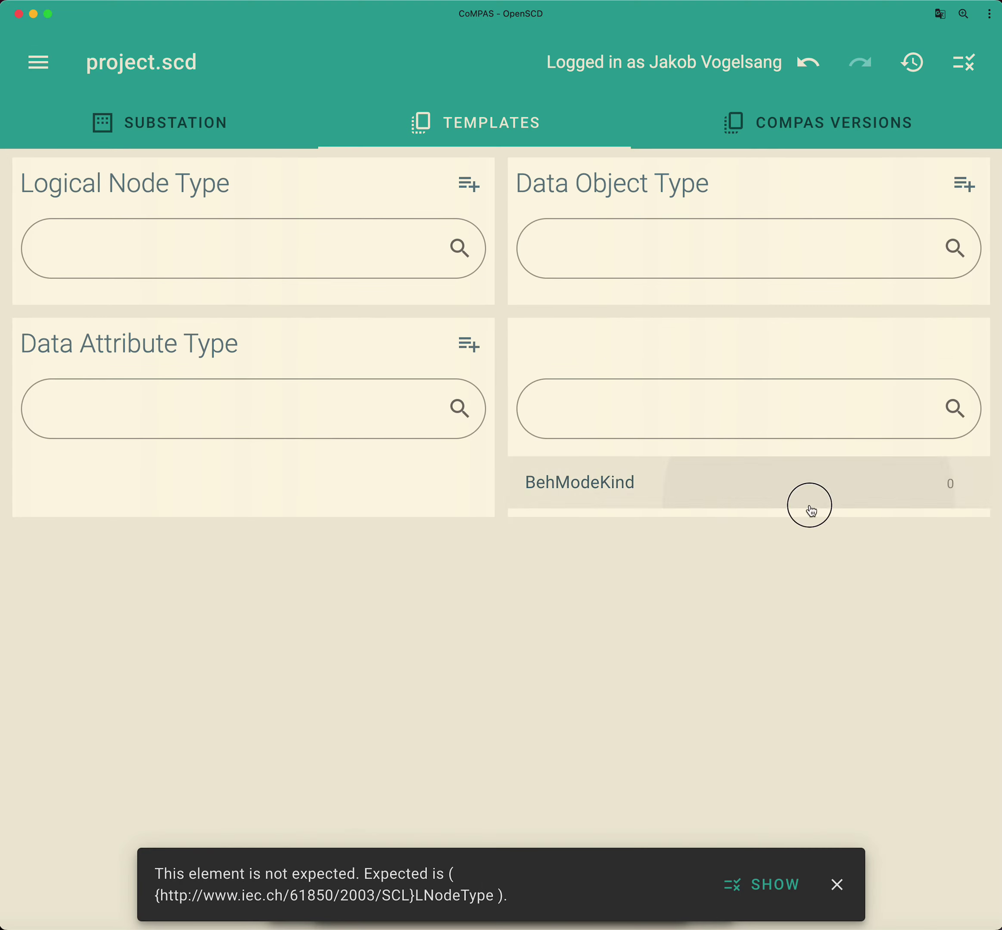
{"action": "left_click", "coordinate": [645, 335]}
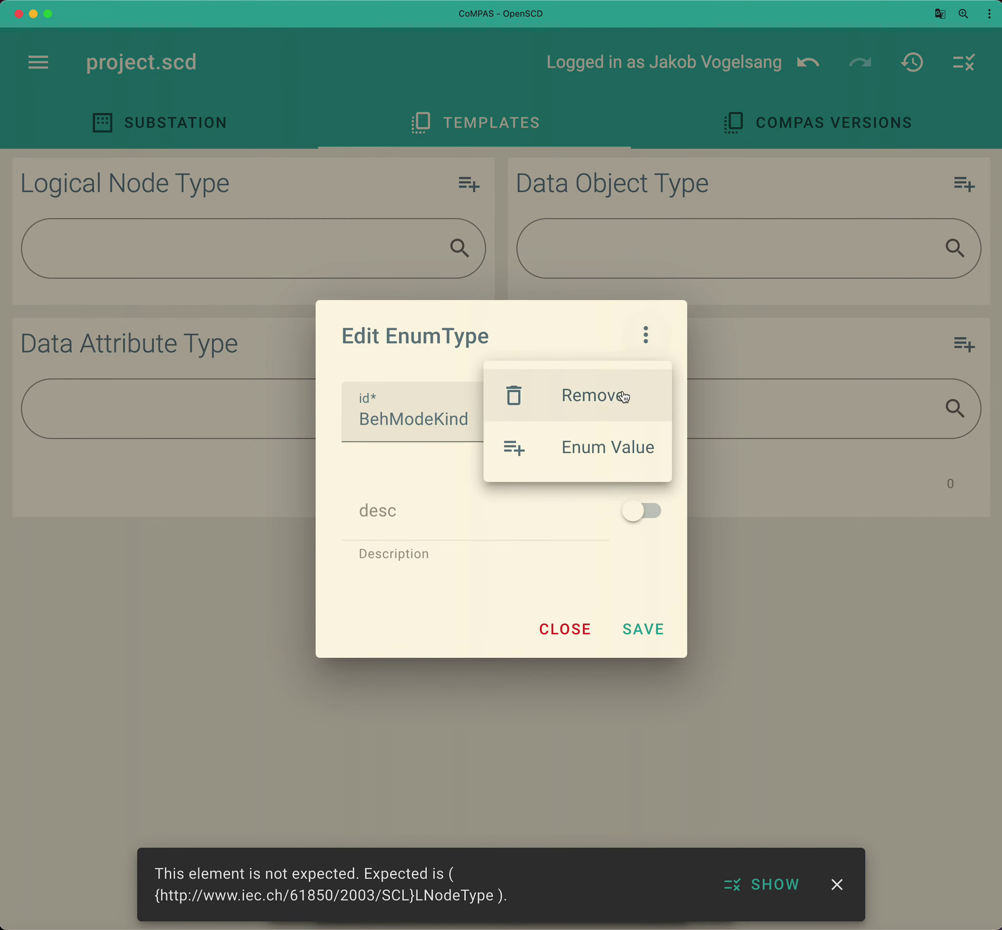
{"action": "left_click", "coordinate": [619, 443]}
{"action": "key", "text": "shift+Tab"}
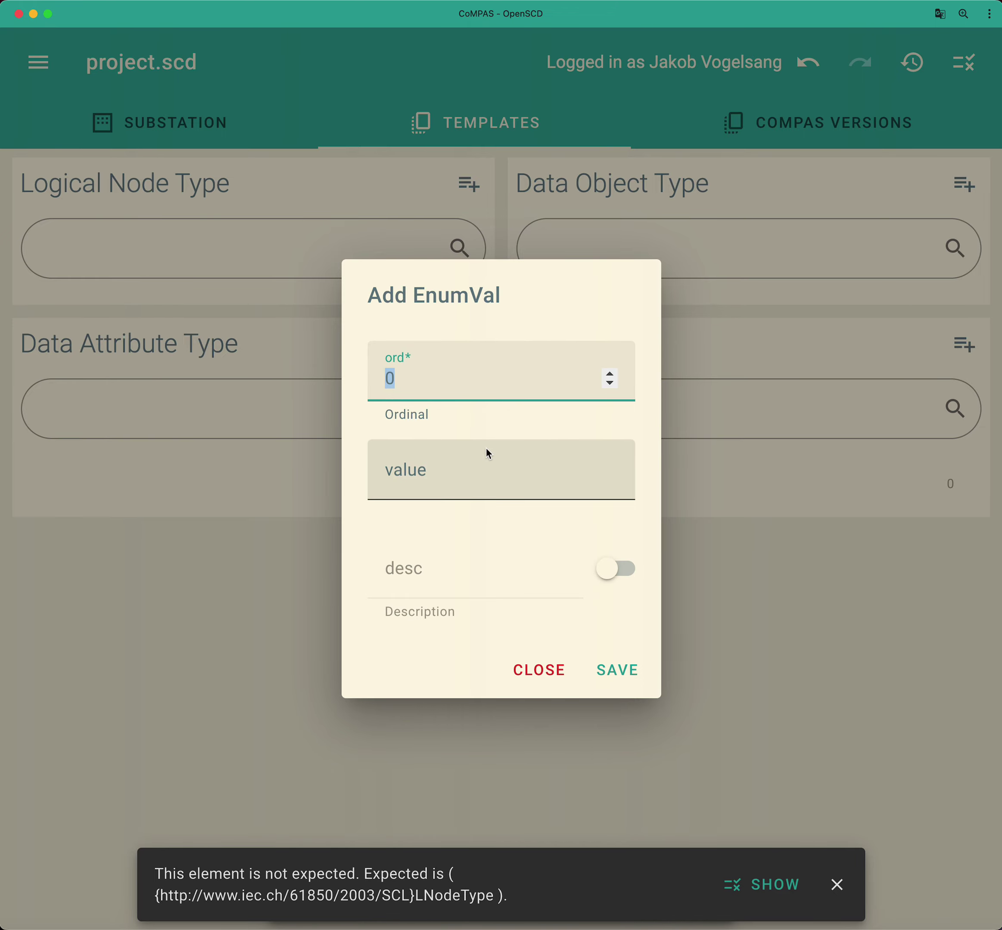
{"action": "left_click", "coordinate": [481, 480]}
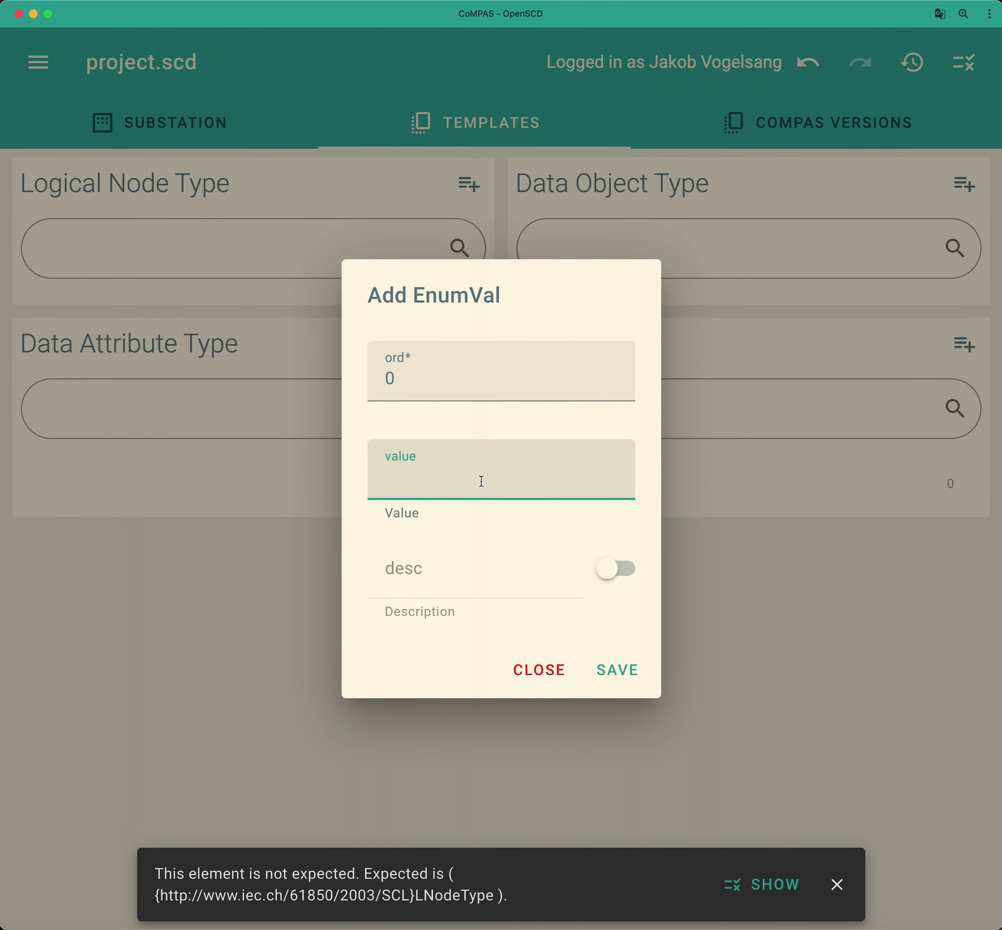
{"action": "type", "text": "on"}
{"action": "key", "text": "Return"}
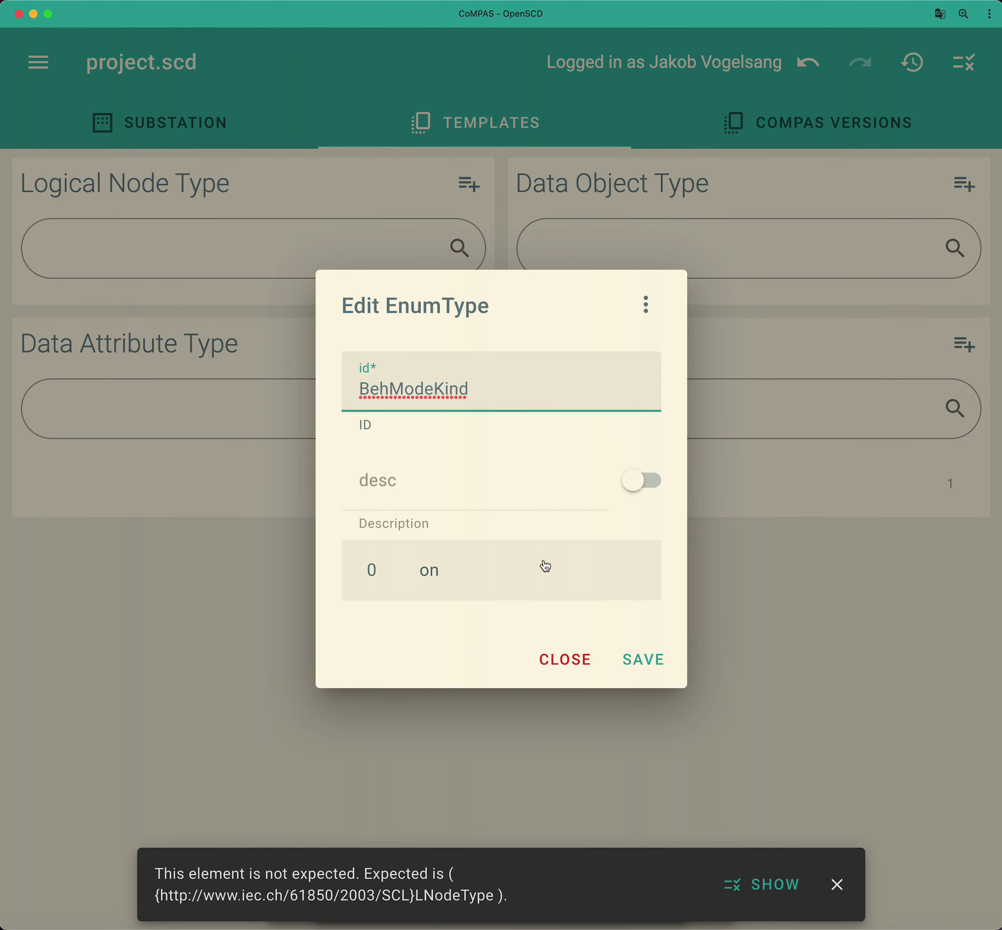
{"action": "left_click", "coordinate": [645, 305]}
{"action": "left_click", "coordinate": [605, 332]}
{"action": "type", "text": "off"}
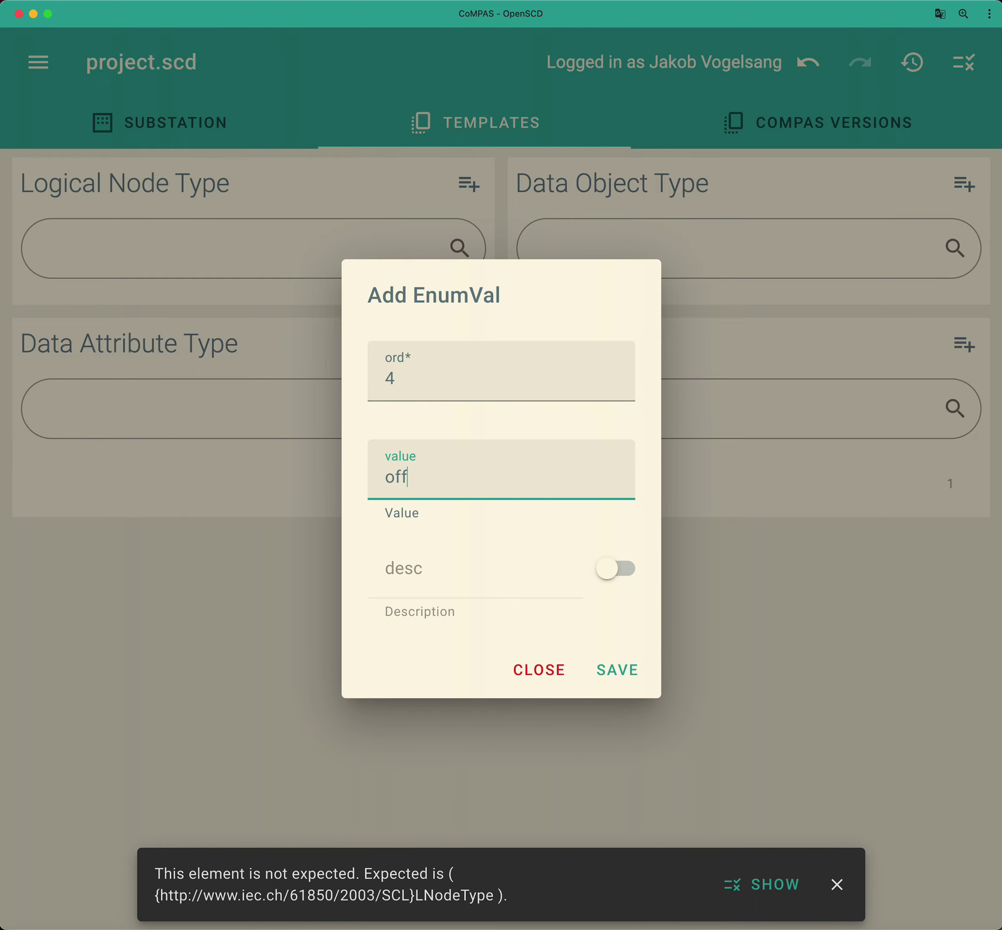
{"action": "key", "text": "Return"}
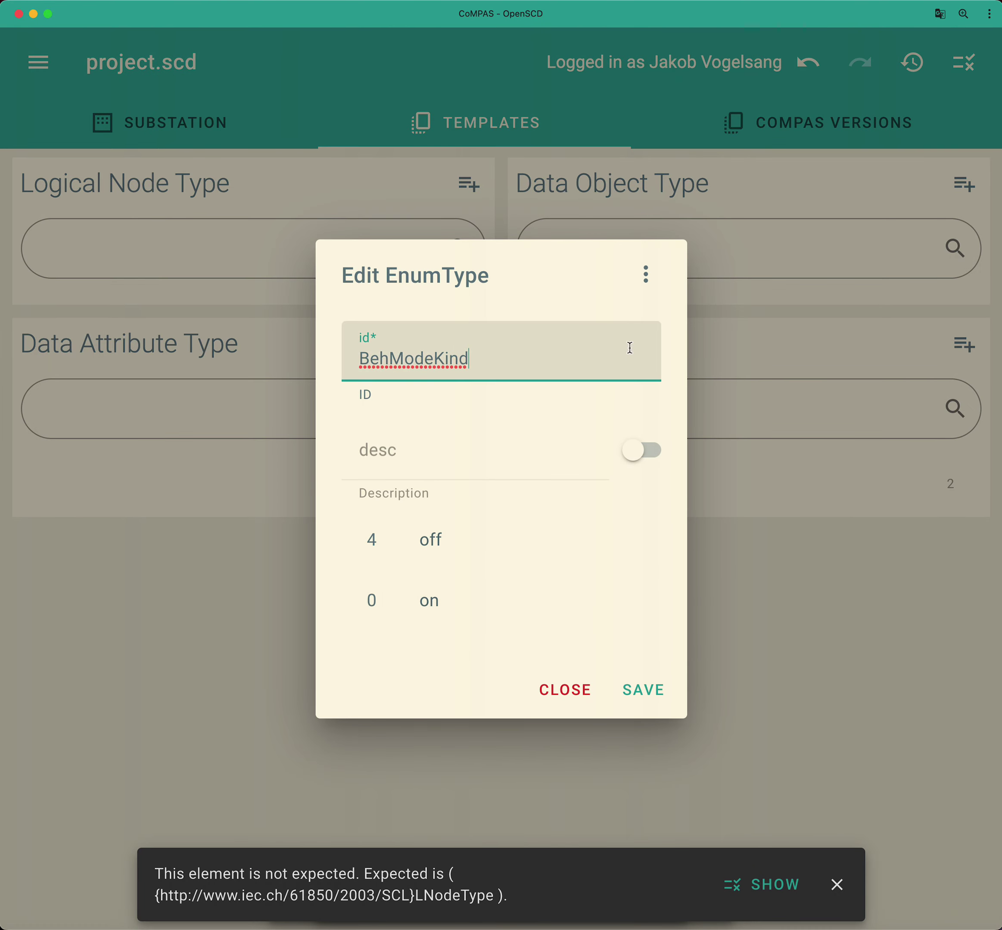
- Draft a third value with ordinal 2 and text 'test', then discard it
{"action": "left_click", "coordinate": [646, 282]}
{"action": "left_click", "coordinate": [593, 382]}
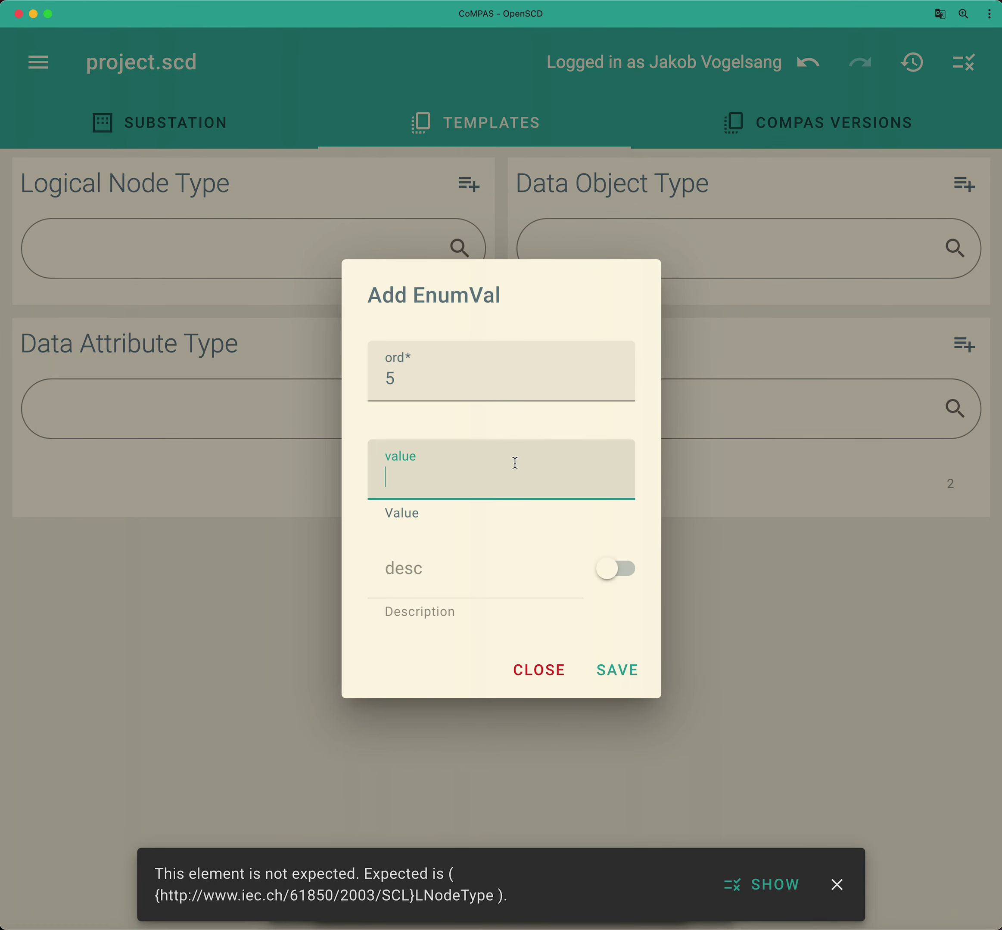
{"action": "type", "text": "2"}
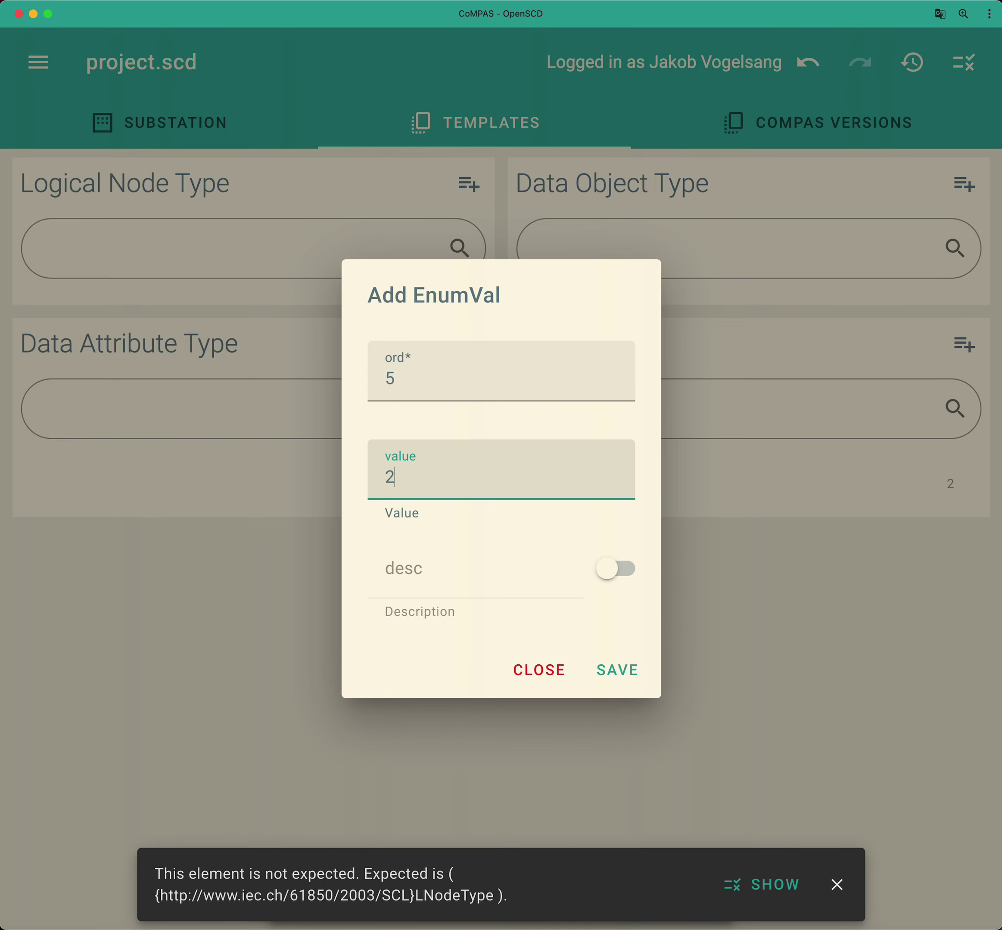
{"action": "double_click", "coordinate": [393, 379]}
{"action": "type", "text": "2"}
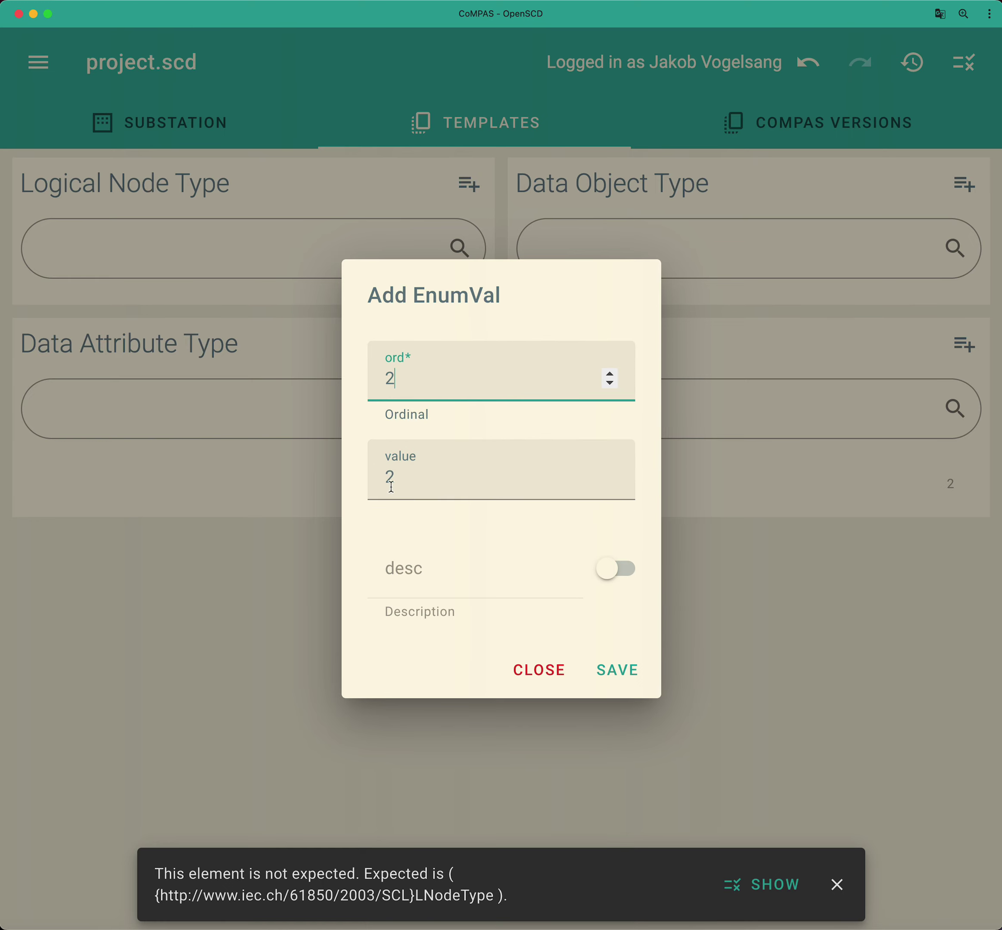
{"action": "double_click", "coordinate": [391, 478]}
{"action": "type", "text": "test"}
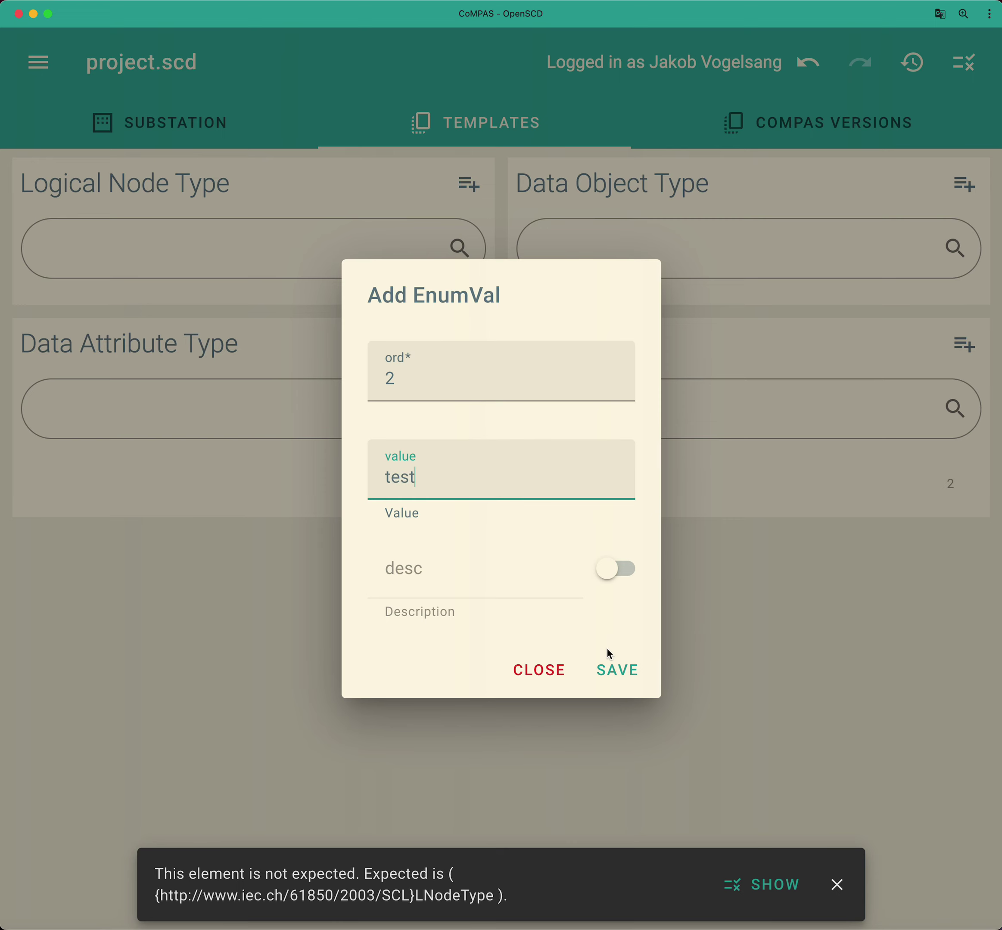
{"action": "left_click", "coordinate": [400, 378]}
{"action": "left_click", "coordinate": [424, 479]}
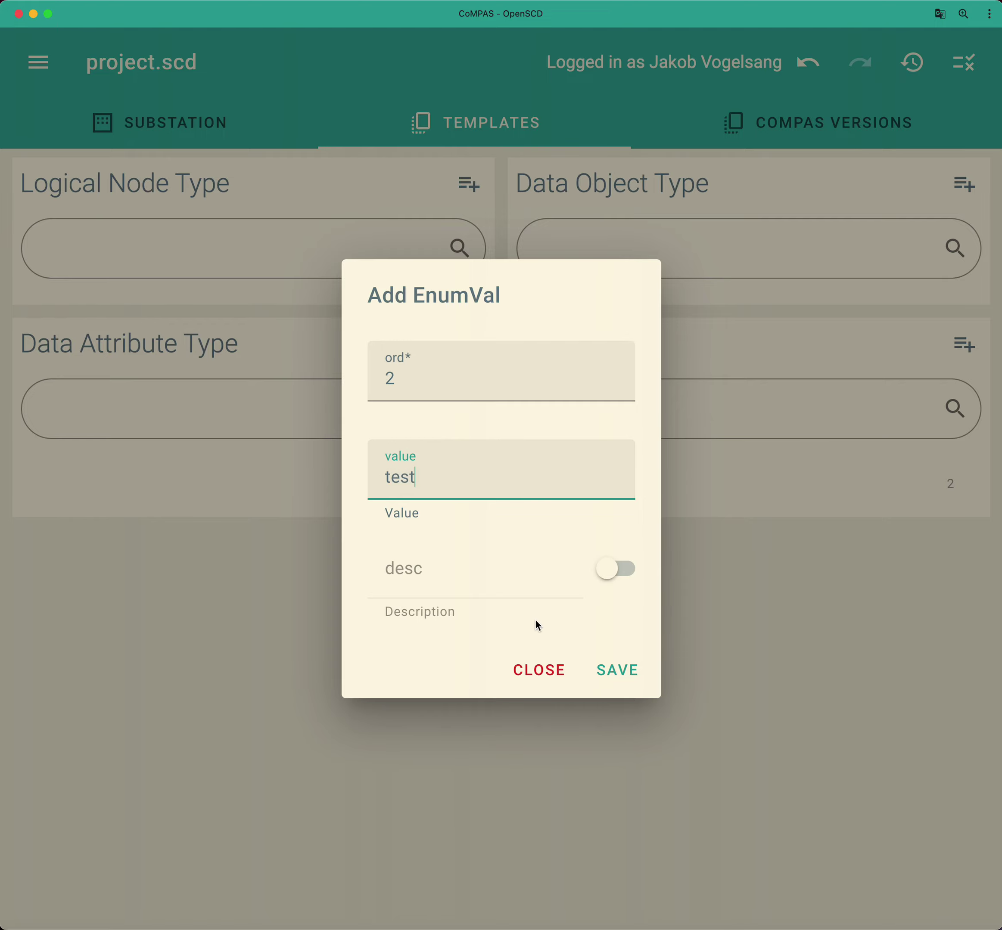
{"action": "left_click", "coordinate": [551, 671]}
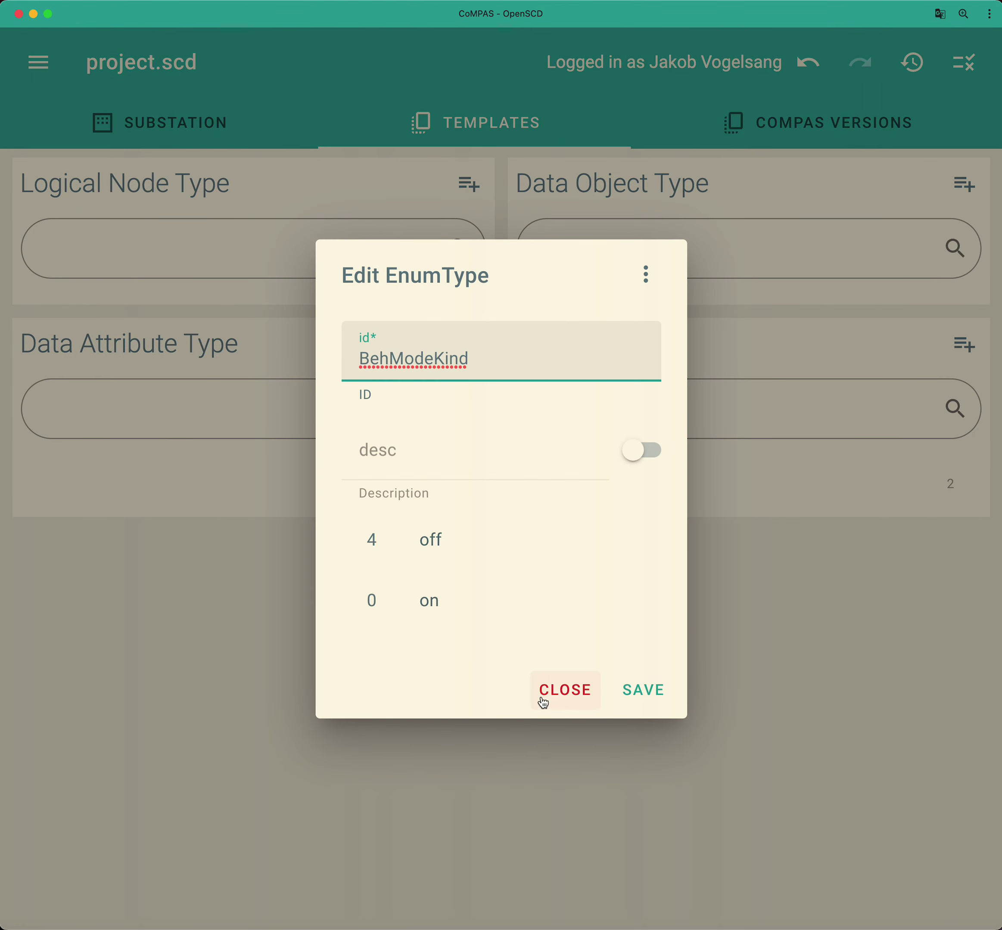
- Close the editor and undo the off value, the on value and the BehModeKind enum type
{"action": "left_click", "coordinate": [567, 691]}
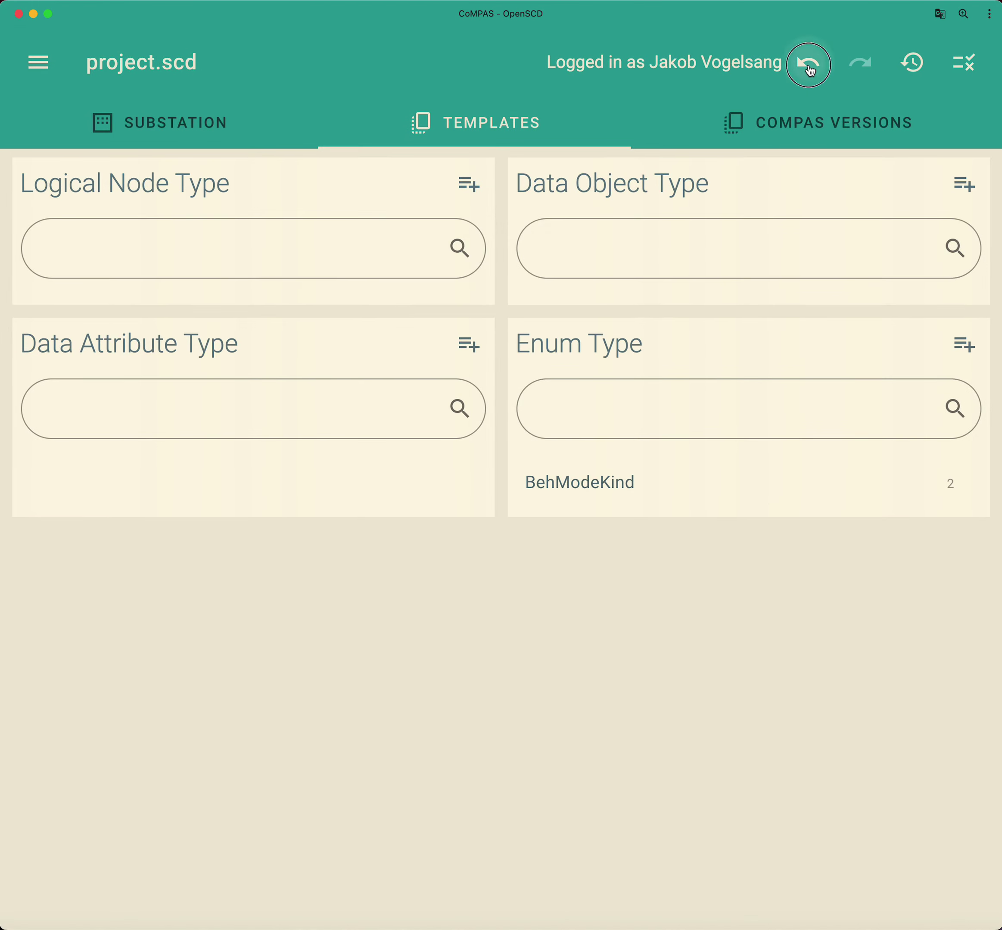
{"action": "left_click", "coordinate": [810, 69]}
{"action": "left_click", "coordinate": [810, 70]}
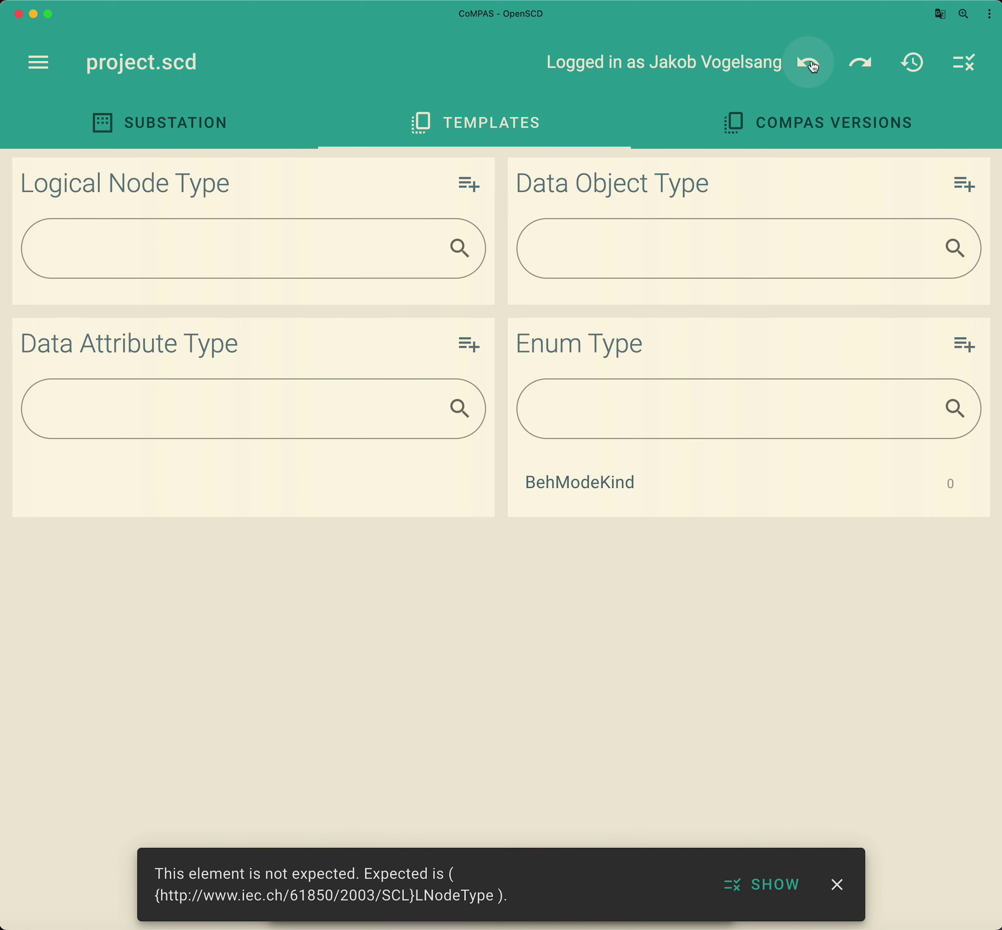
{"action": "left_click", "coordinate": [812, 69]}
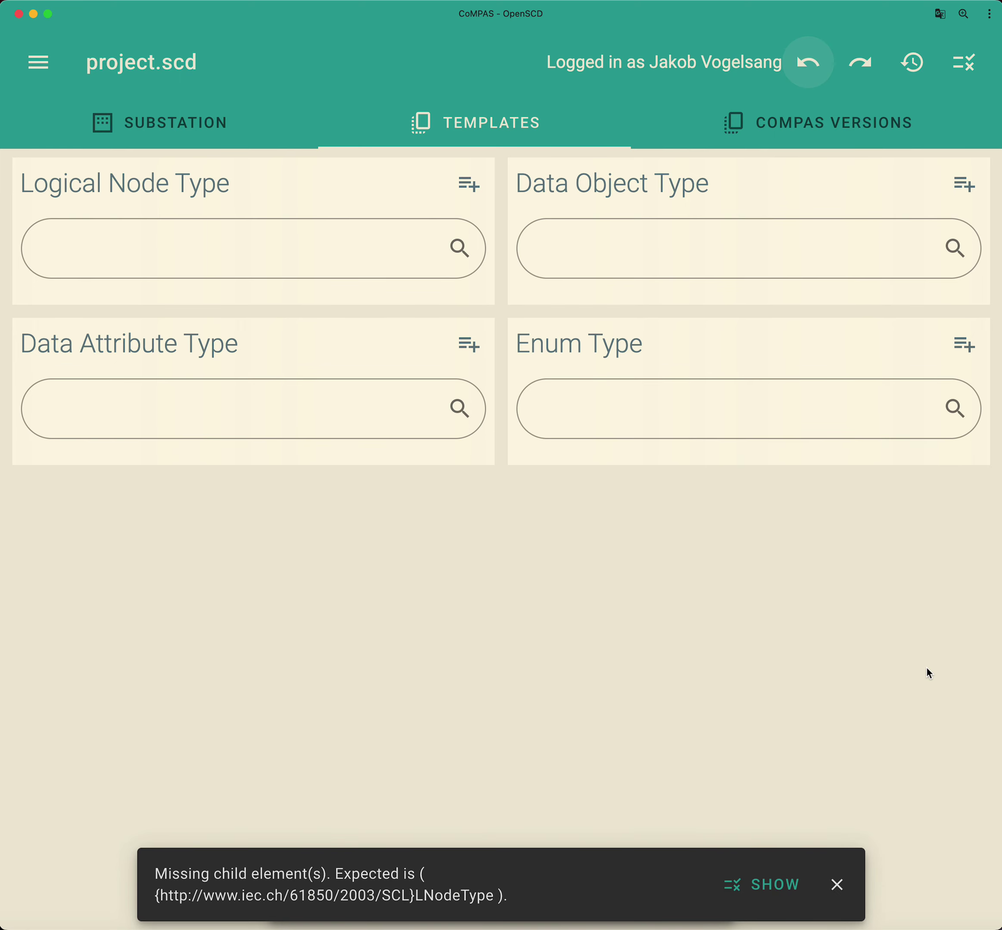
- Add enum type BehModKind based on the BehaviourModeKind default enumeration
{"action": "left_click", "coordinate": [963, 352]}
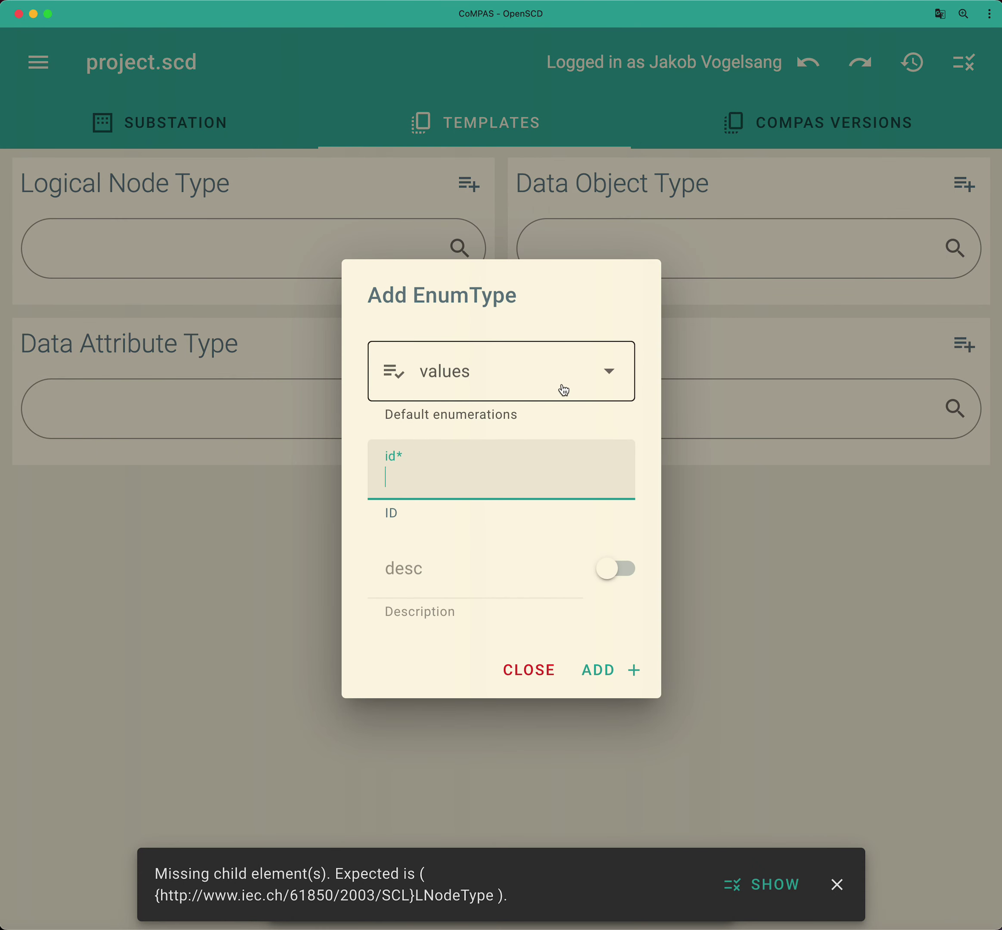
{"action": "left_click", "coordinate": [563, 391]}
{"action": "left_click", "coordinate": [530, 441]}
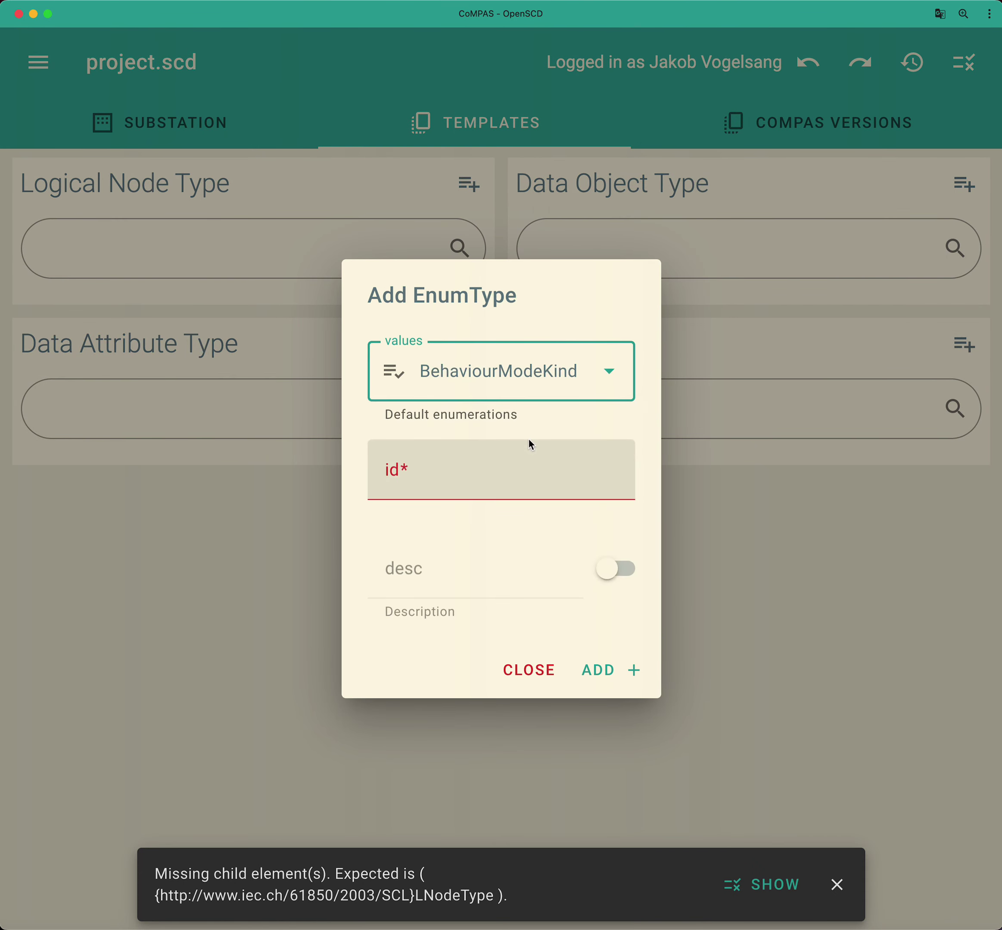
{"action": "left_click", "coordinate": [501, 468]}
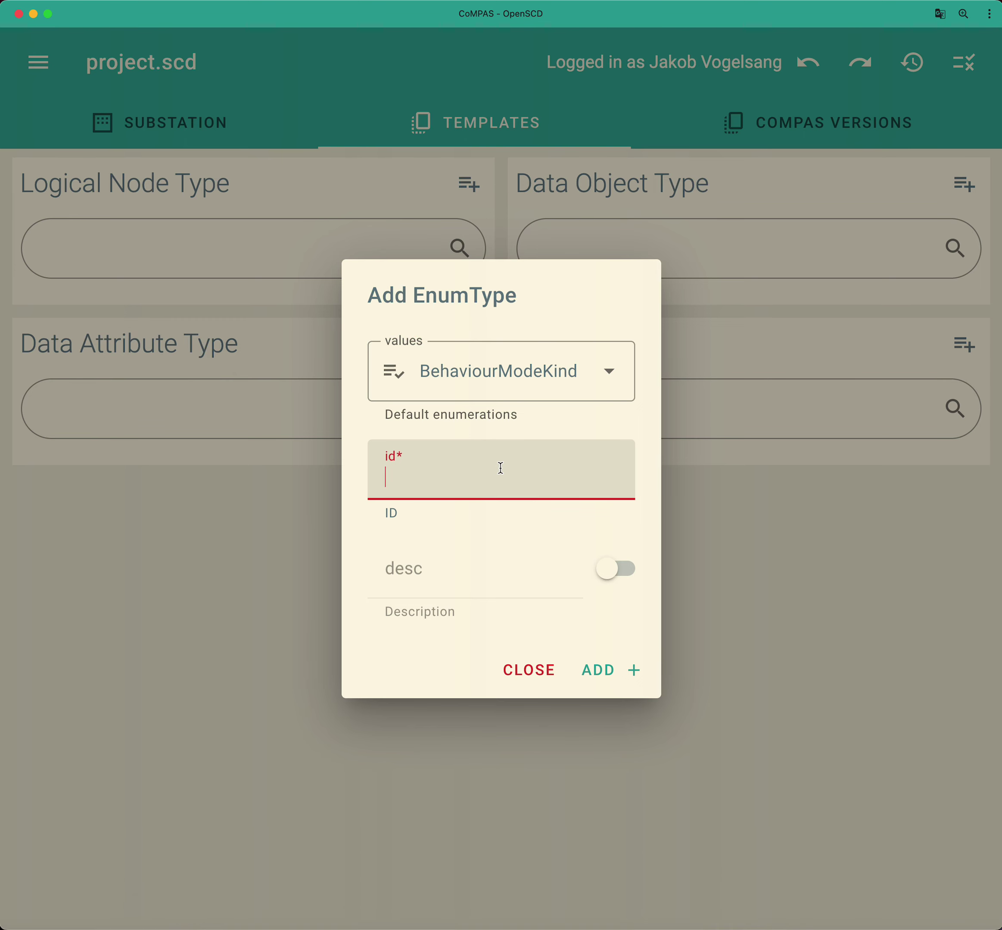
{"action": "type", "text": "BehModKind"}
{"action": "key", "text": "Return"}
- Remove the blocked and test/blocked values from BehModKind and close its editor
{"action": "left_click", "coordinate": [798, 479]}
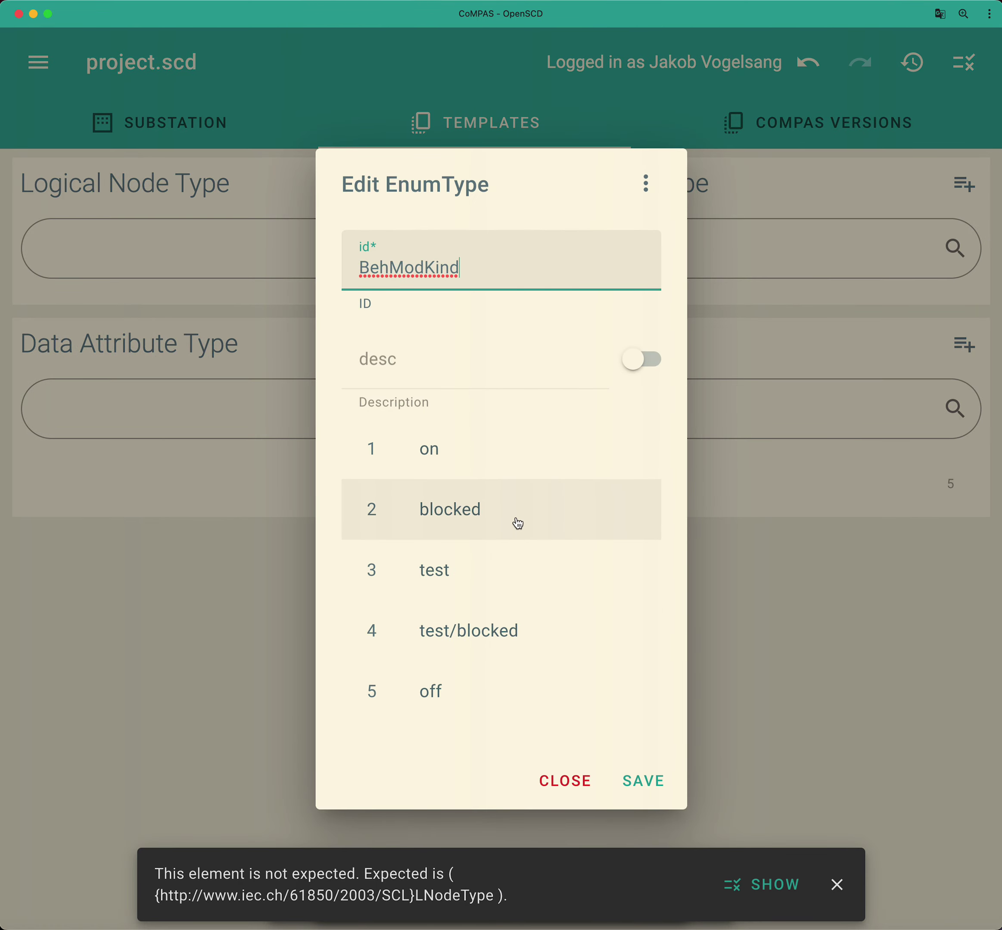
{"action": "left_click", "coordinate": [483, 531]}
{"action": "left_click", "coordinate": [645, 293]}
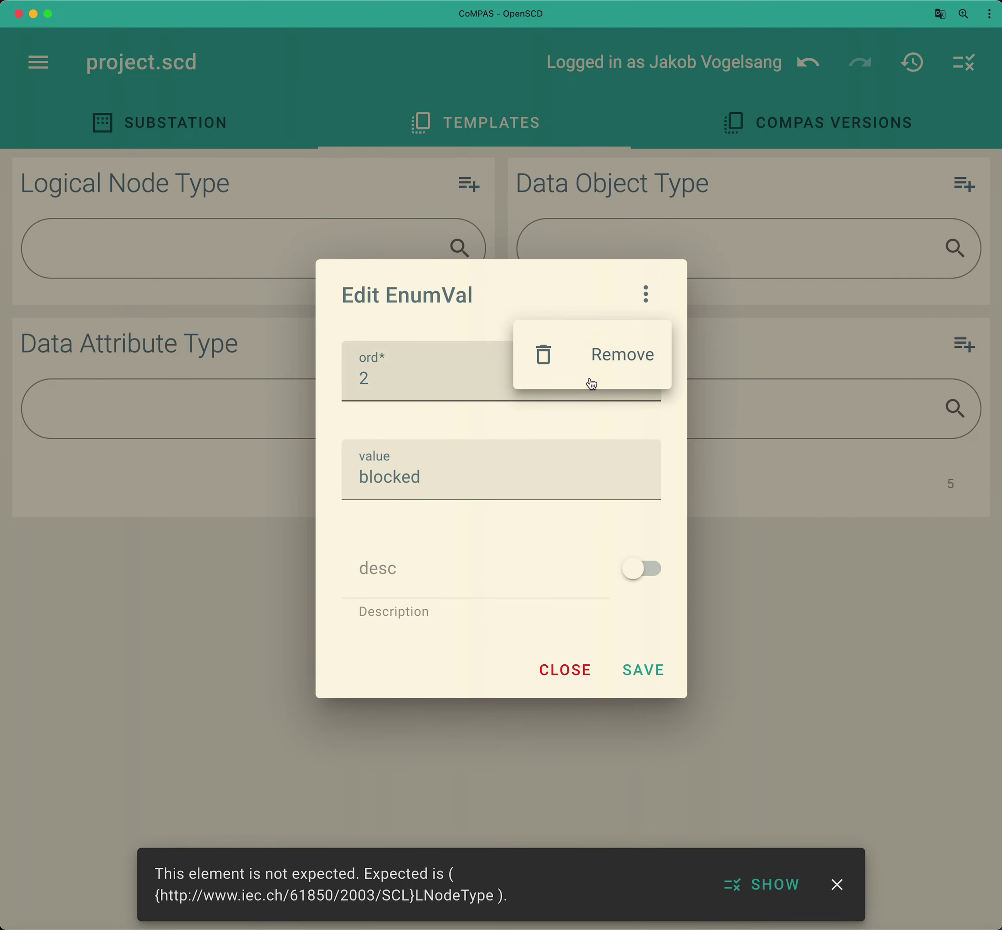
{"action": "left_click", "coordinate": [592, 383]}
{"action": "left_click", "coordinate": [510, 607]}
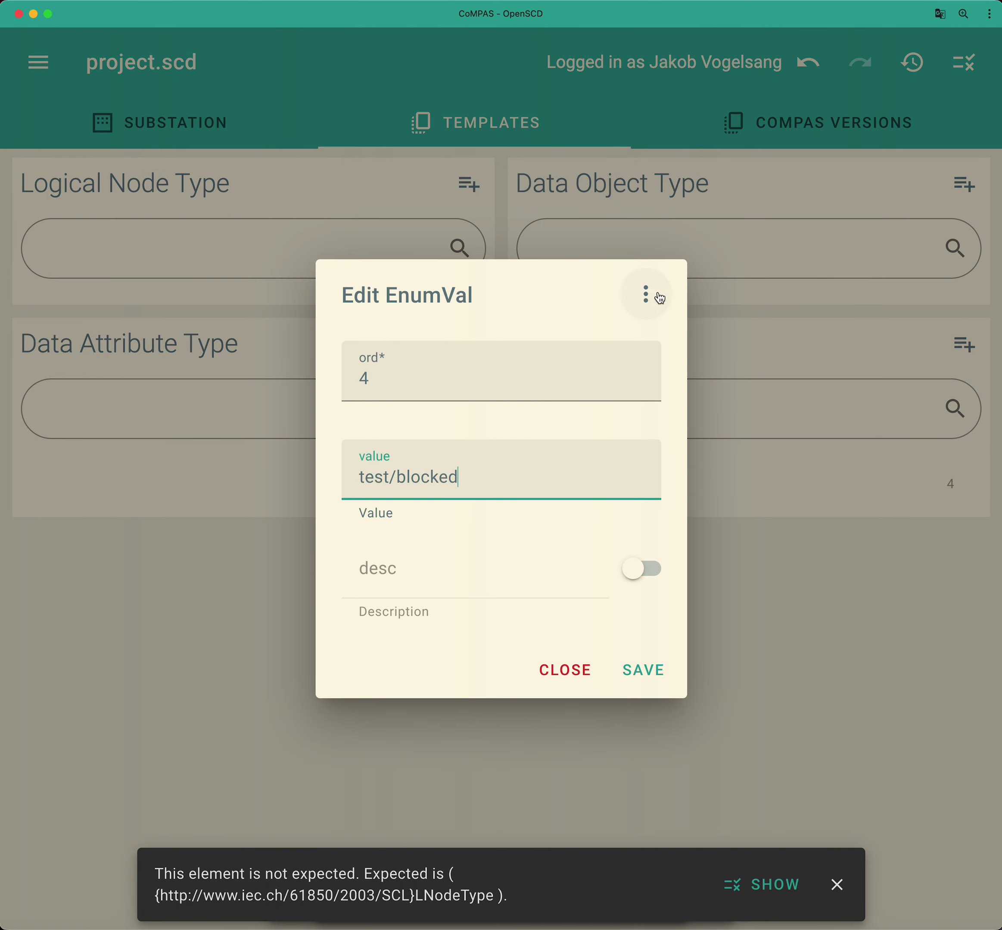
{"action": "left_click", "coordinate": [650, 303]}
{"action": "left_click", "coordinate": [604, 368]}
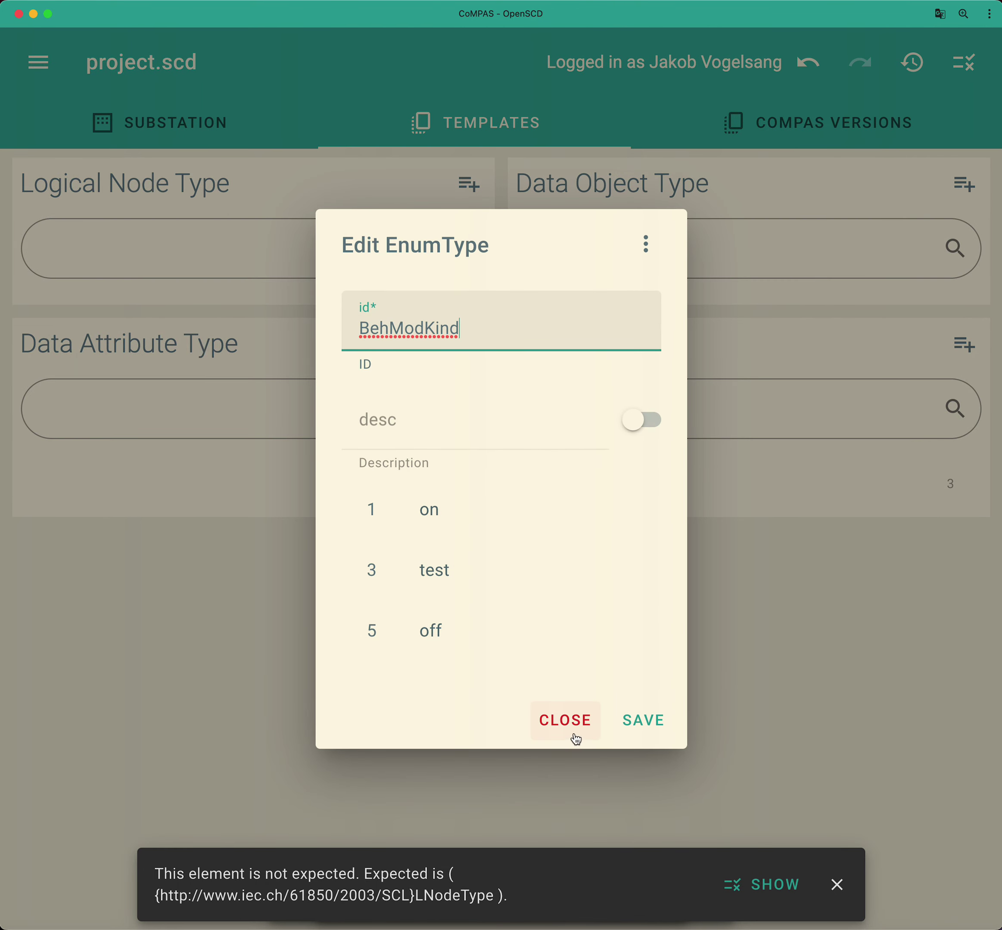
{"action": "left_click", "coordinate": [573, 735]}
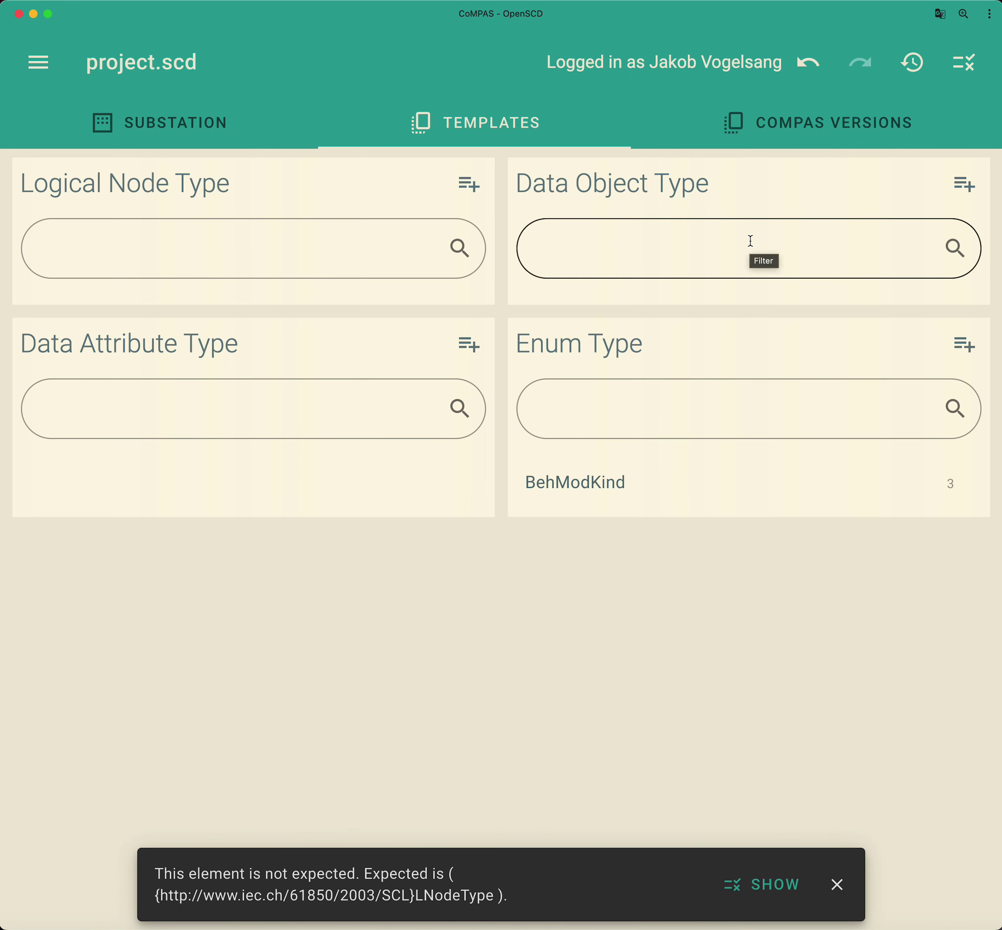
- Create a DOType with id myENS and cdc ENS
{"action": "left_click", "coordinate": [964, 187]}
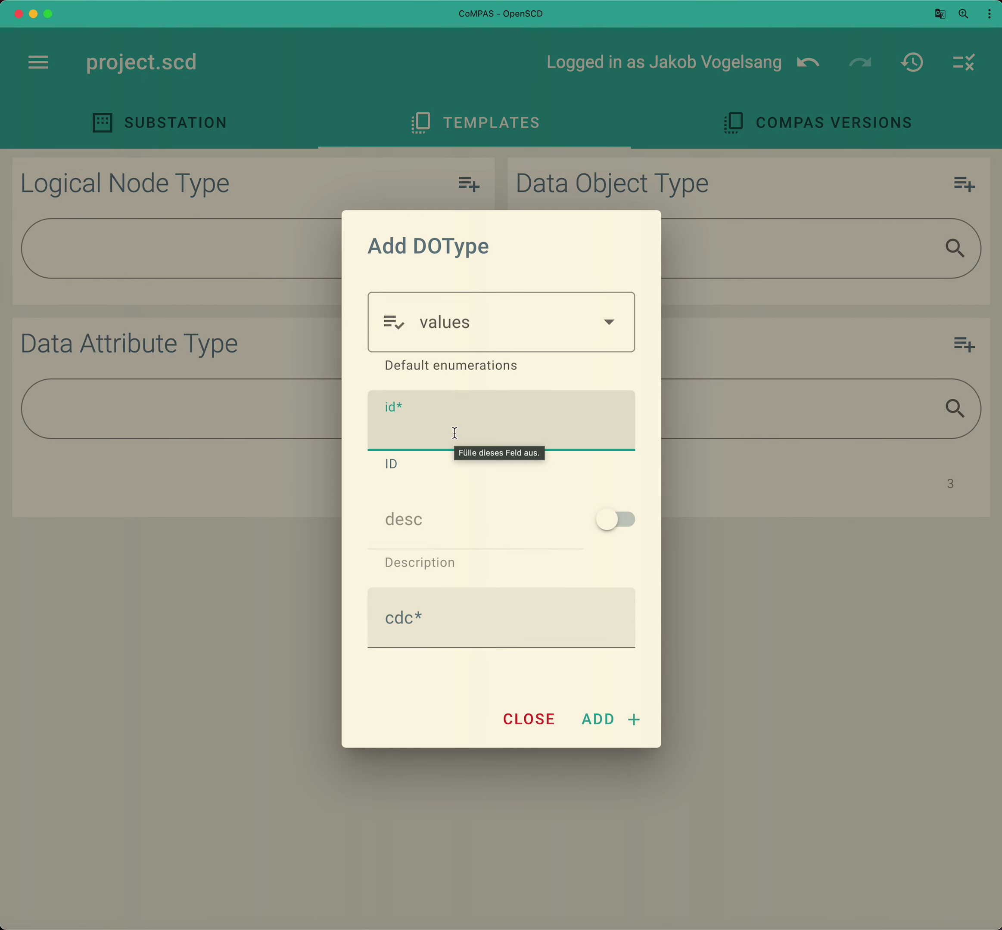
{"action": "type", "text": "m"}
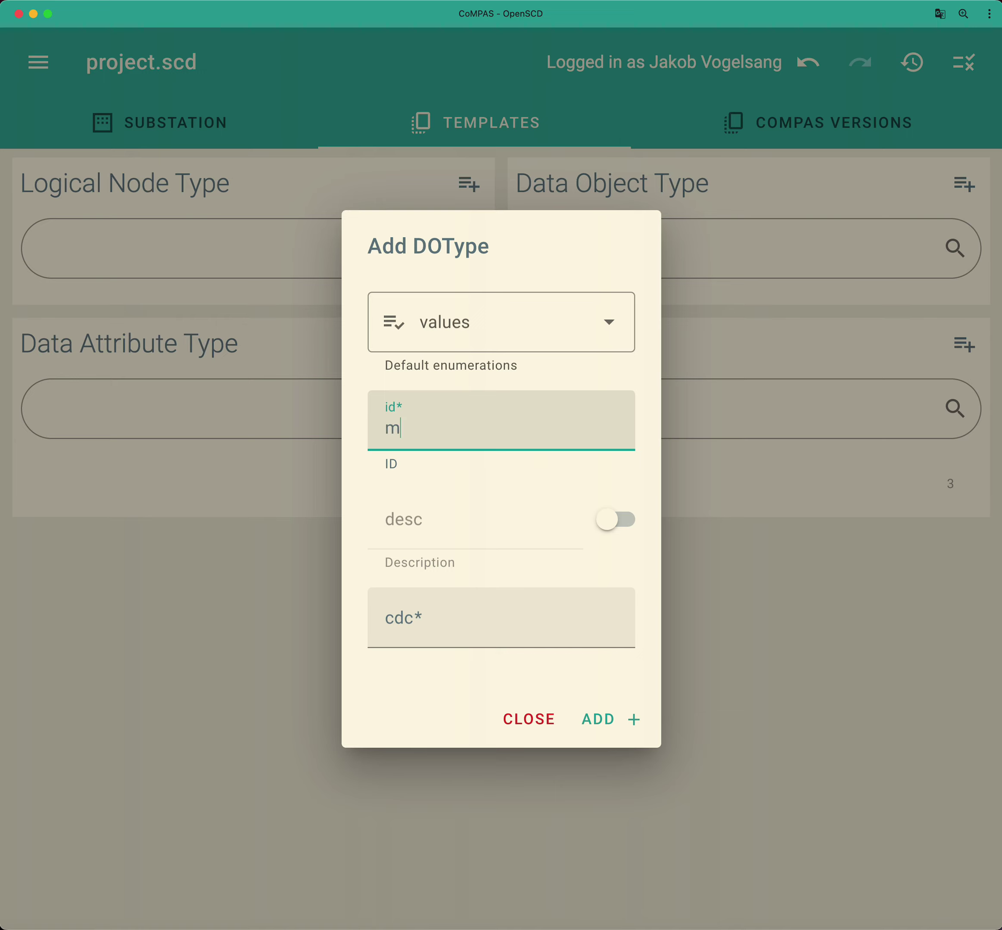
{"action": "type", "text": "yENS"}
{"action": "left_click", "coordinate": [494, 628]}
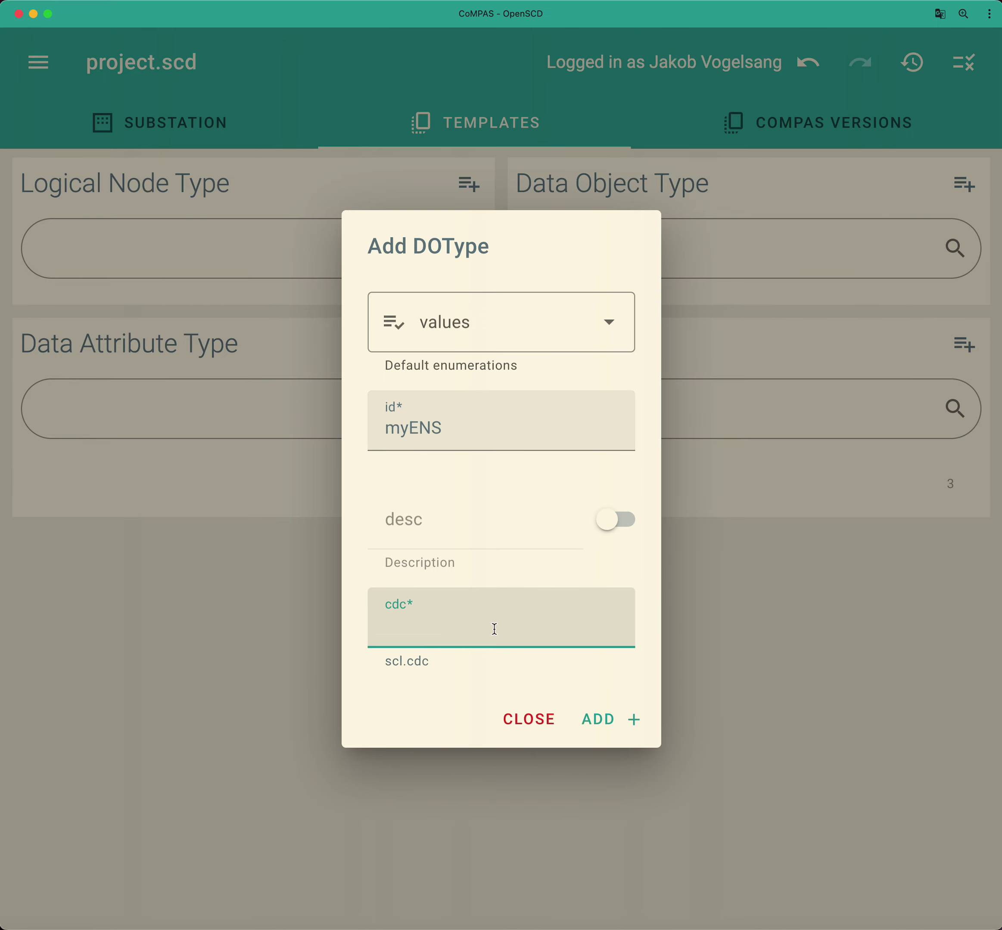
{"action": "type", "text": "ENS"}
{"action": "key", "text": "Return"}
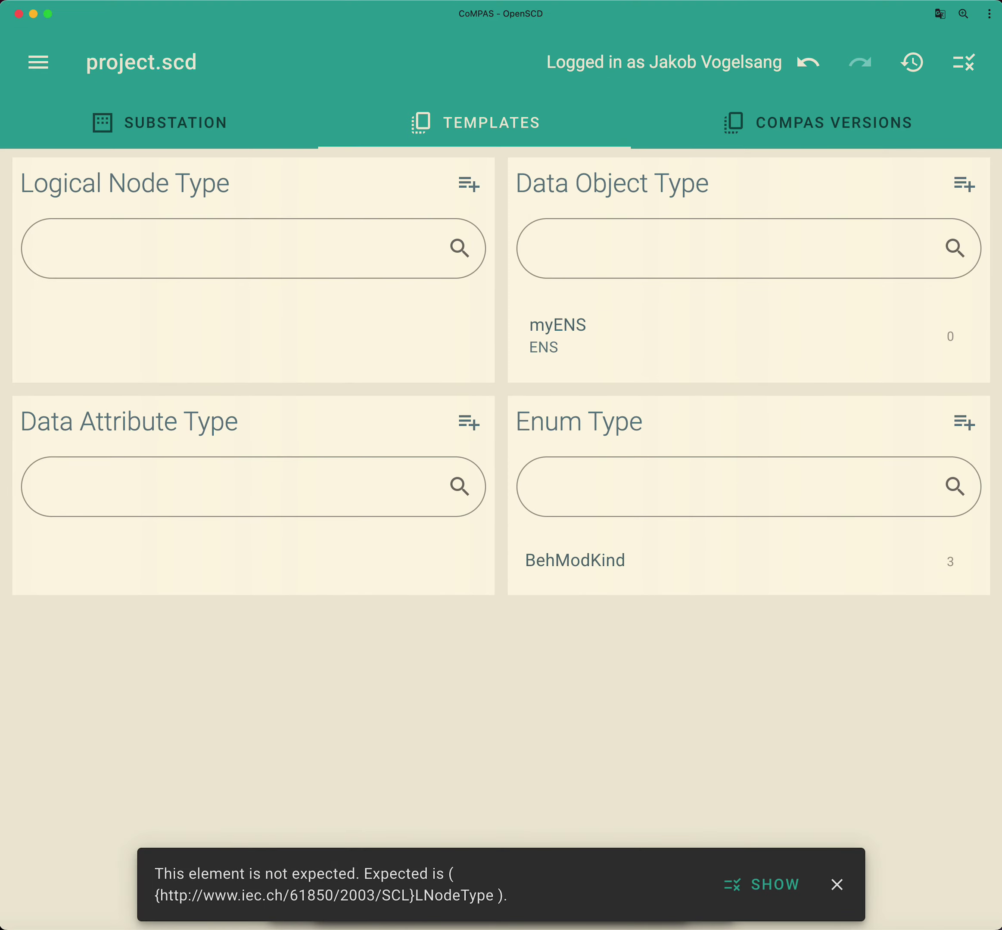
- In myENS, start a data attribute stVal of basic type Enum with type BehModKind
{"action": "left_click", "coordinate": [807, 349]}
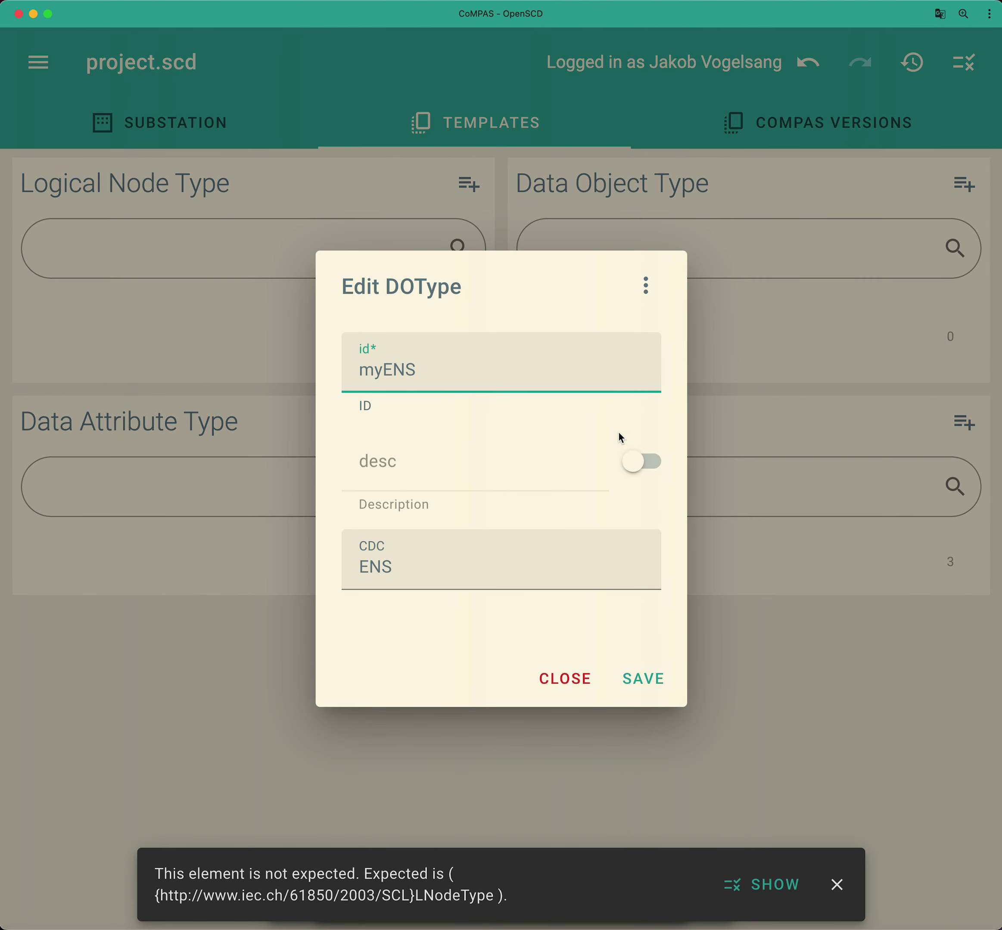
{"action": "left_click", "coordinate": [646, 295]}
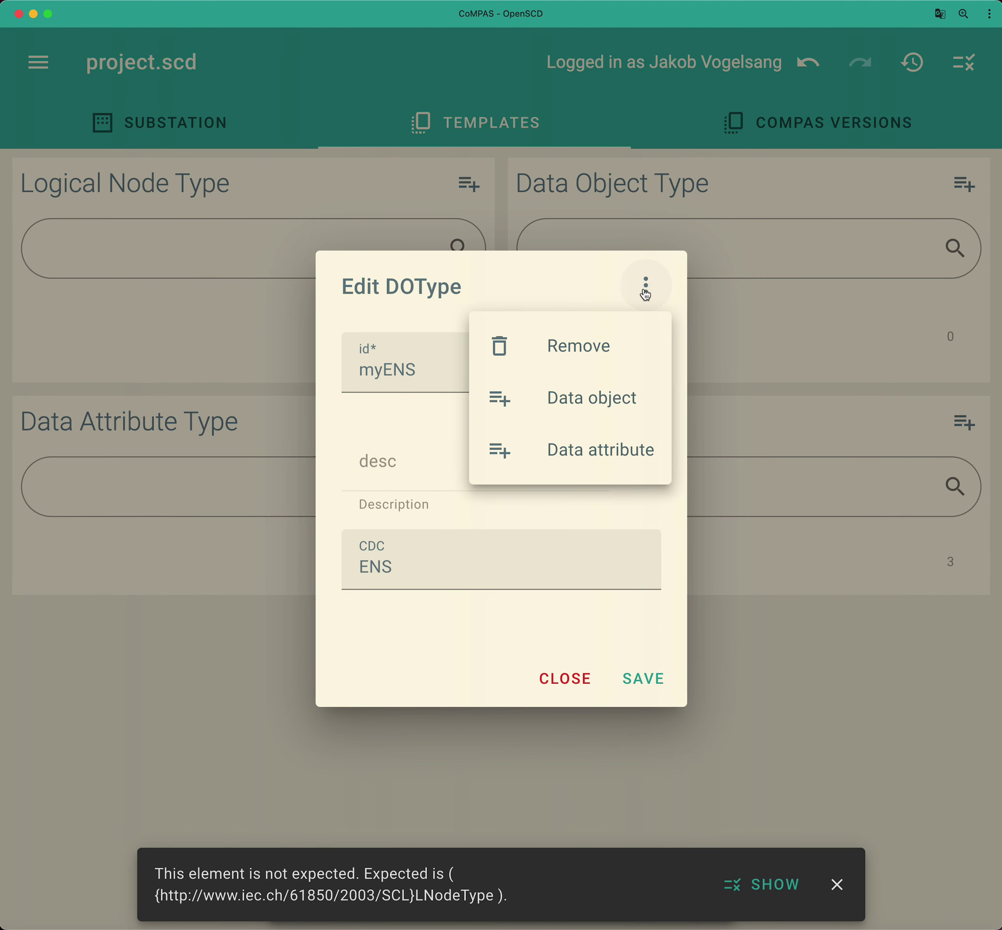
{"action": "left_click", "coordinate": [623, 450]}
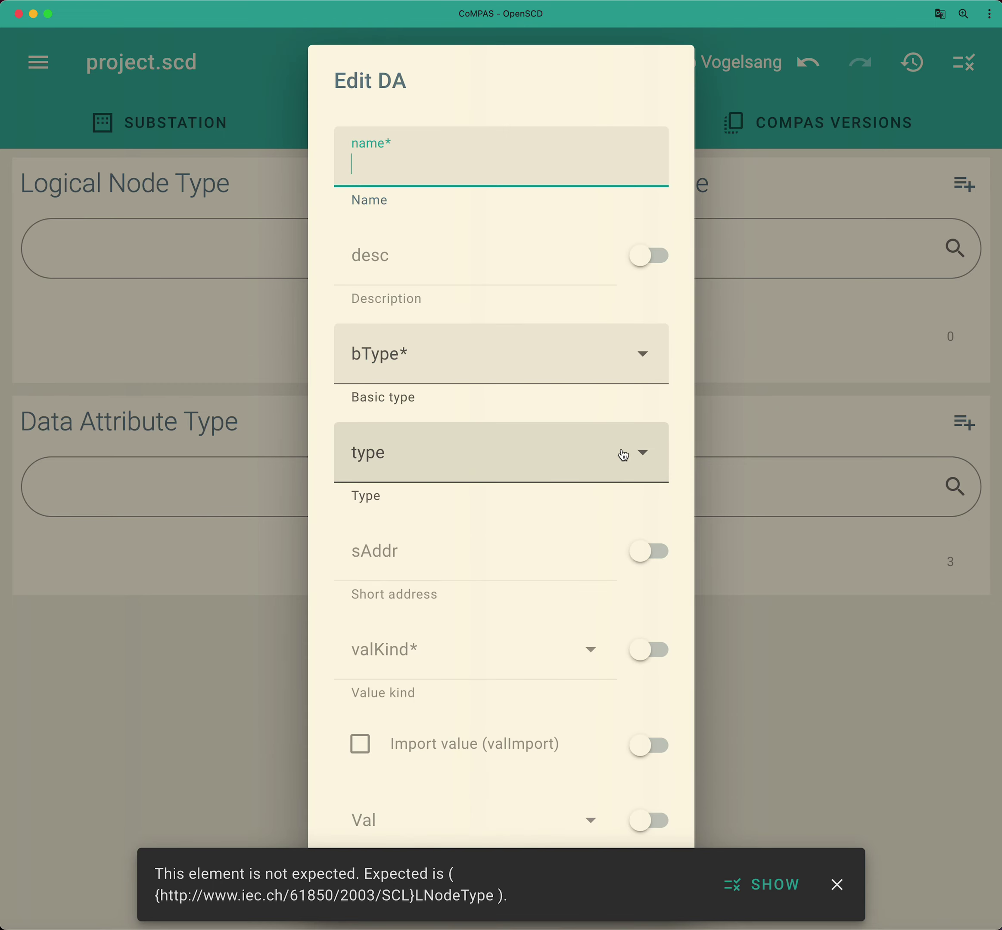
{"action": "type", "text": "stVal"}
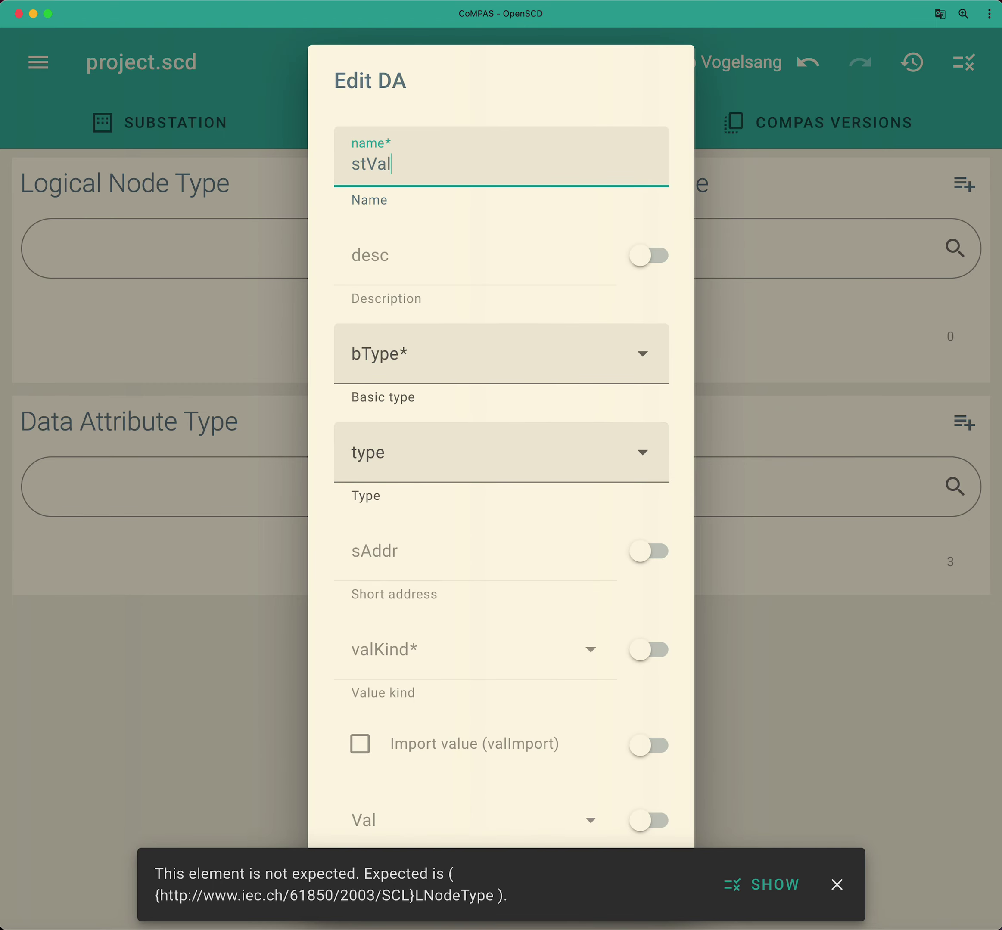
{"action": "left_click", "coordinate": [499, 373]}
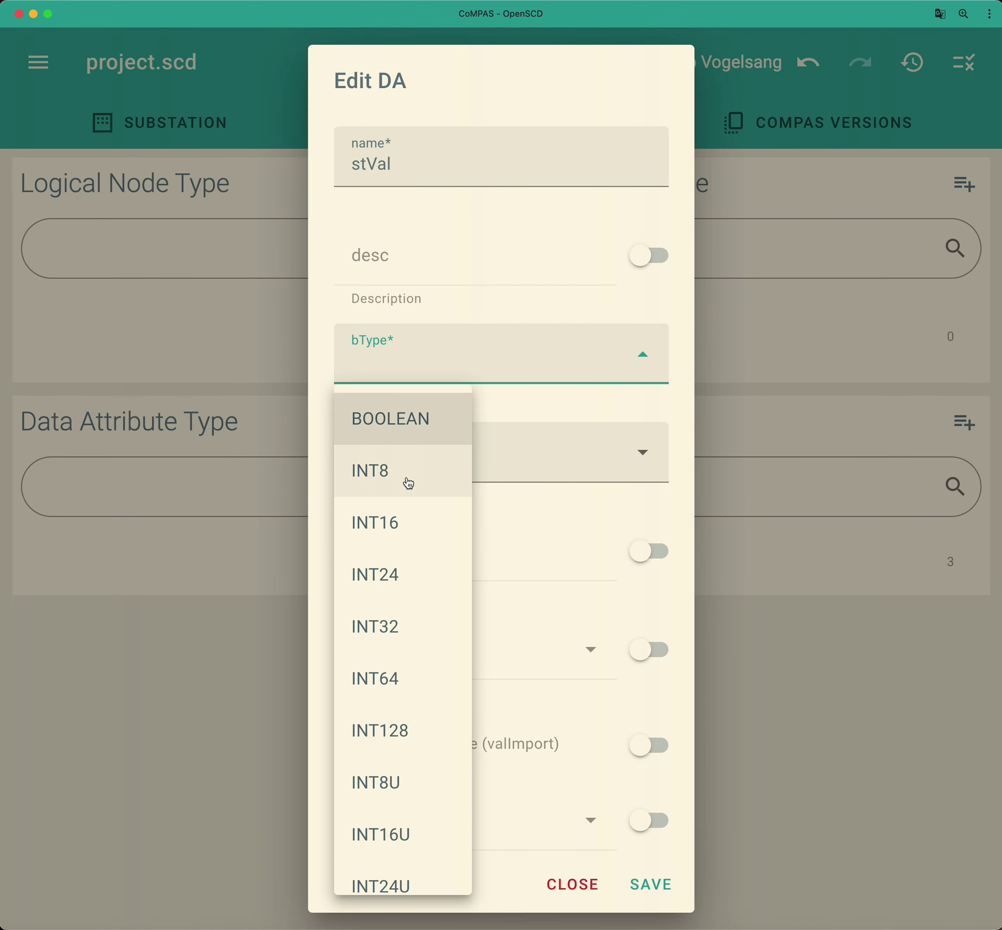
{"action": "scroll", "coordinate": [398, 485], "scroll_direction": "down", "scroll_amount": 5}
{"action": "left_click", "coordinate": [392, 650]}
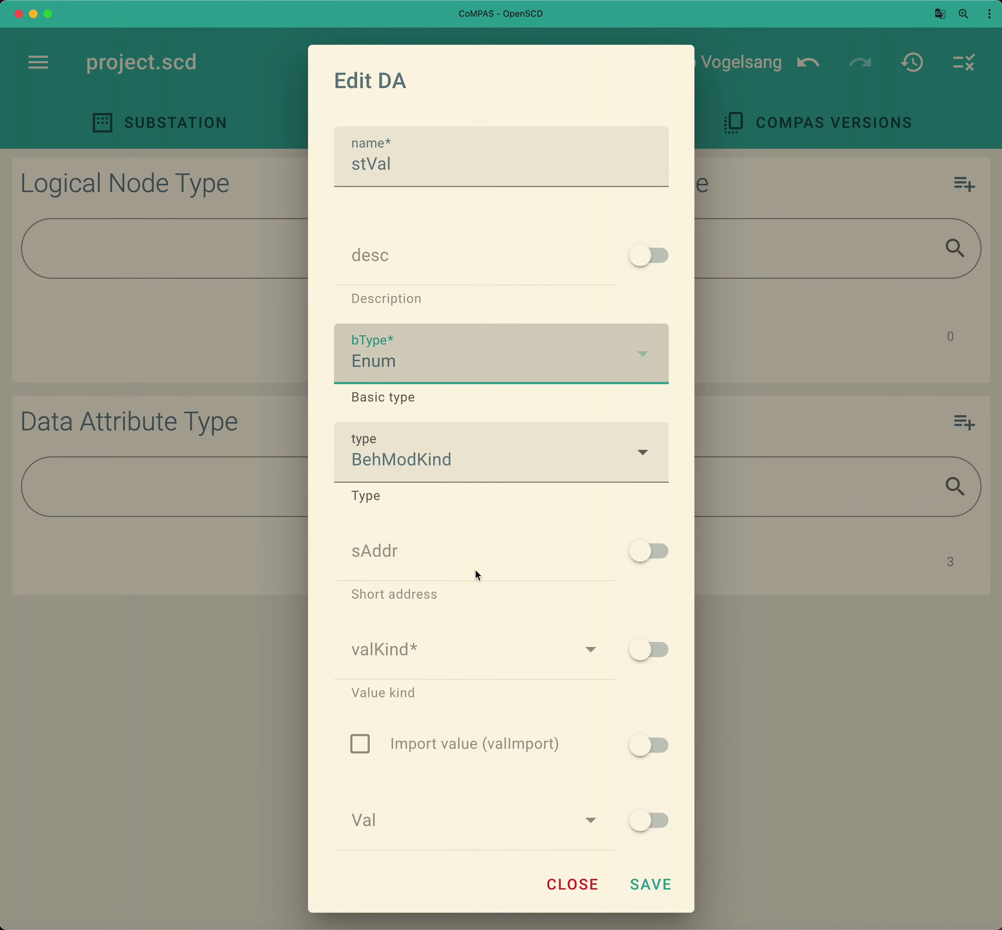
{"action": "left_click", "coordinate": [491, 471]}
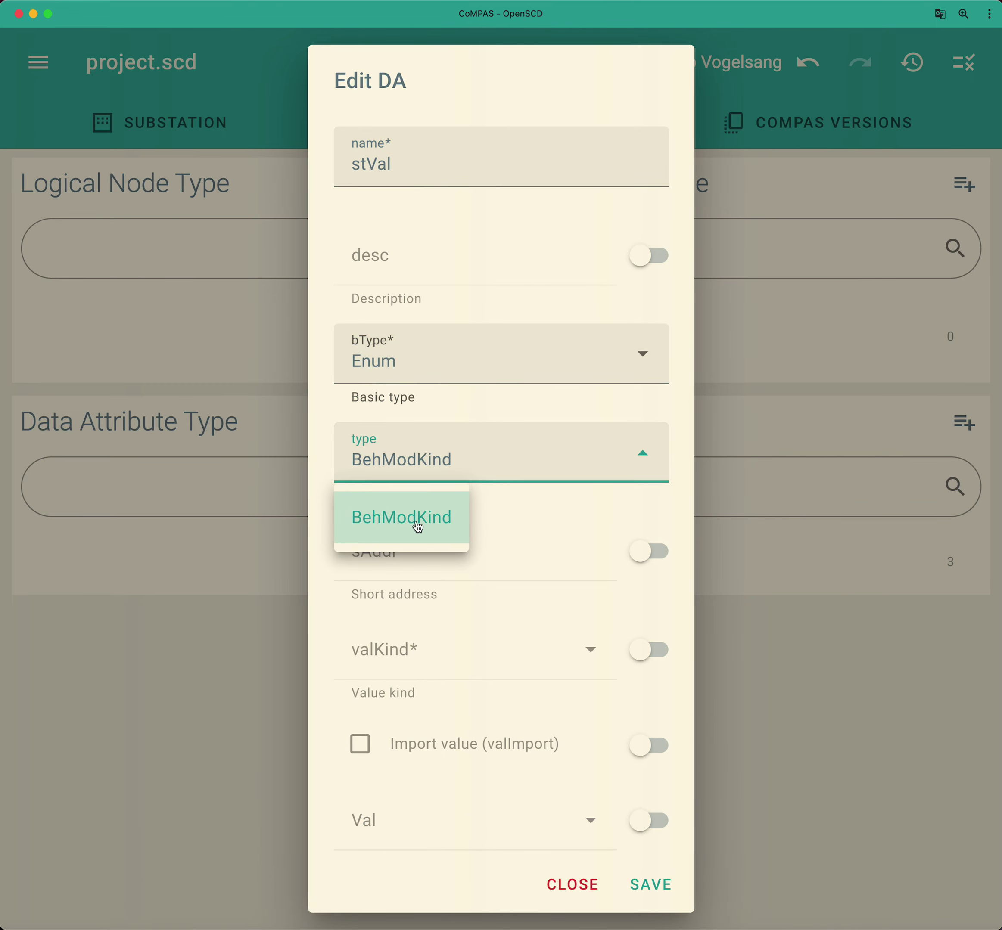
{"action": "left_click", "coordinate": [528, 459]}
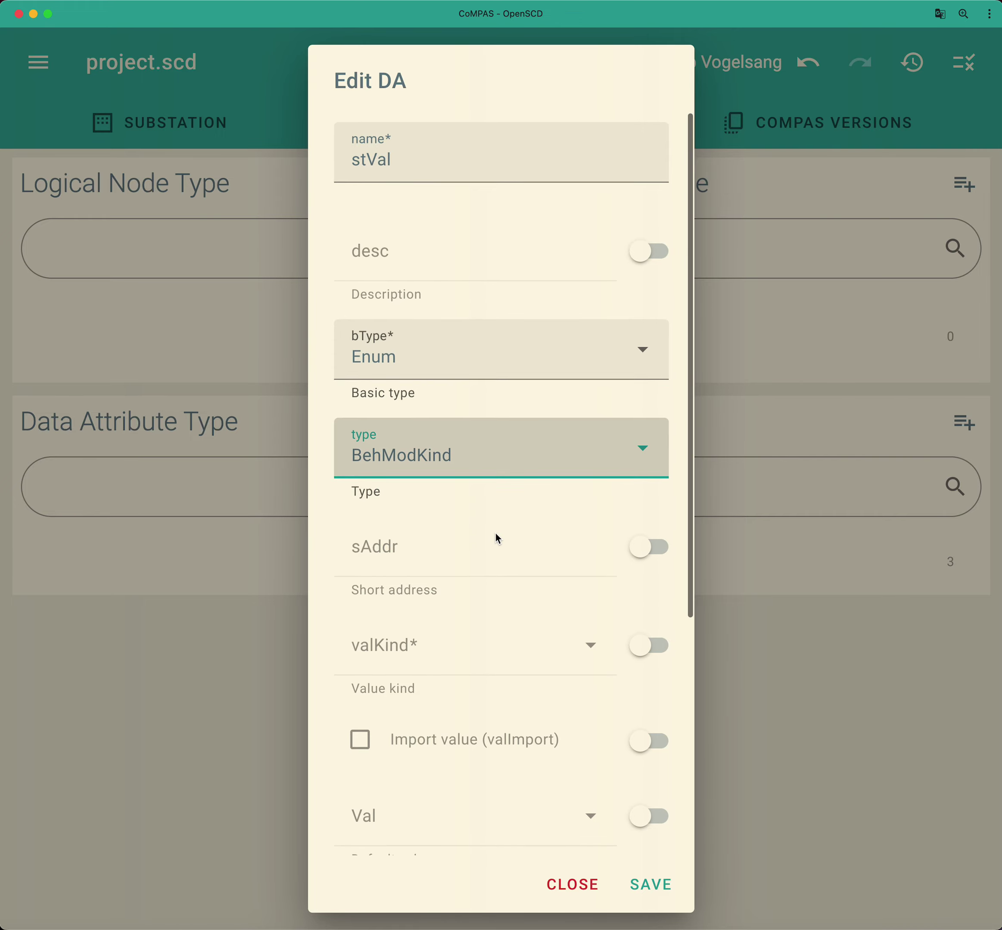
- Set stVal's function constraint to ST, enable dchg, and save the attribute
{"action": "scroll", "coordinate": [495, 534], "scroll_direction": "down", "scroll_amount": 3}
{"action": "scroll", "coordinate": [495, 534], "scroll_direction": "down", "scroll_amount": 3}
{"action": "left_click", "coordinate": [506, 595]}
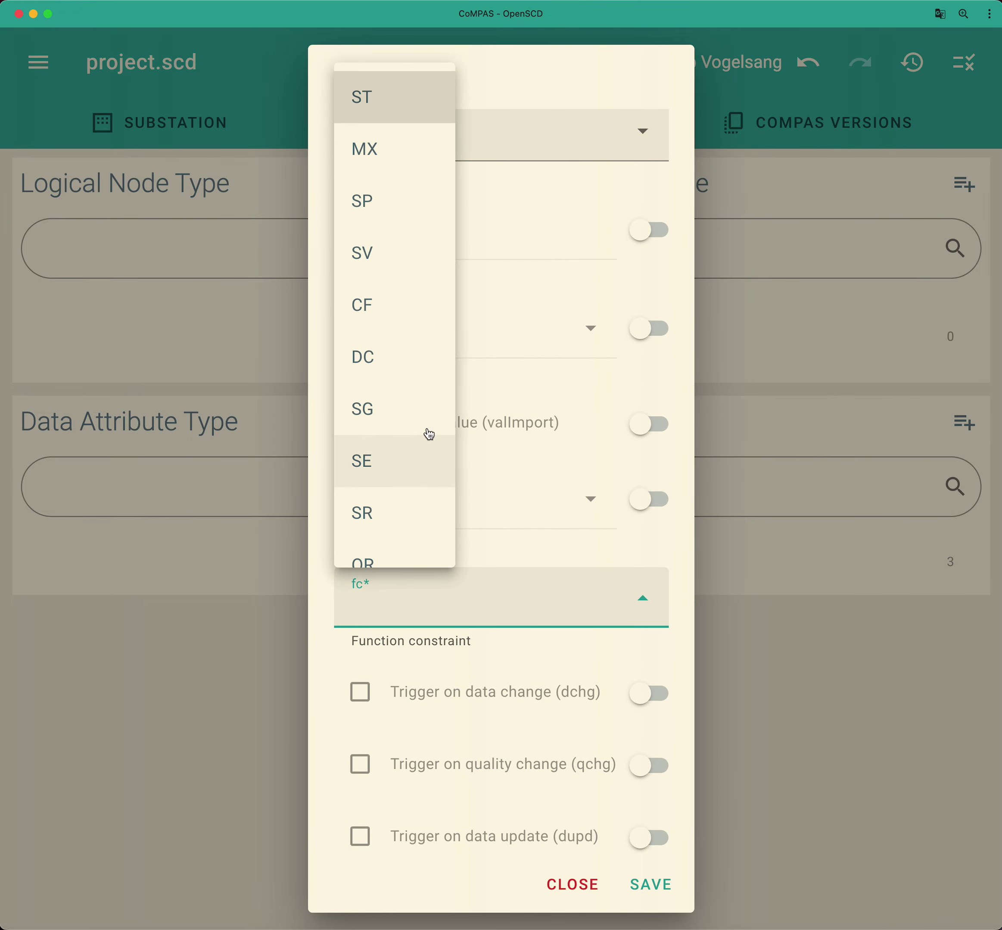
{"action": "left_click", "coordinate": [376, 100]}
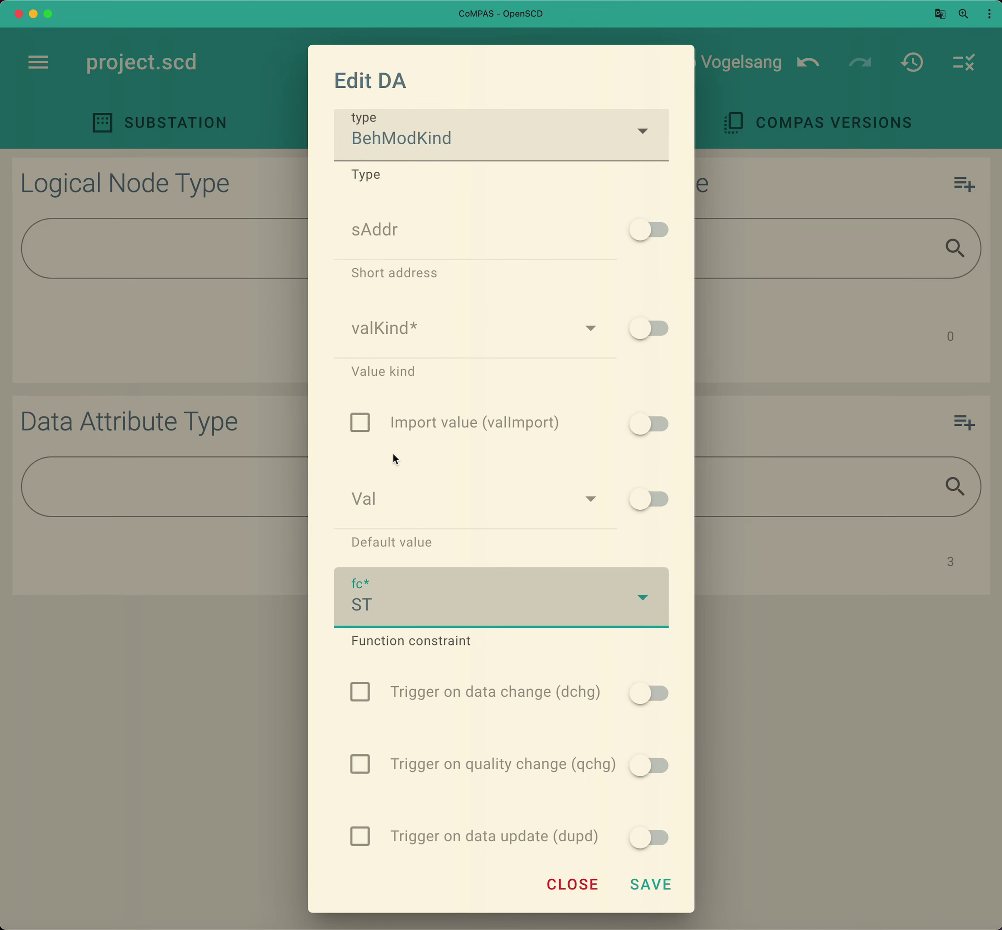
{"action": "scroll", "coordinate": [441, 604], "scroll_direction": "down", "scroll_amount": 1}
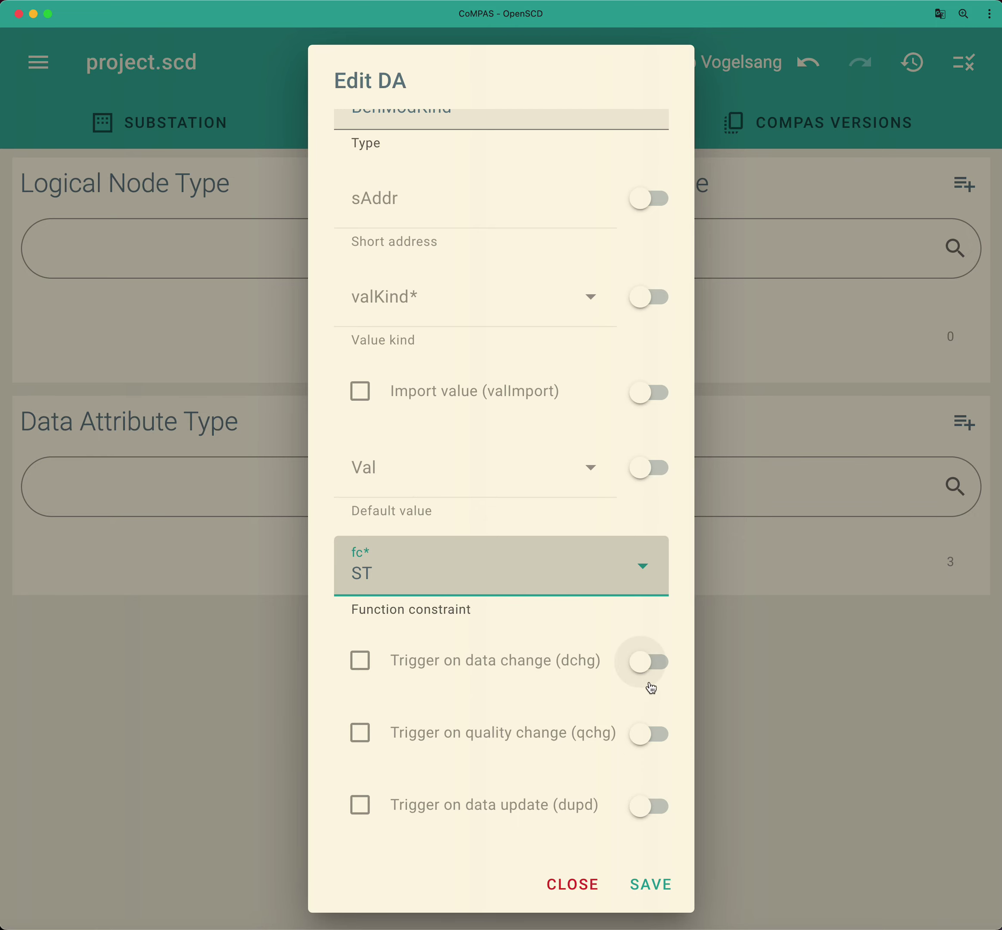
{"action": "left_click", "coordinate": [647, 663]}
{"action": "left_click", "coordinate": [346, 678]}
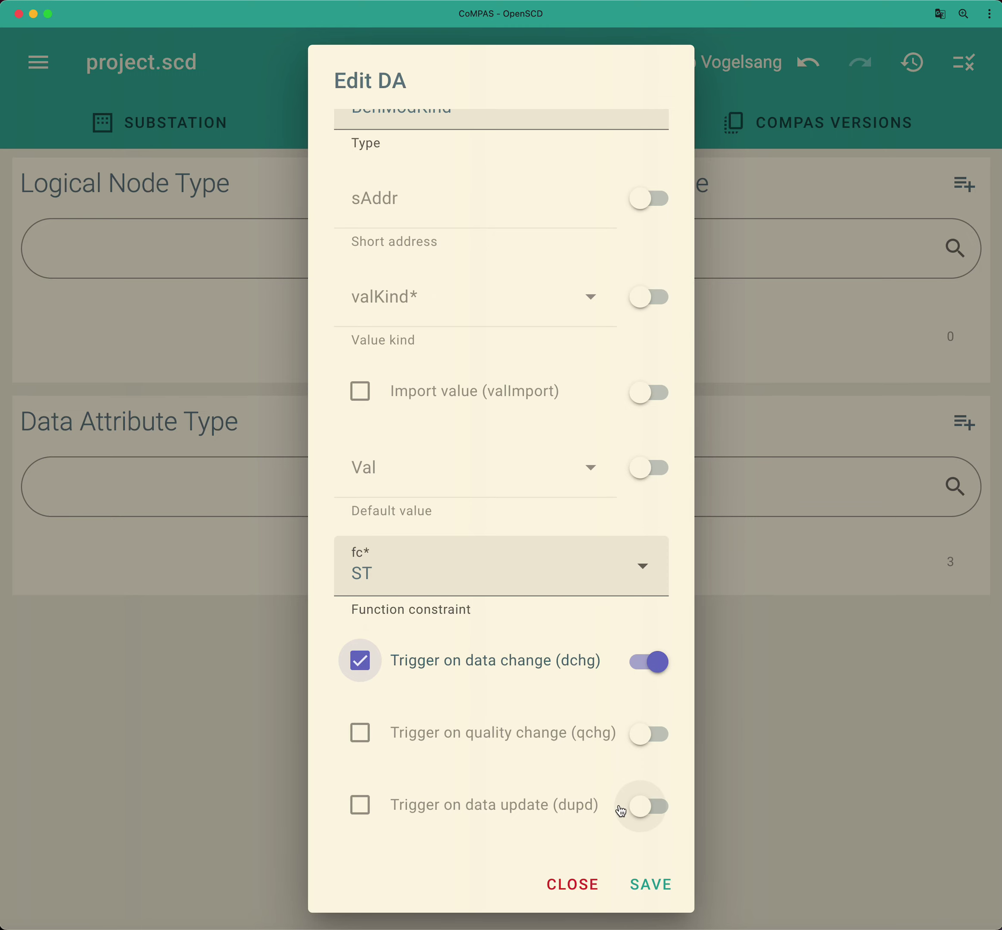
{"action": "left_click", "coordinate": [650, 885]}
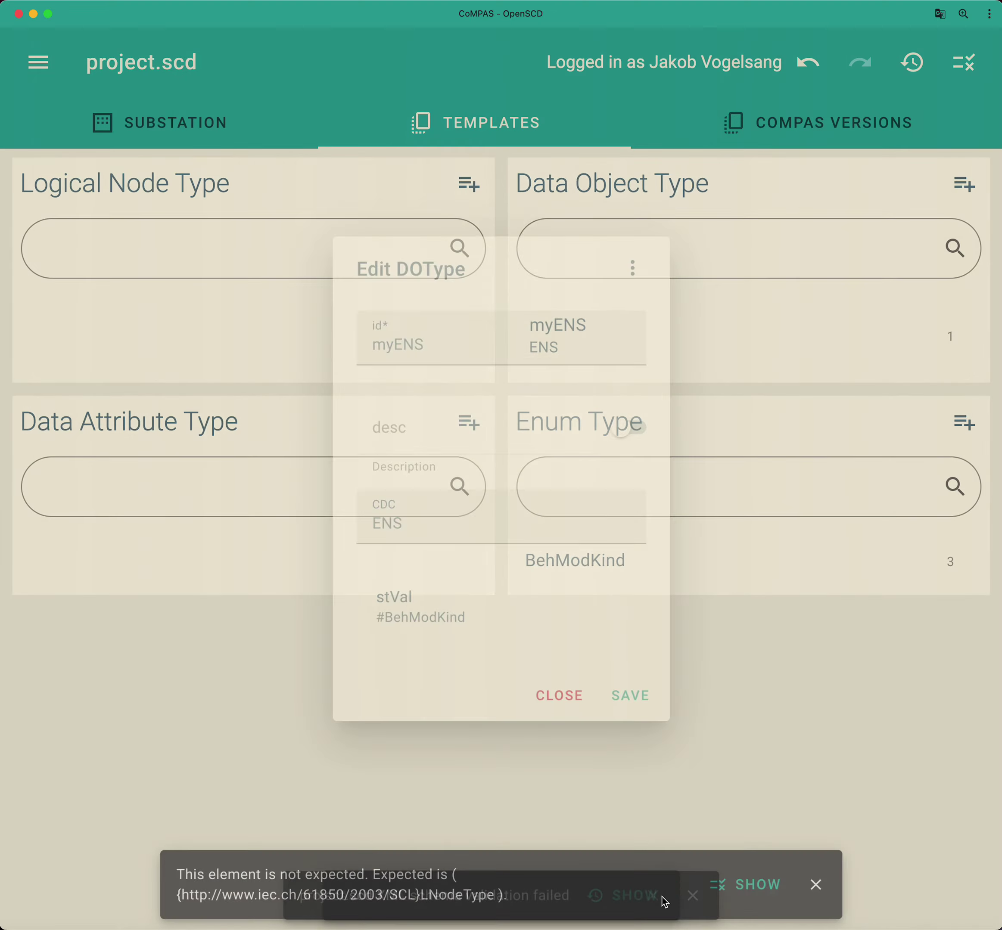
- Close myENS and review diagnostics reporting missing mandatory q and t attributes
{"action": "left_click", "coordinate": [566, 718]}
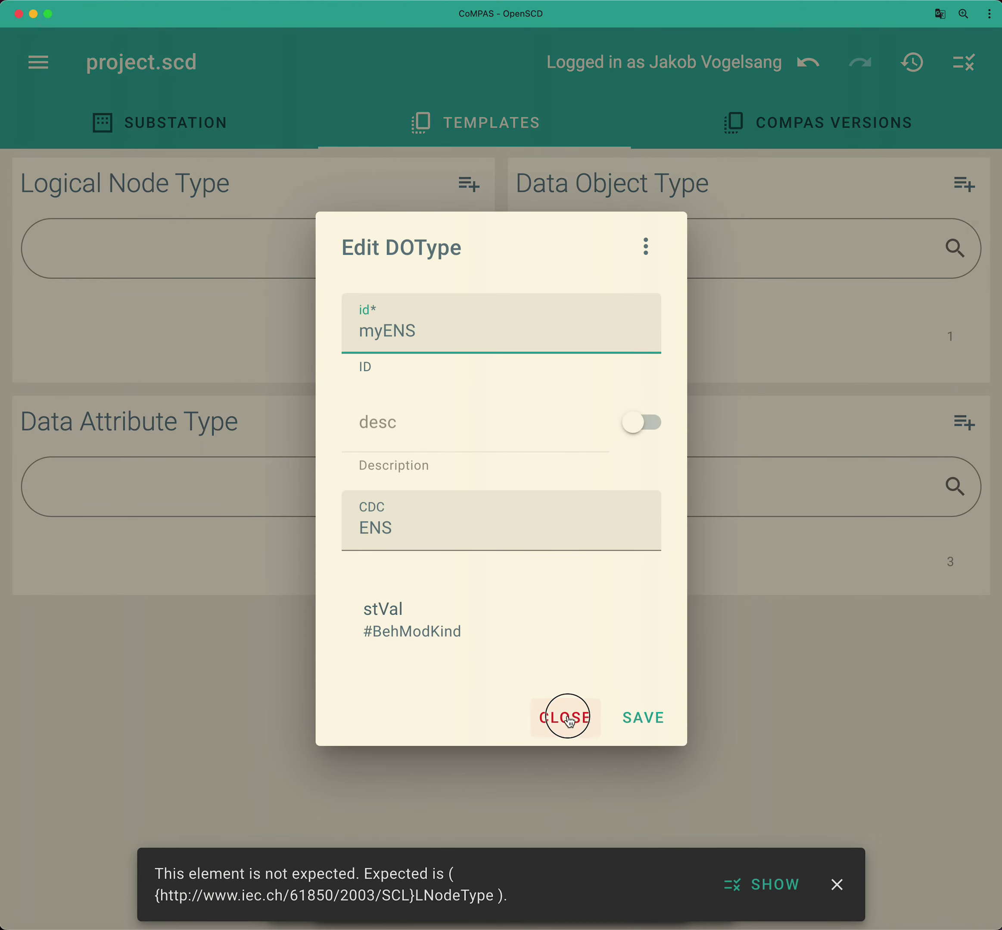
{"action": "left_click", "coordinate": [964, 62]}
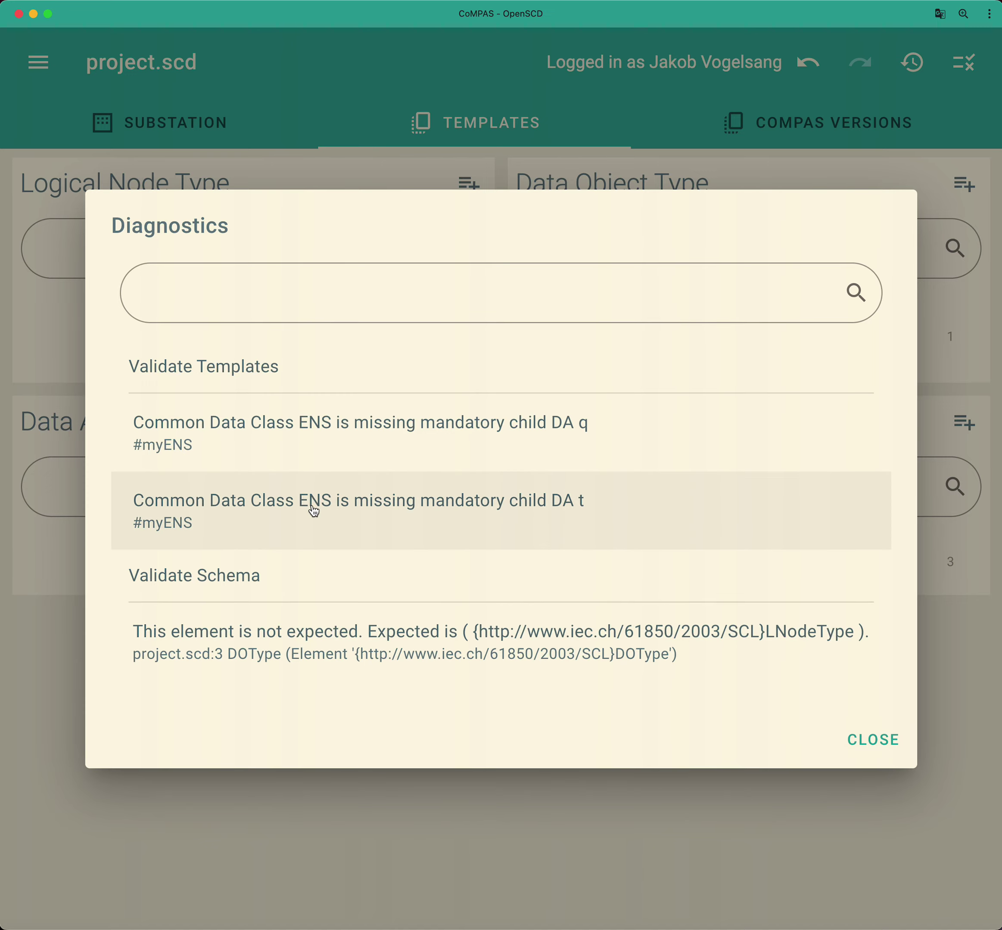
{"action": "left_click", "coordinate": [872, 740]}
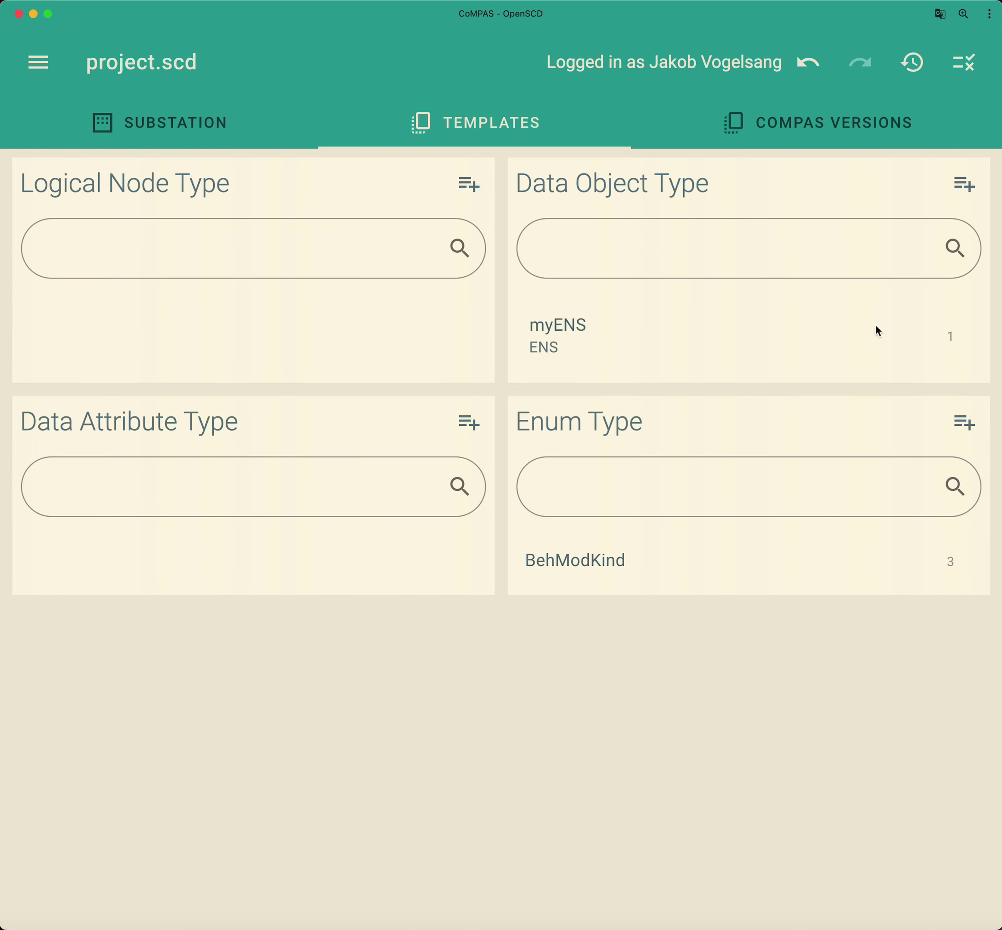
- Add attribute q to myENS with basic type Quality, fc ST and qchg enabled
{"action": "left_click", "coordinate": [931, 338]}
{"action": "left_click", "coordinate": [647, 252]}
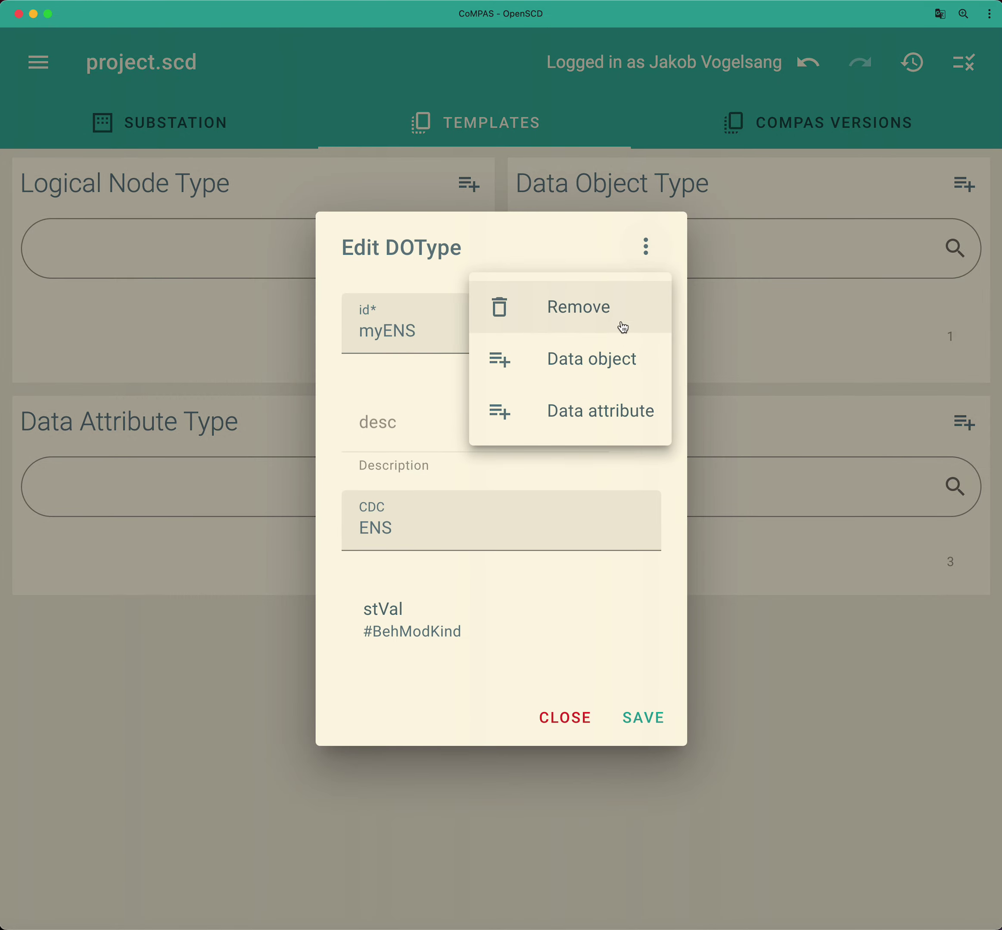
{"action": "left_click", "coordinate": [606, 409]}
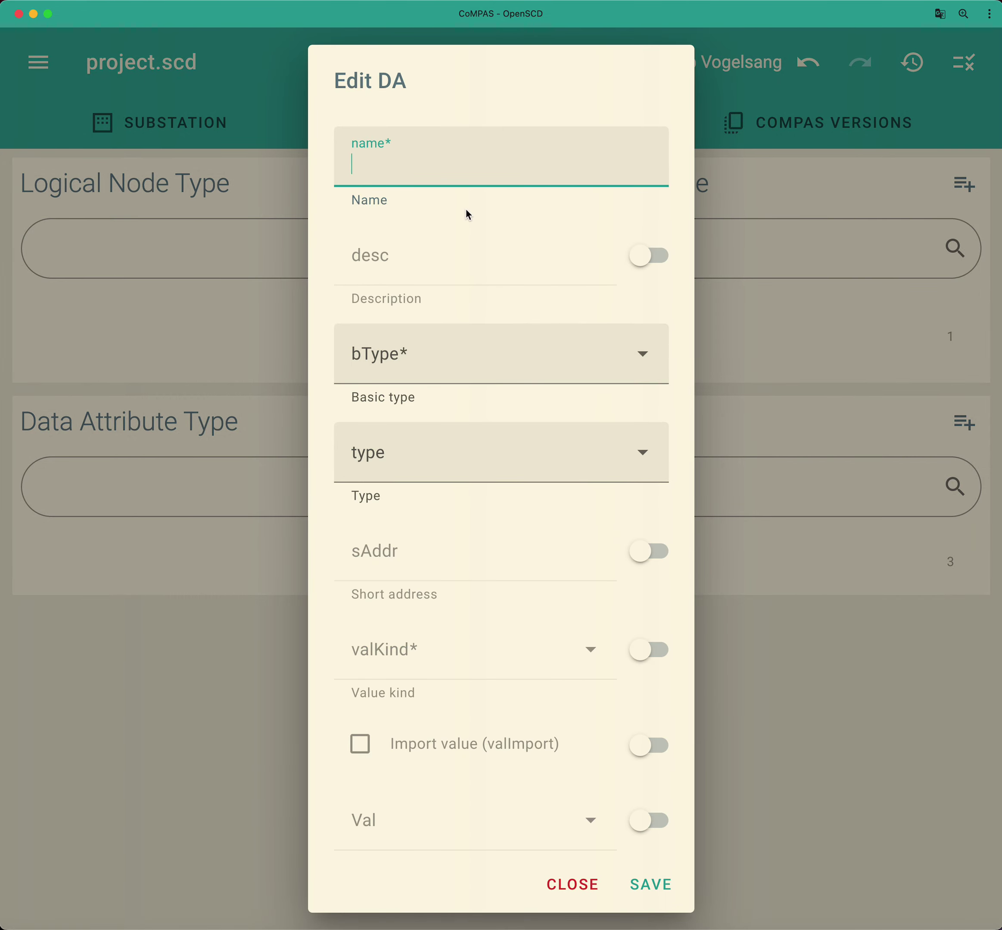
{"action": "type", "text": "q"}
{"action": "left_click", "coordinate": [516, 371]}
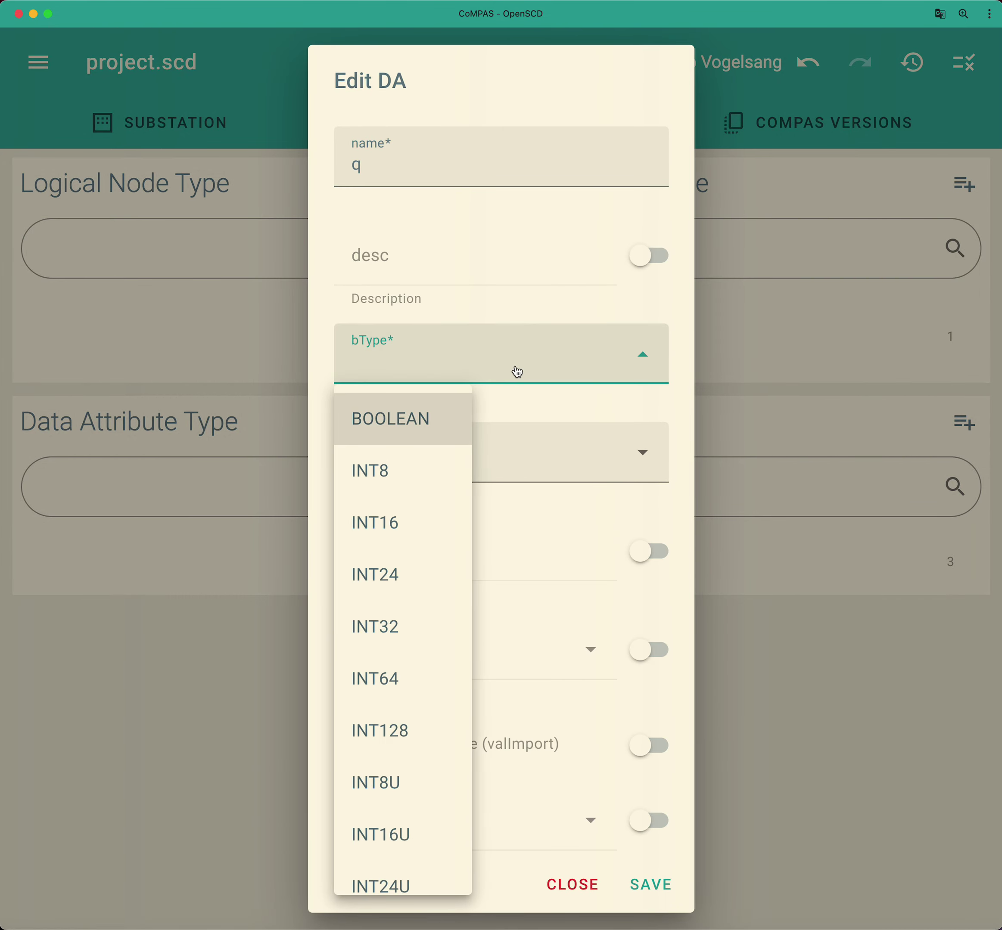
{"action": "key", "text": "q"}
{"action": "left_click", "coordinate": [442, 634]}
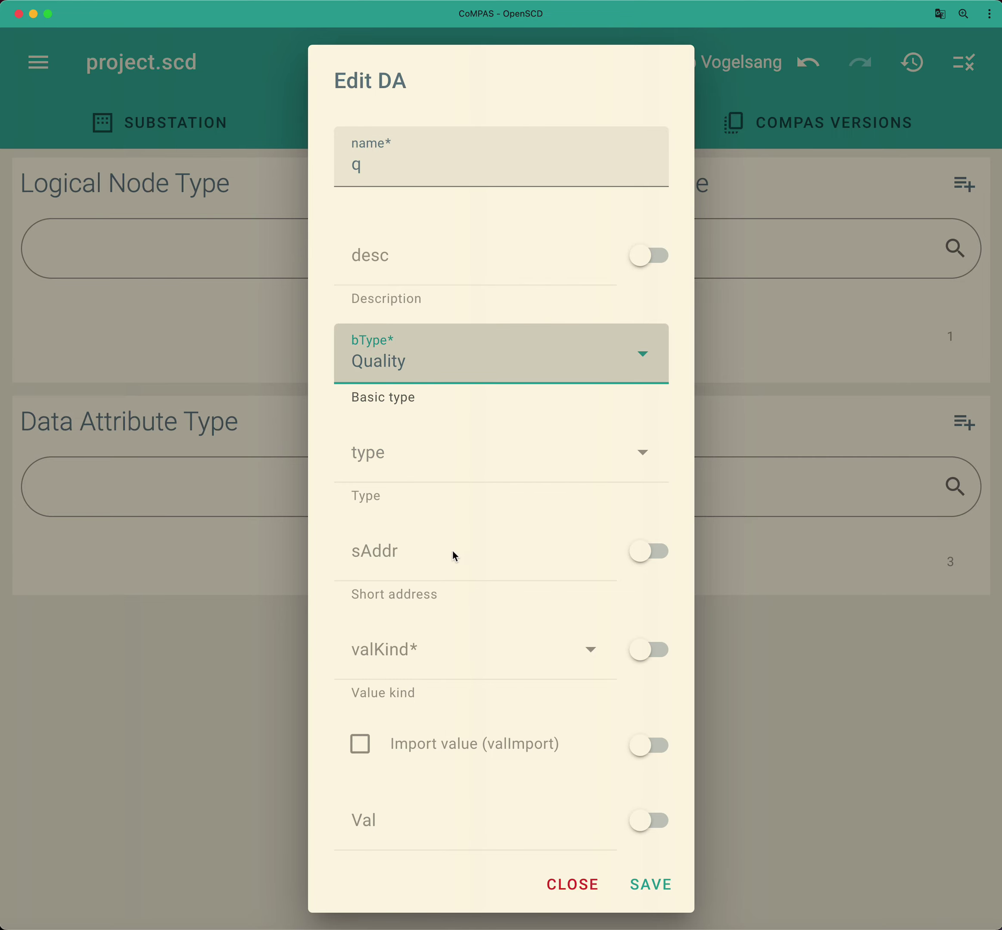
{"action": "scroll", "coordinate": [432, 705], "scroll_direction": "down", "scroll_amount": 7}
{"action": "left_click", "coordinate": [532, 586]}
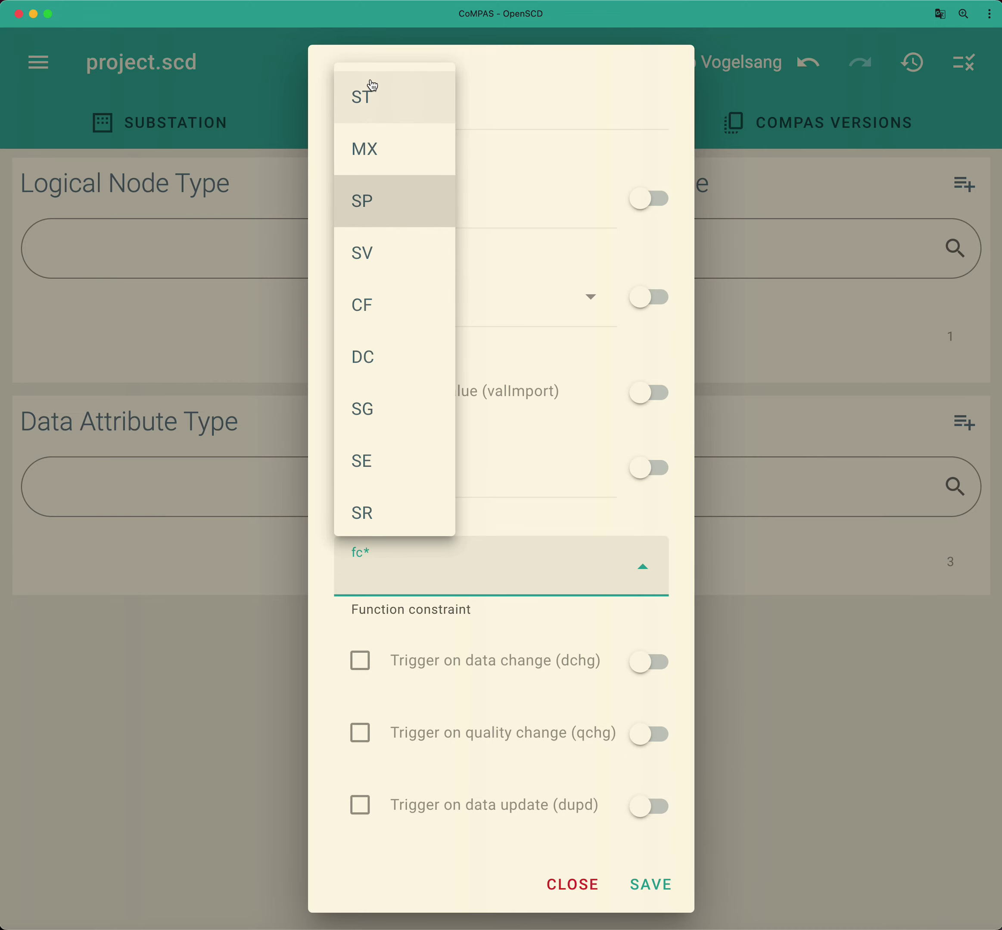
{"action": "left_click", "coordinate": [382, 116]}
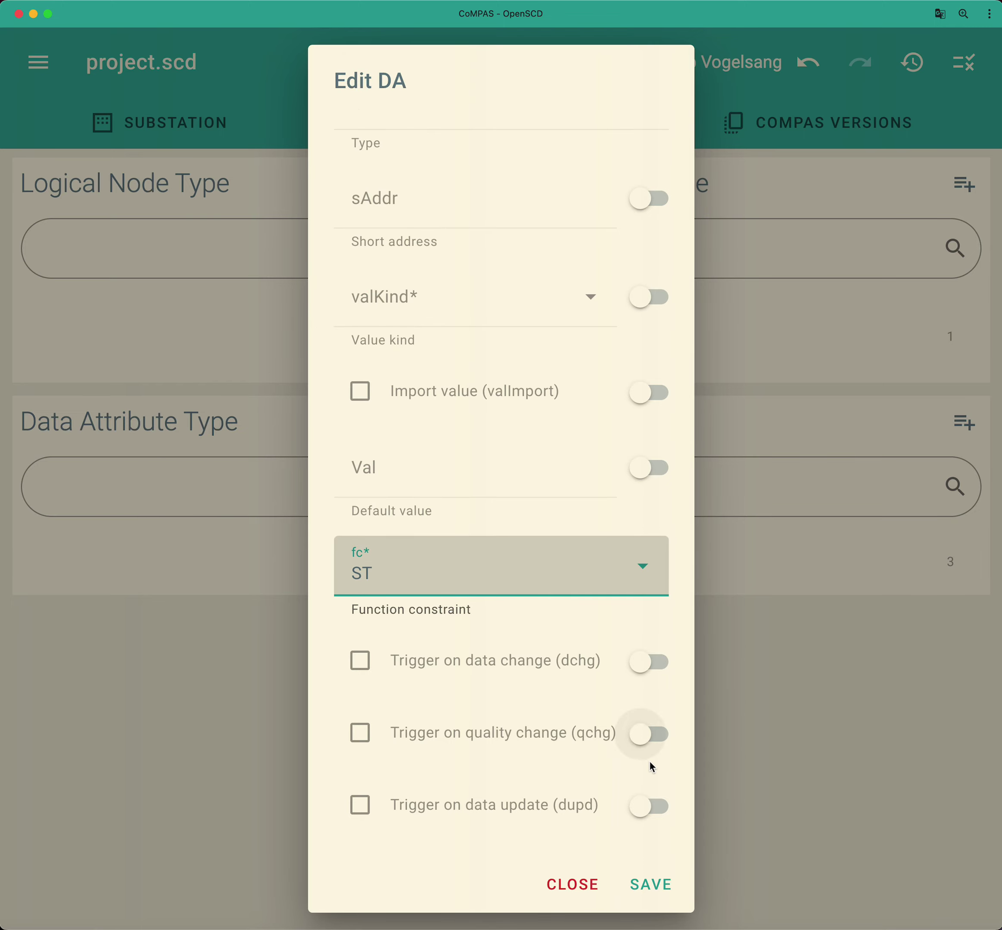
{"action": "left_click", "coordinate": [648, 738]}
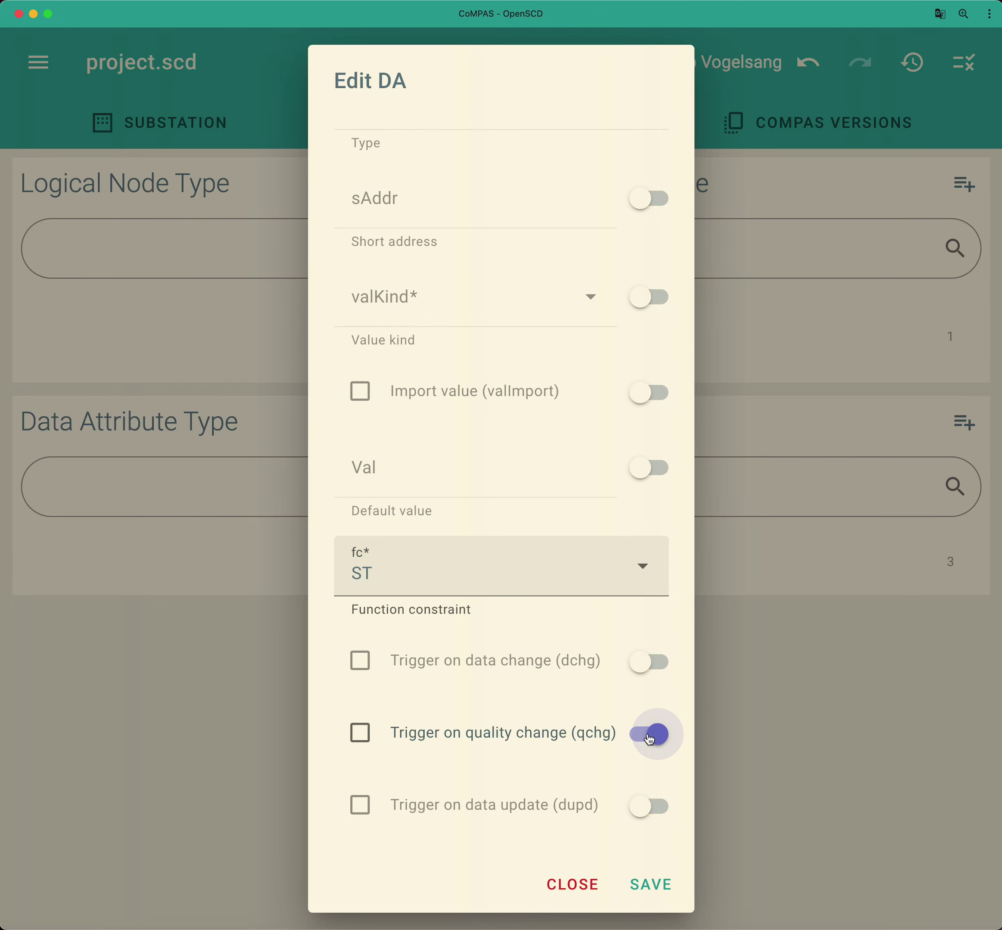
{"action": "left_click", "coordinate": [651, 886]}
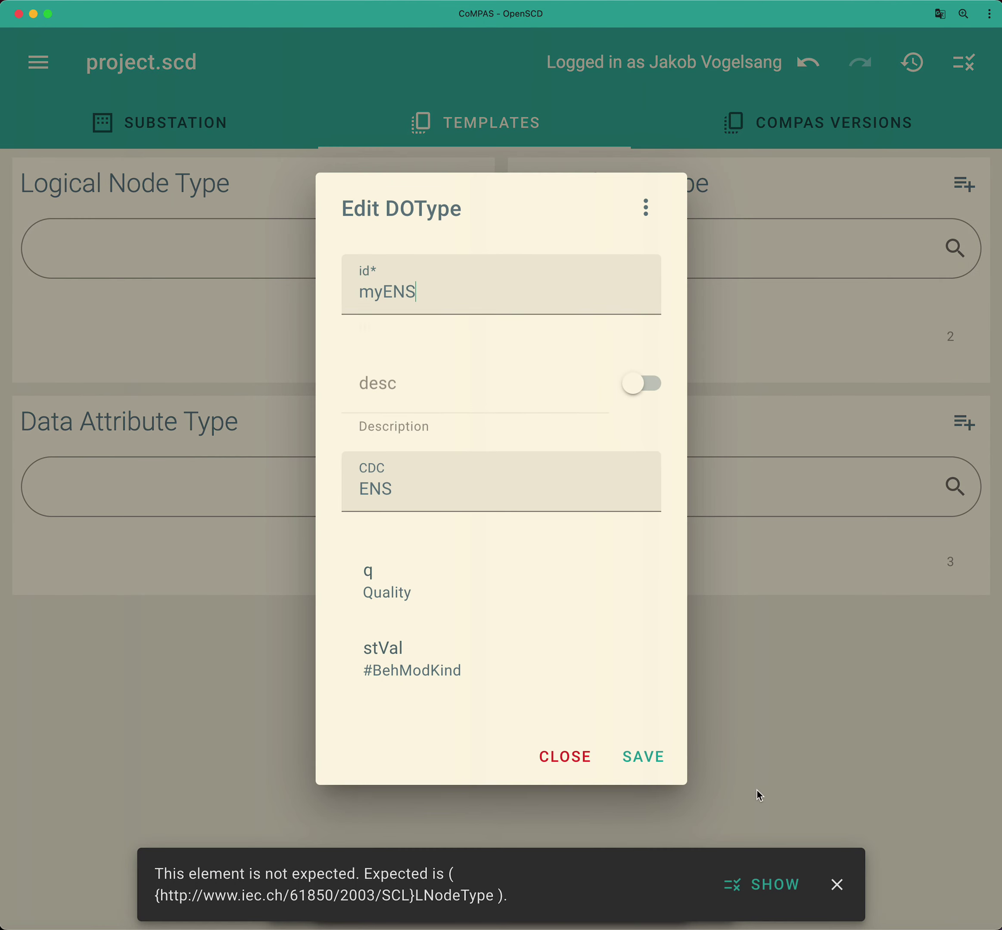
- Add attribute t with basic type Timestamp and fc ST, then save myENS
{"action": "left_click", "coordinate": [662, 216]}
{"action": "left_click", "coordinate": [568, 364]}
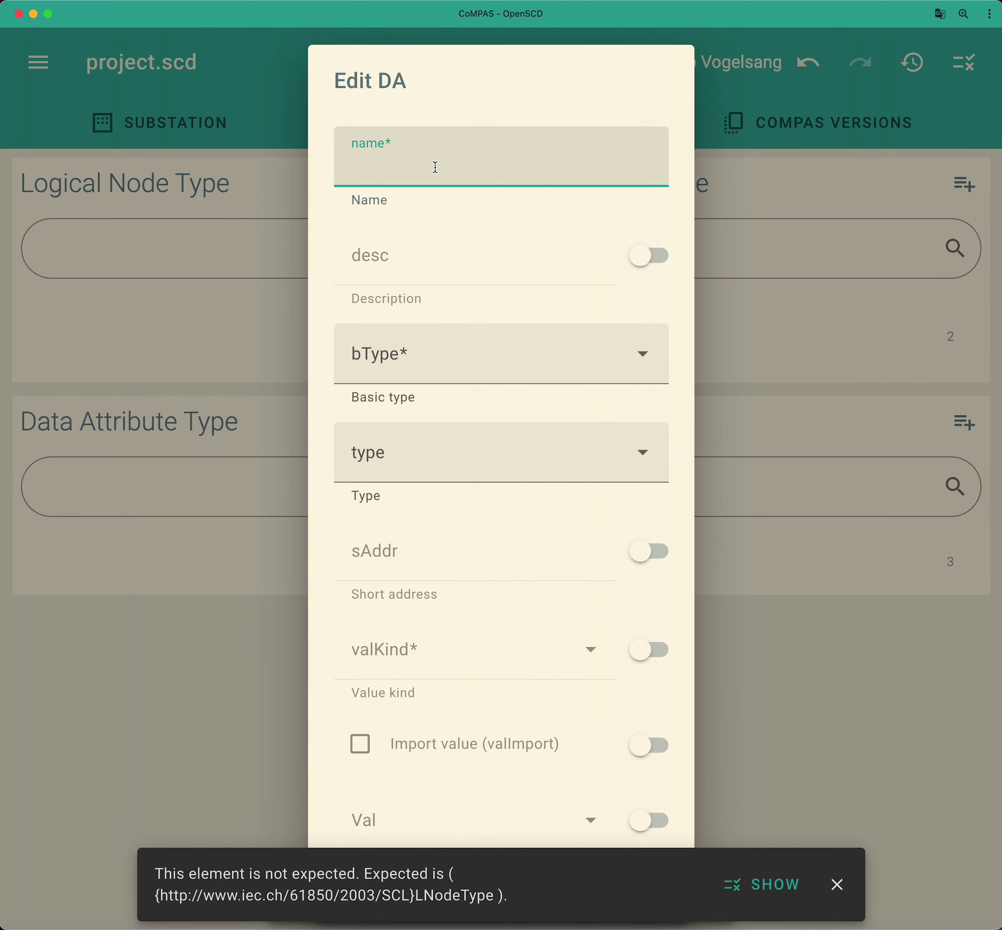
{"action": "type", "text": "t"}
{"action": "left_click", "coordinate": [469, 362]}
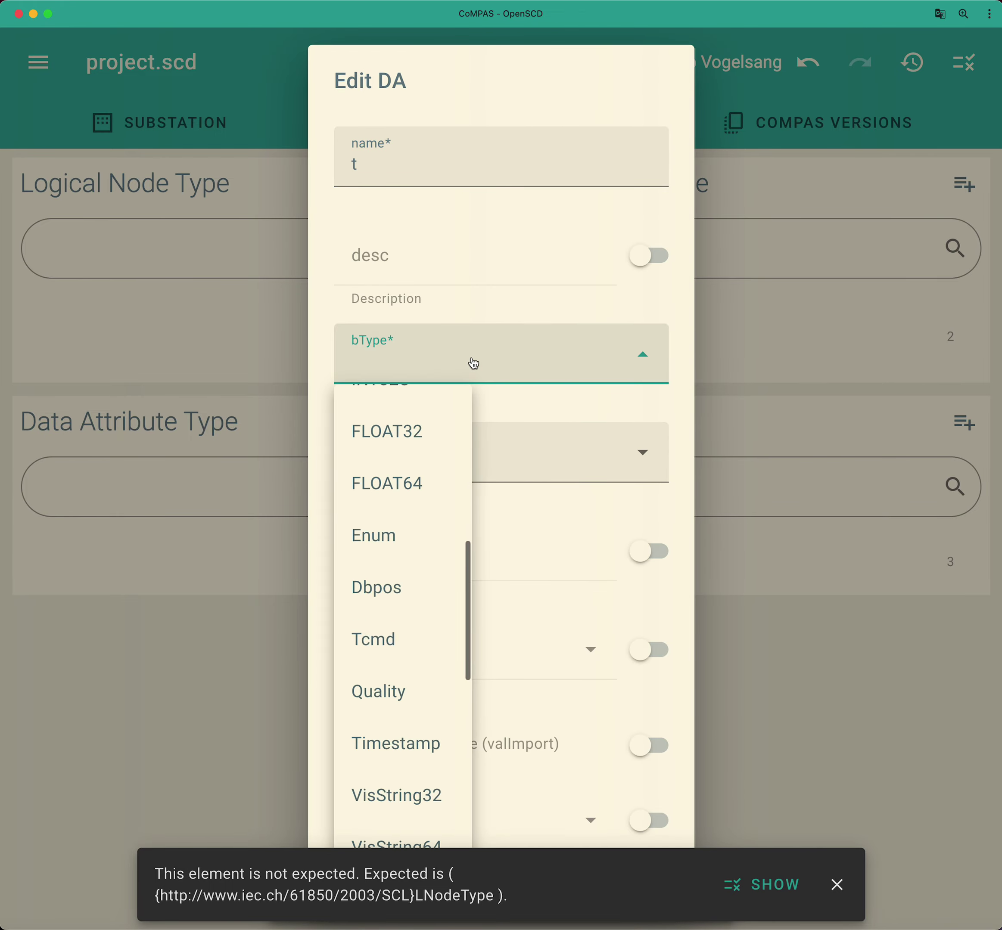
{"action": "left_click", "coordinate": [429, 712]}
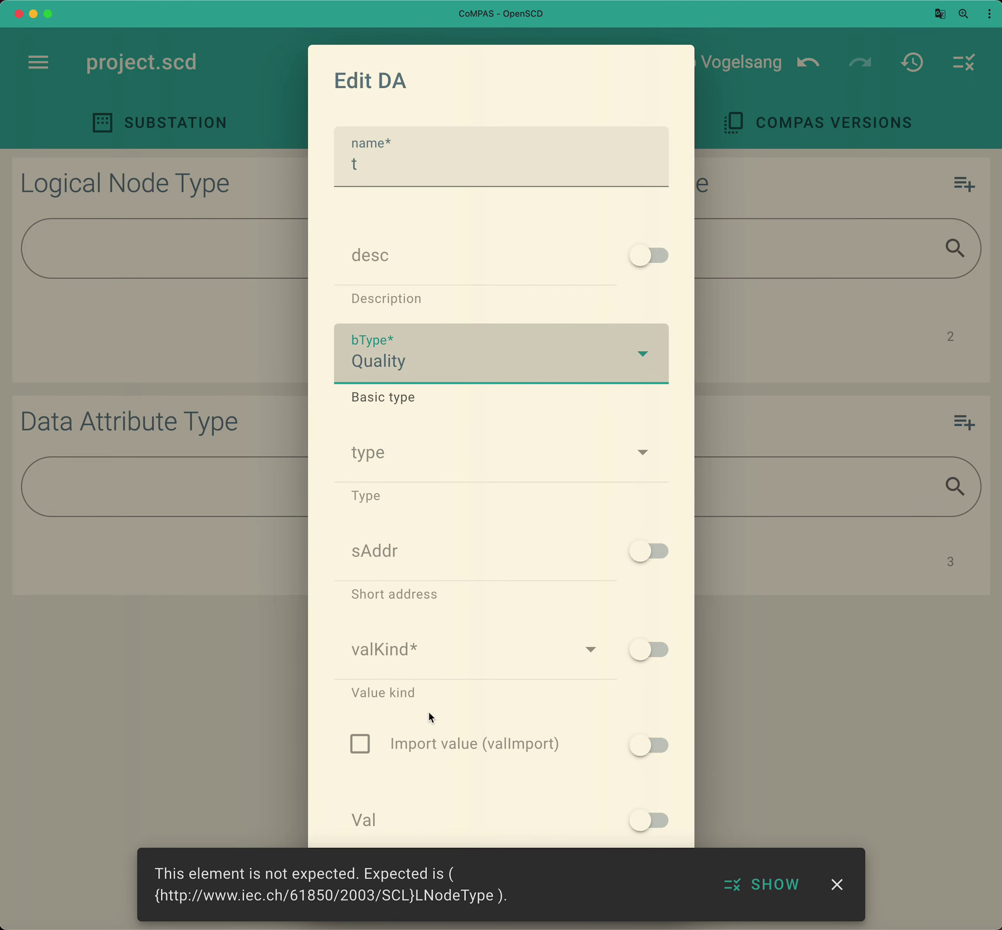
{"action": "left_click", "coordinate": [429, 367]}
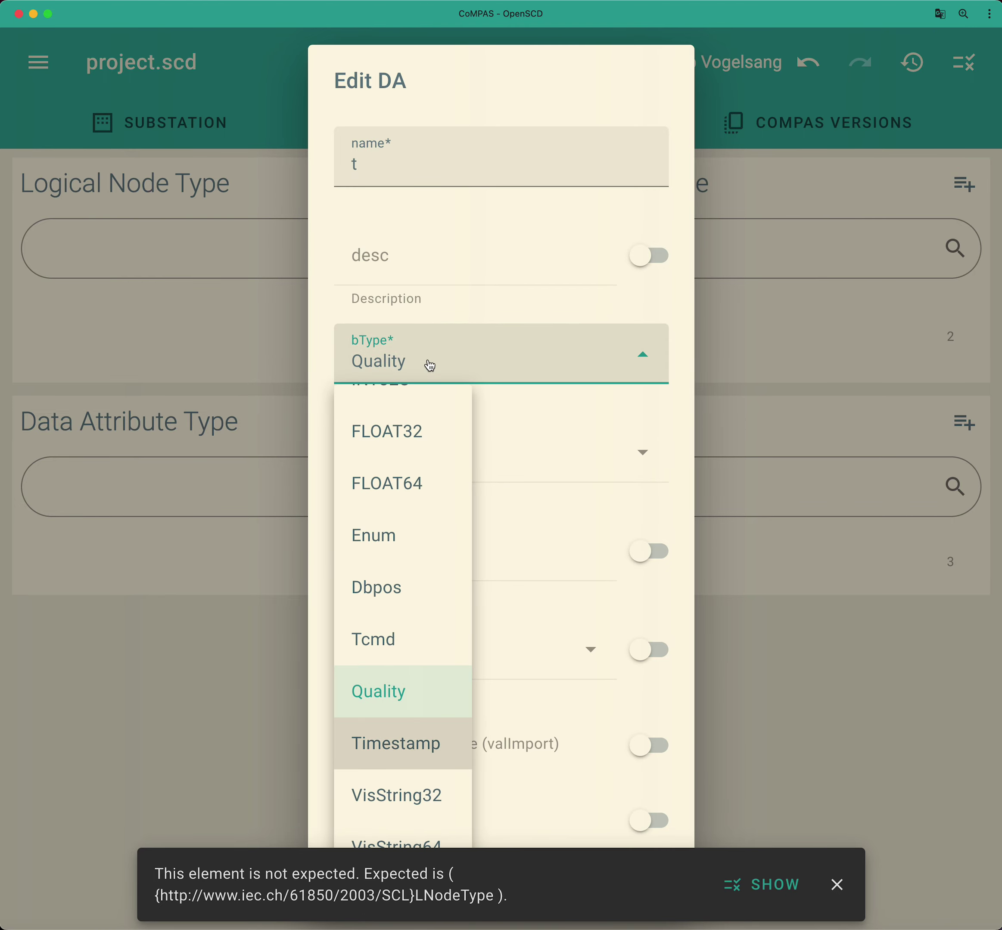
{"action": "left_click", "coordinate": [411, 744]}
{"action": "scroll", "coordinate": [476, 627], "scroll_direction": "down", "scroll_amount": 6}
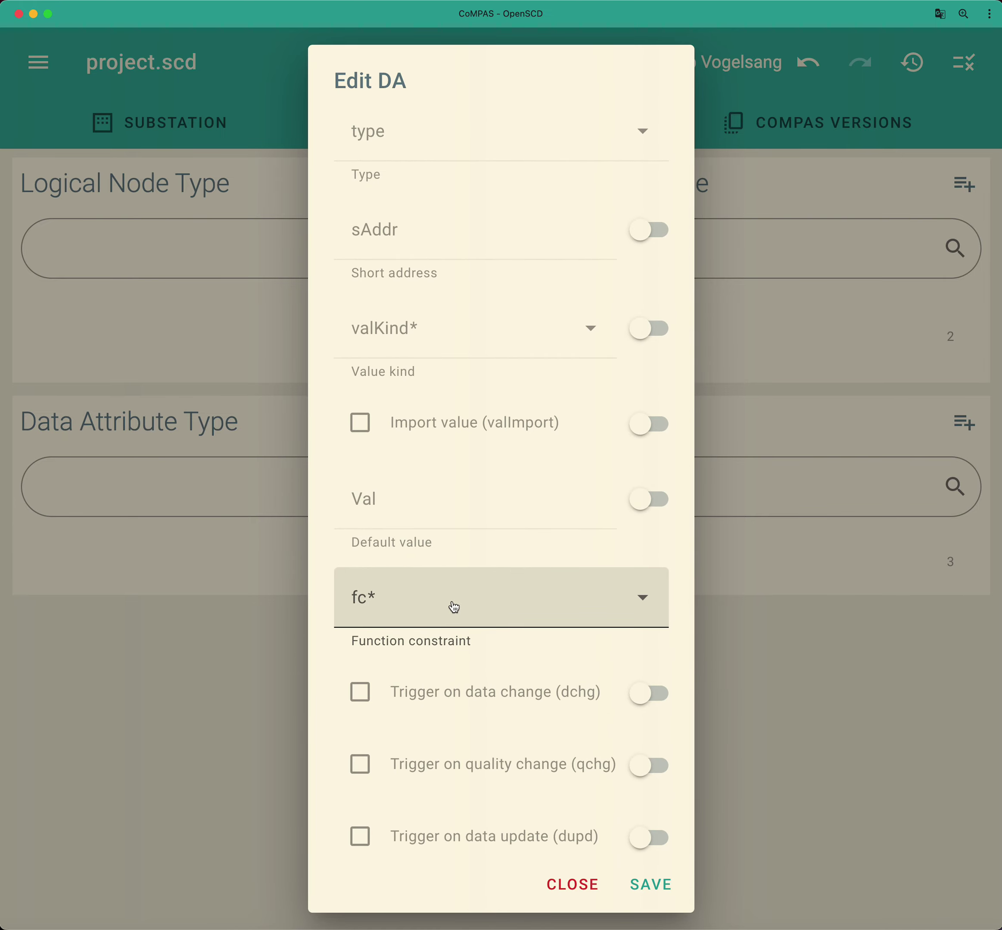
{"action": "left_click", "coordinate": [453, 607]}
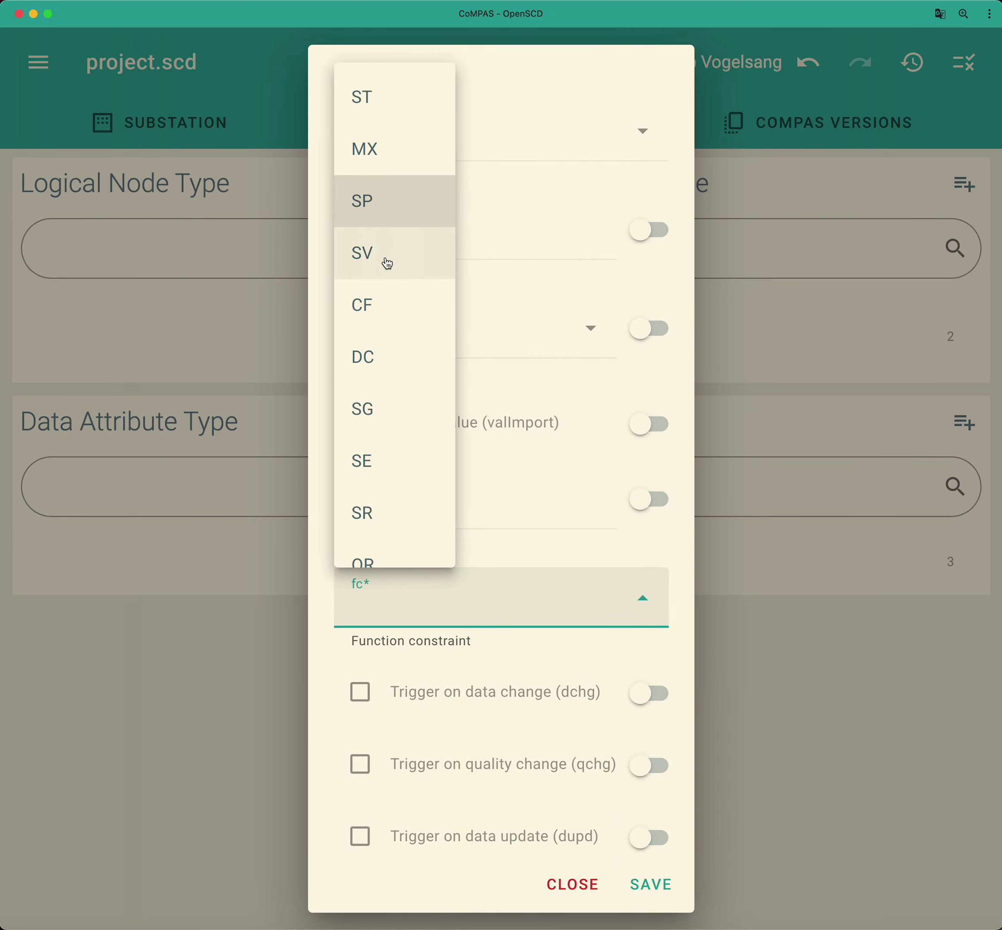
{"action": "left_click", "coordinate": [383, 101]}
{"action": "scroll", "coordinate": [504, 695], "scroll_direction": "down", "scroll_amount": 1}
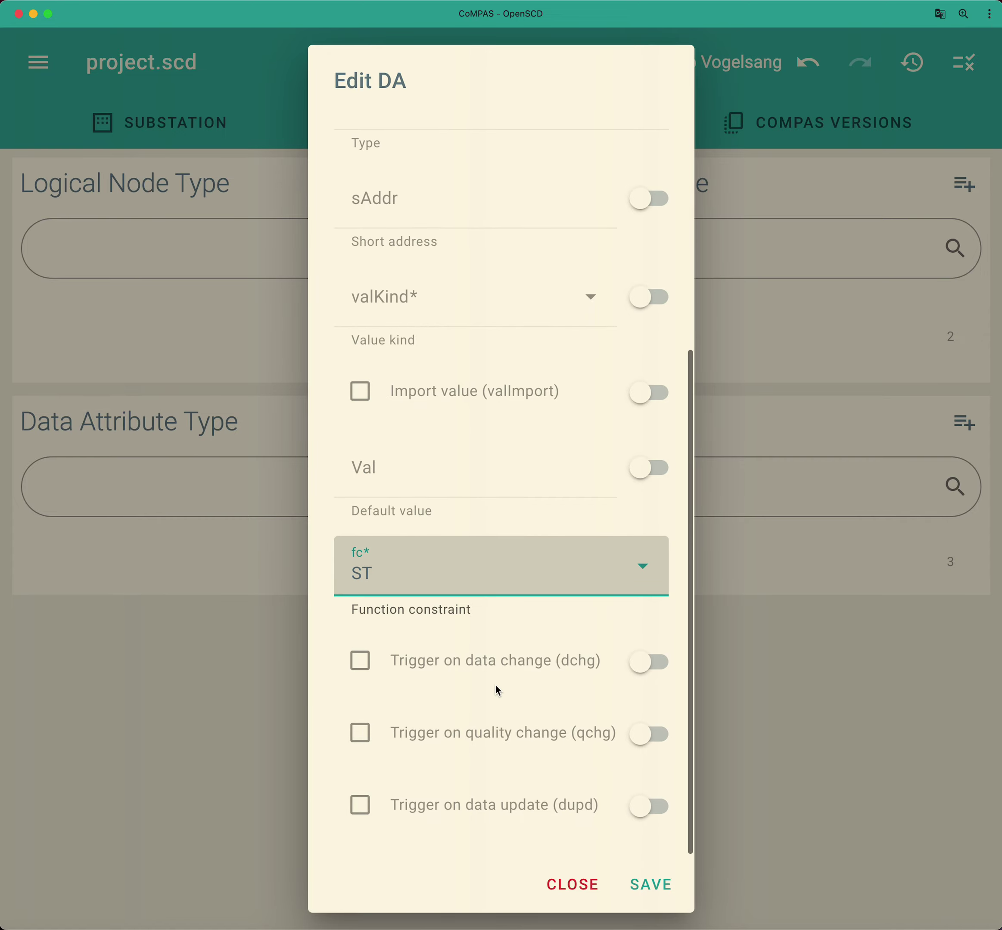
{"action": "left_click", "coordinate": [650, 885]}
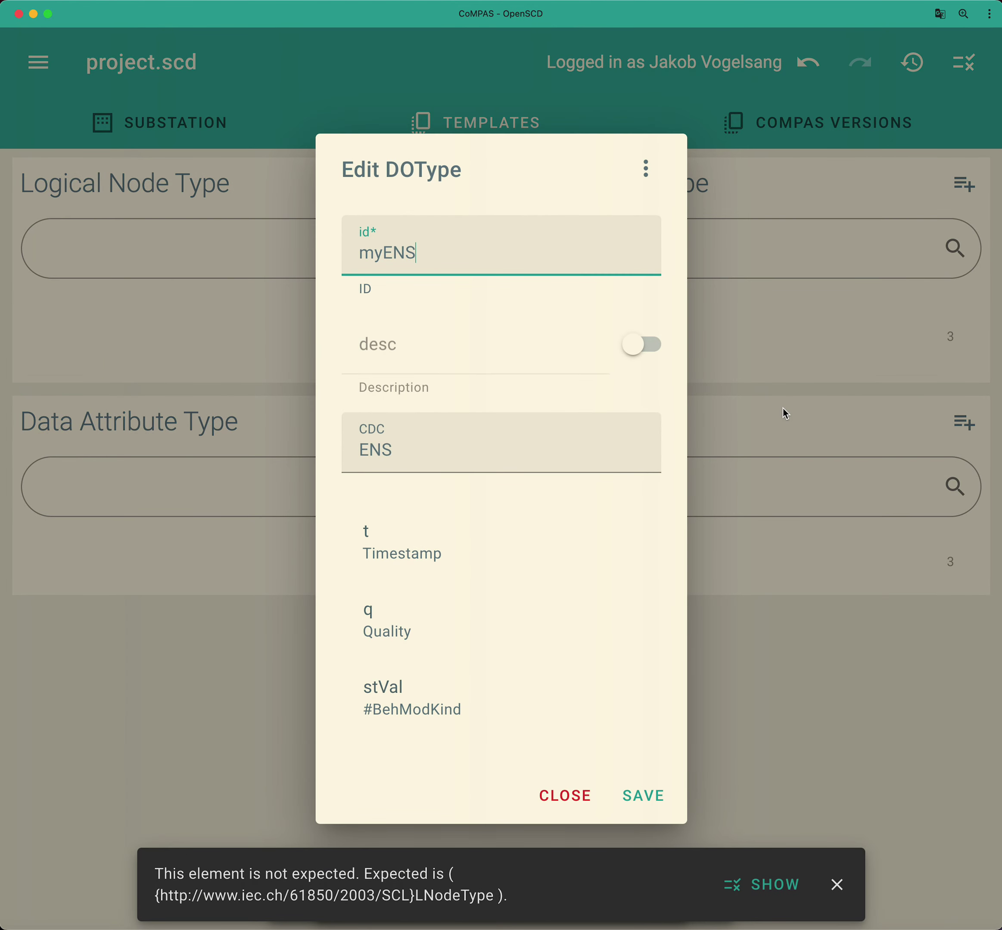
{"action": "left_click", "coordinate": [563, 796]}
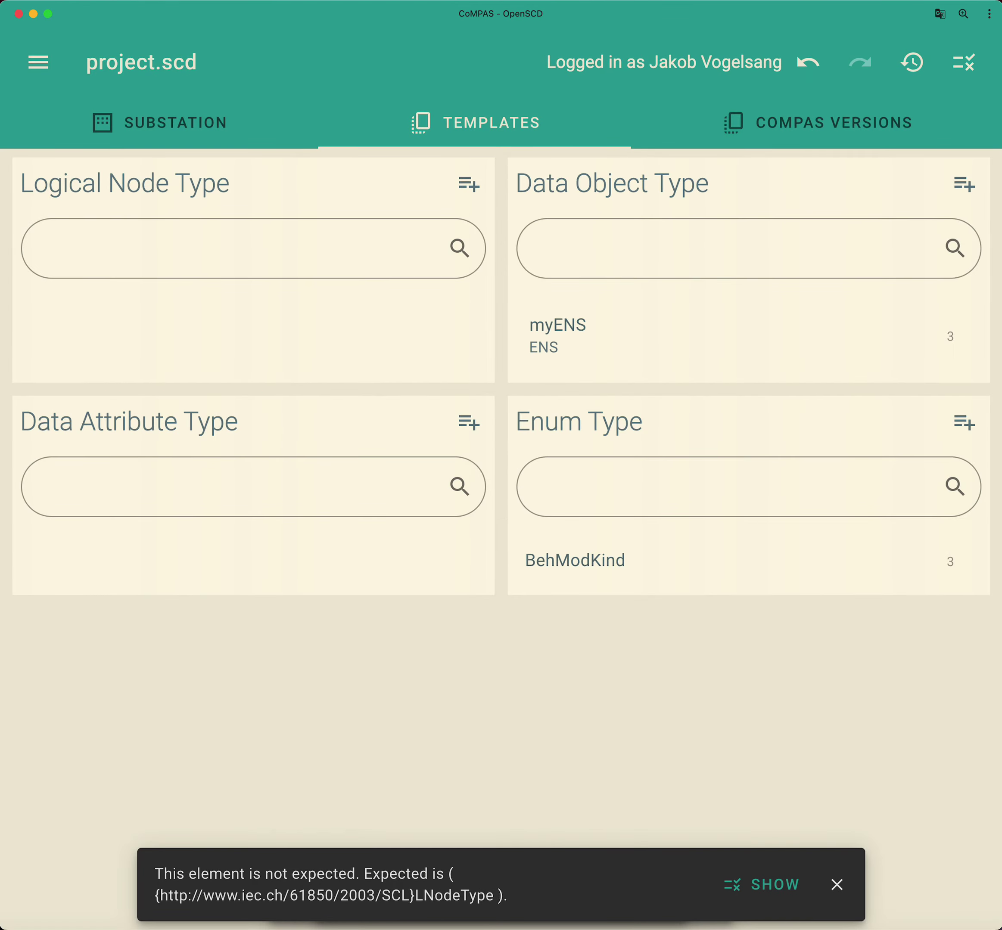
- Review the project diagnostics, then begin adding a logical node type
{"action": "left_click", "coordinate": [961, 74]}
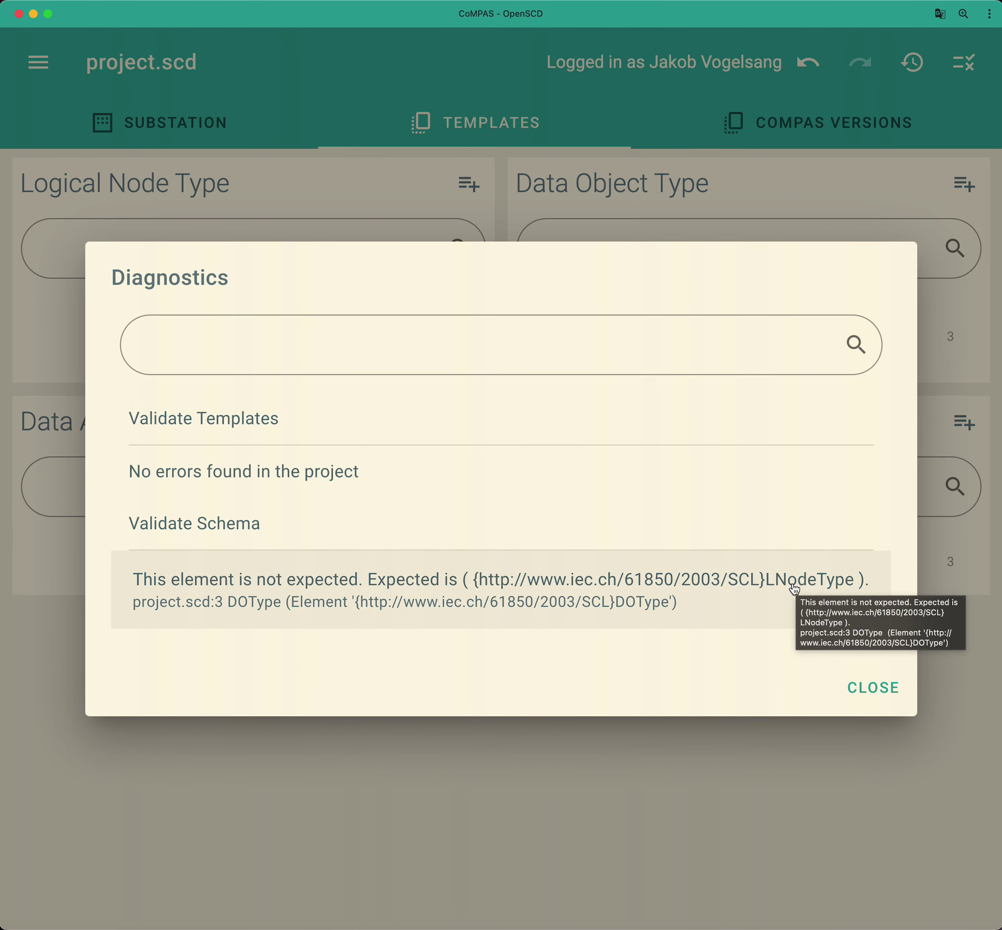
{"action": "left_click", "coordinate": [870, 696]}
{"action": "left_click", "coordinate": [468, 184]}
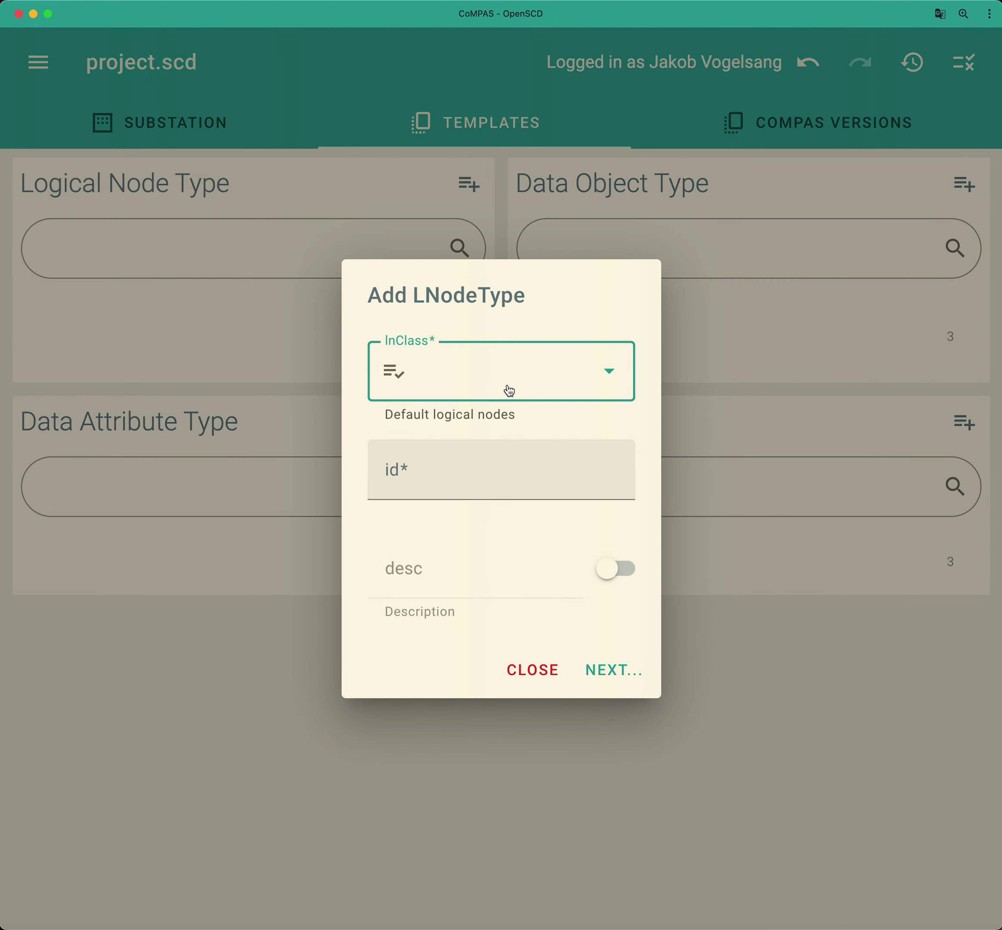
- Give the new logical node type lnClass PTRC and id myPTRC, then continue to data objects
{"action": "left_click", "coordinate": [522, 389]}
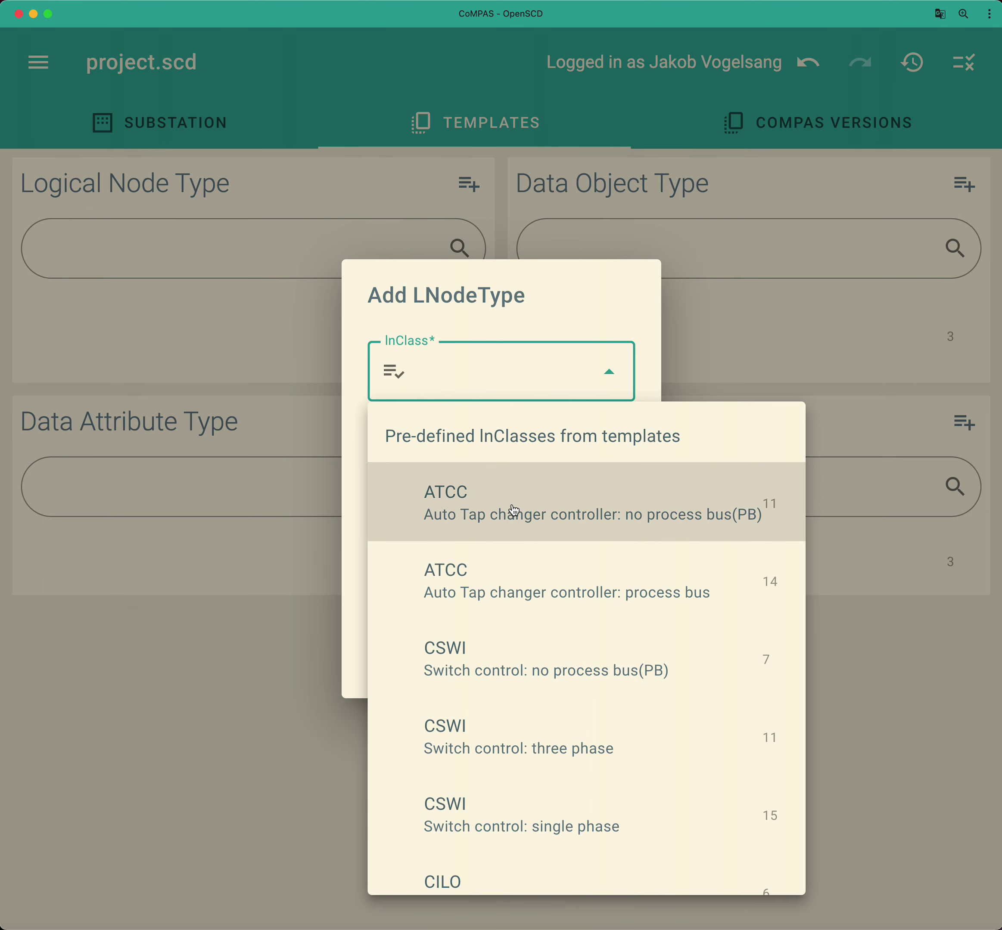
{"action": "scroll", "coordinate": [514, 510], "scroll_direction": "down", "scroll_amount": 5}
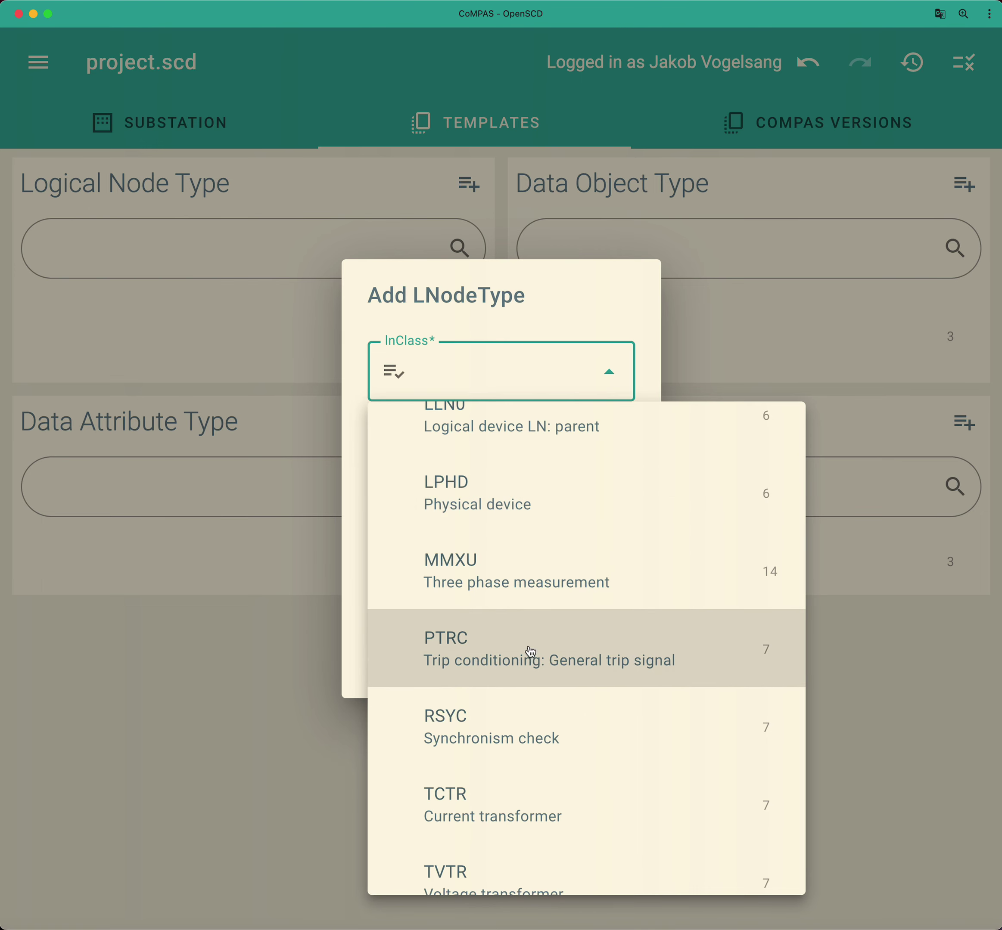
{"action": "scroll", "coordinate": [531, 651], "scroll_direction": "up", "scroll_amount": 5}
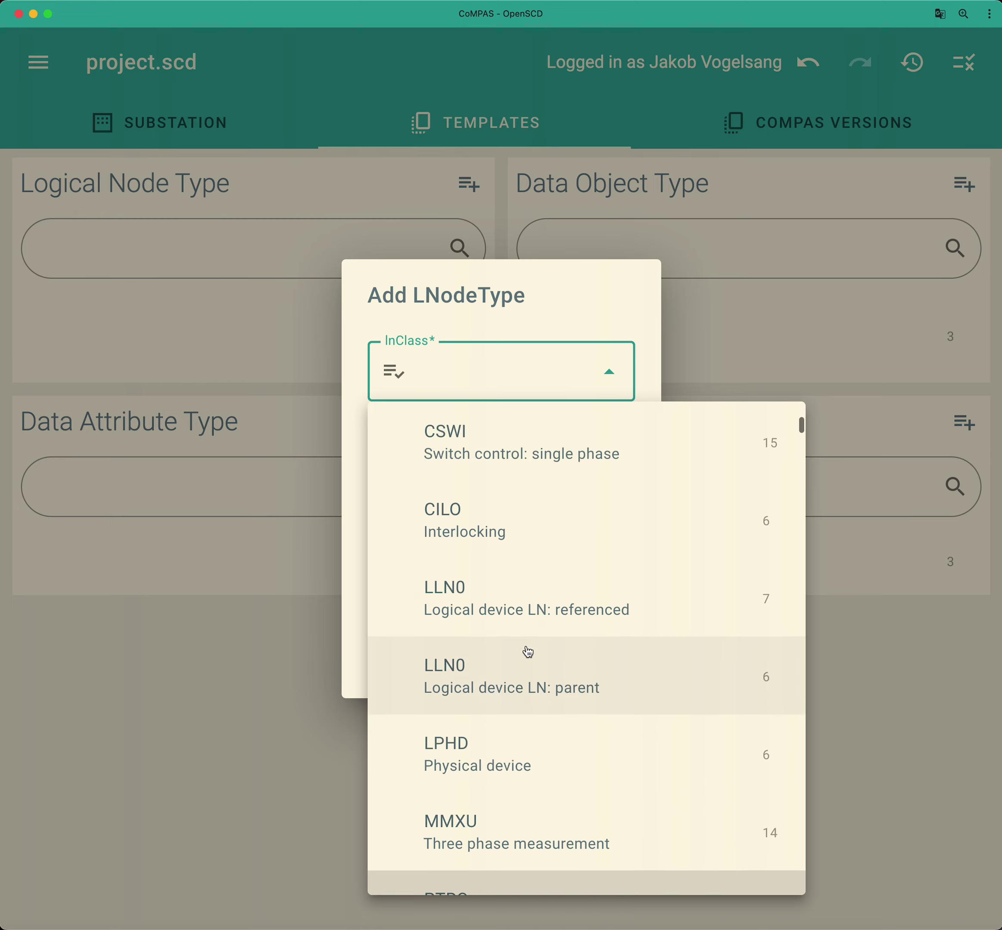
{"action": "scroll", "coordinate": [528, 652], "scroll_direction": "down", "scroll_amount": 5}
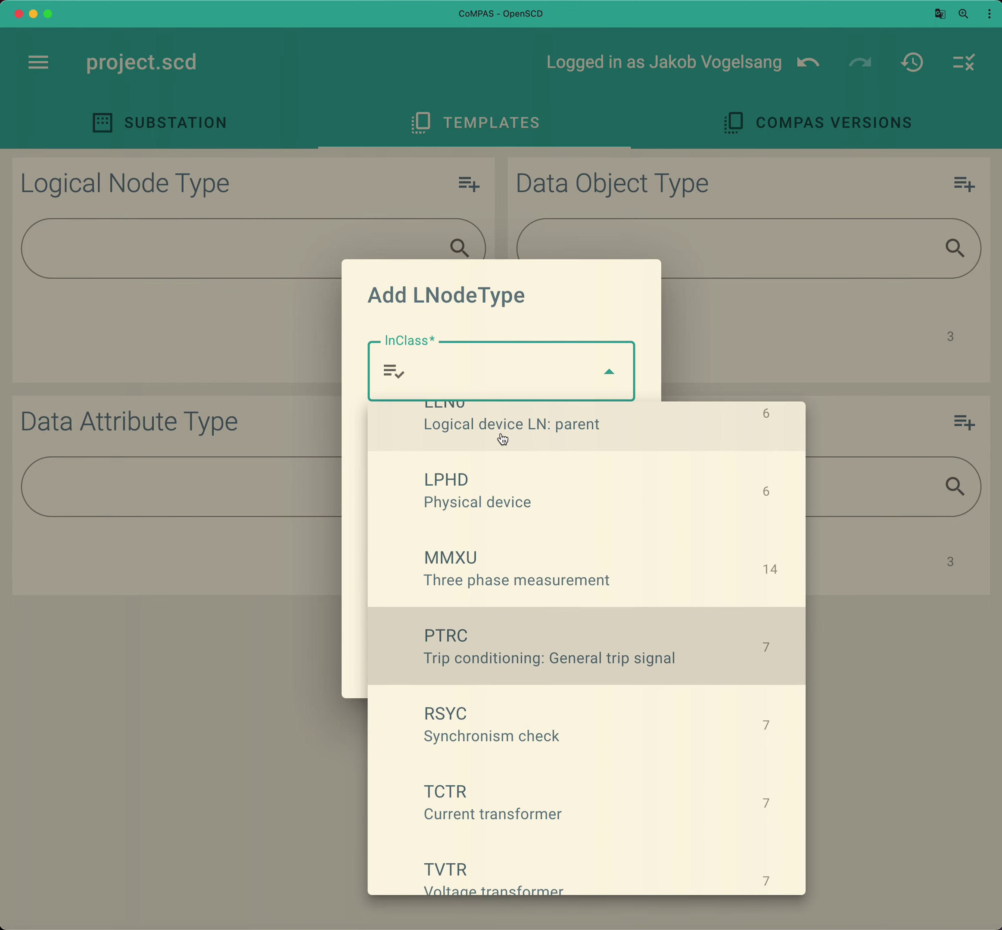
{"action": "left_click", "coordinate": [547, 651]}
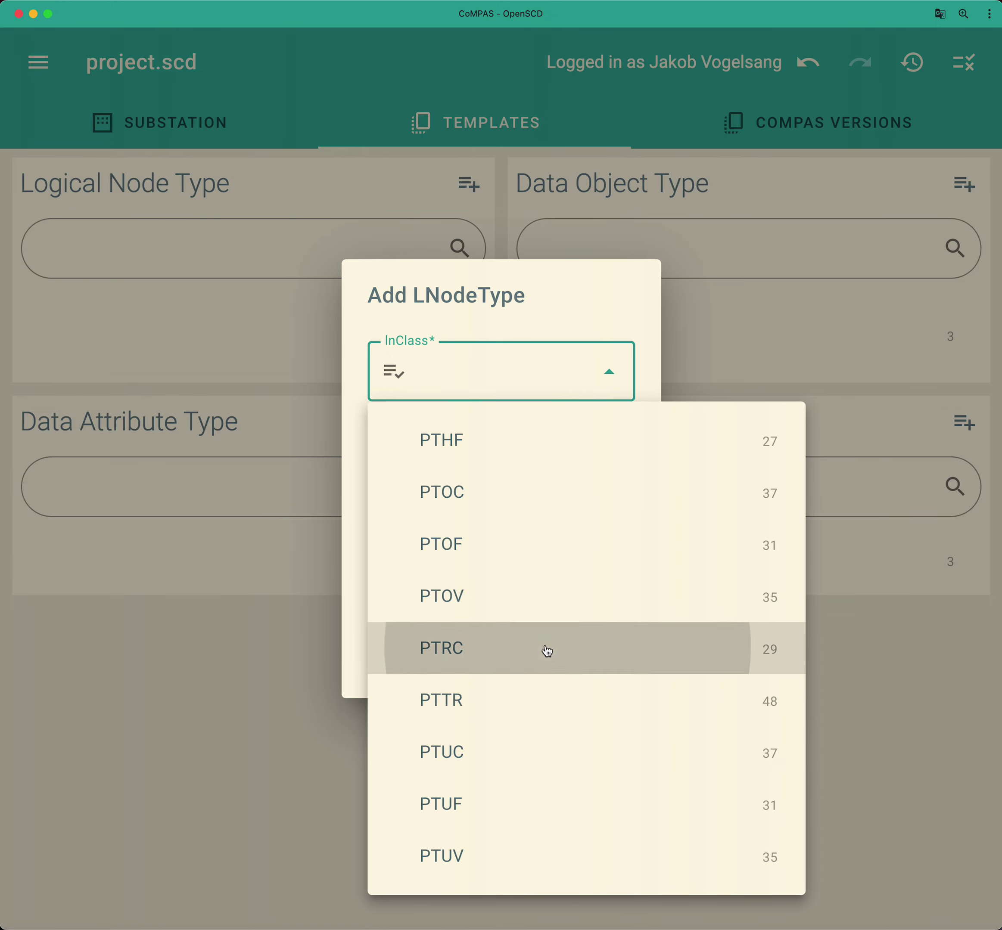
{"action": "left_click", "coordinate": [444, 488]}
{"action": "type", "text": "my"}
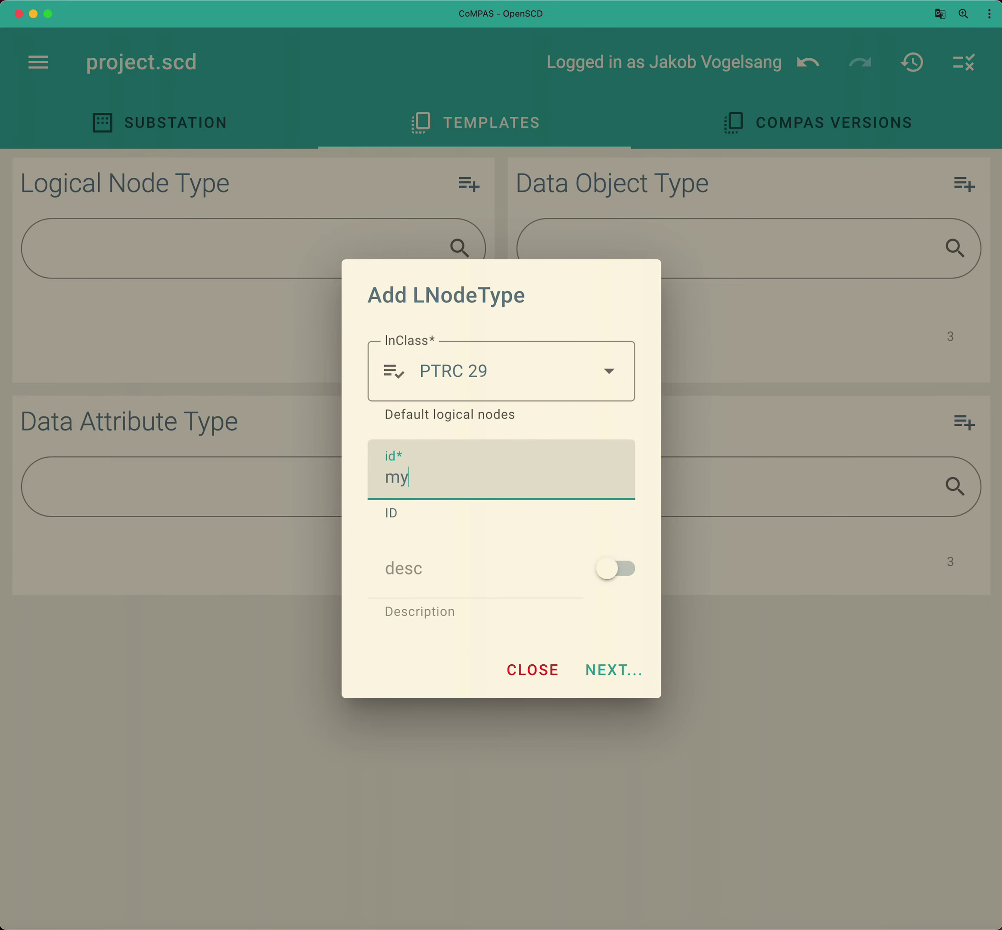
{"action": "type", "text": "PTRX"}
{"action": "key", "text": "BackSpace"}
{"action": "type", "text": "C"}
{"action": "left_click", "coordinate": [615, 670]}
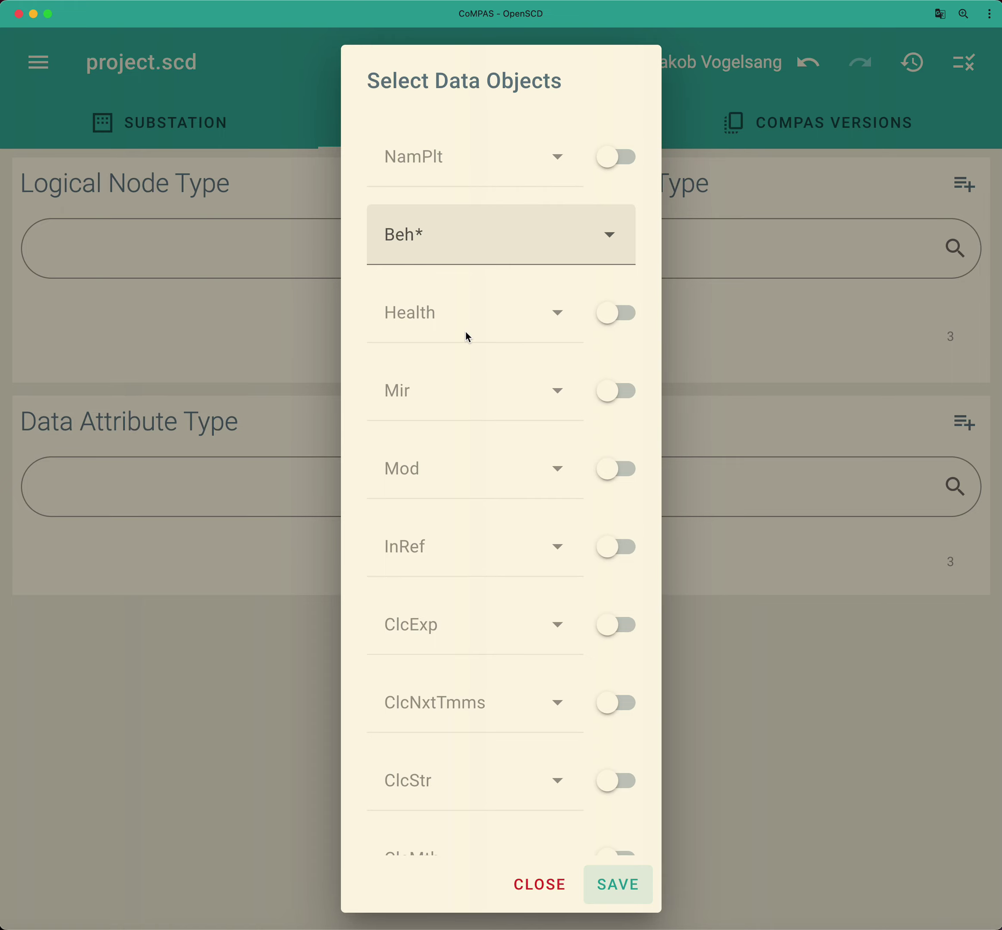
- Assign type myENS to the Beh data object, save myPTRC, and open it for editing
{"action": "scroll", "coordinate": [466, 336], "scroll_direction": "down", "scroll_amount": 20}
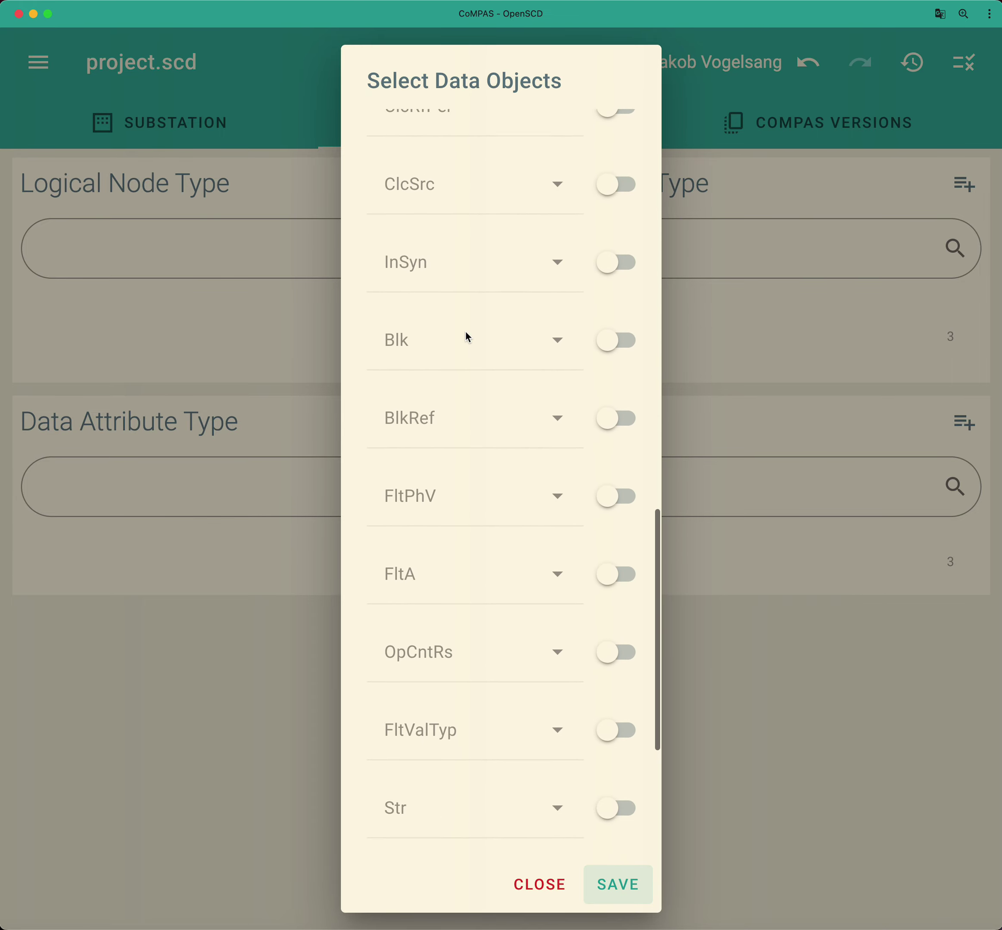
{"action": "scroll", "coordinate": [465, 336], "scroll_direction": "down", "scroll_amount": 10}
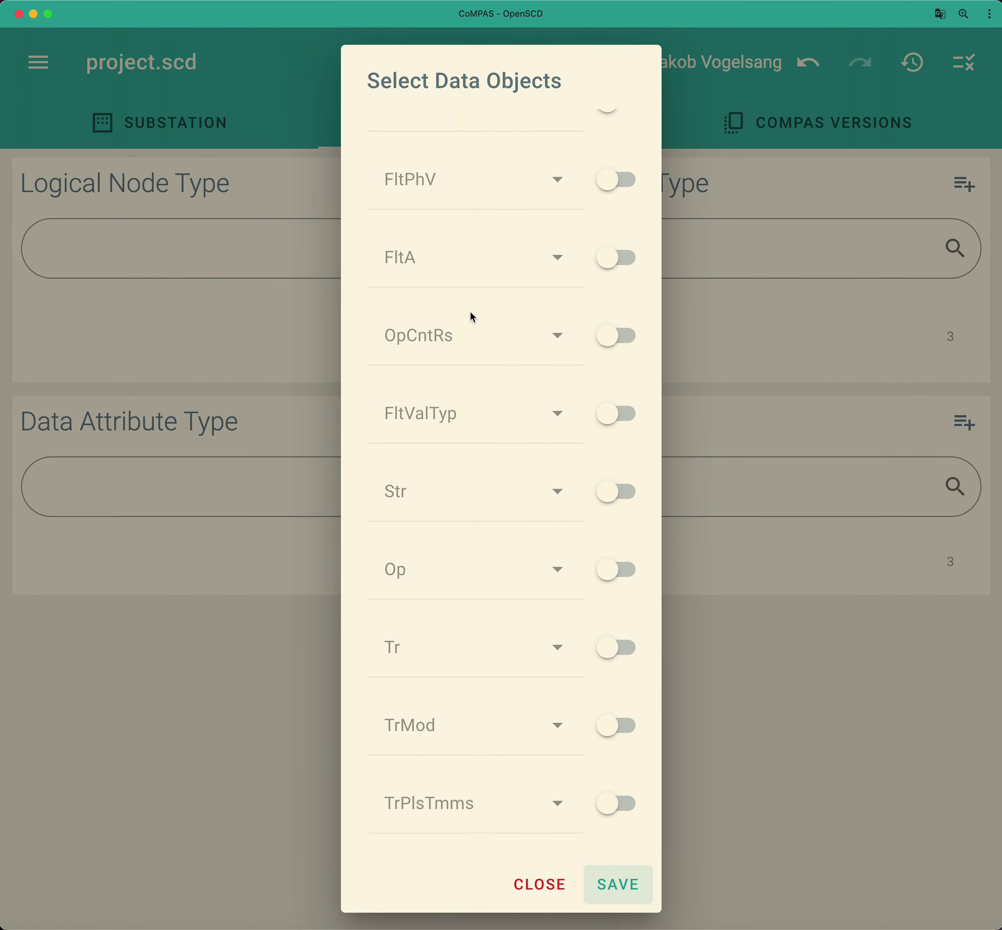
{"action": "scroll", "coordinate": [490, 512], "scroll_direction": "up", "scroll_amount": 20}
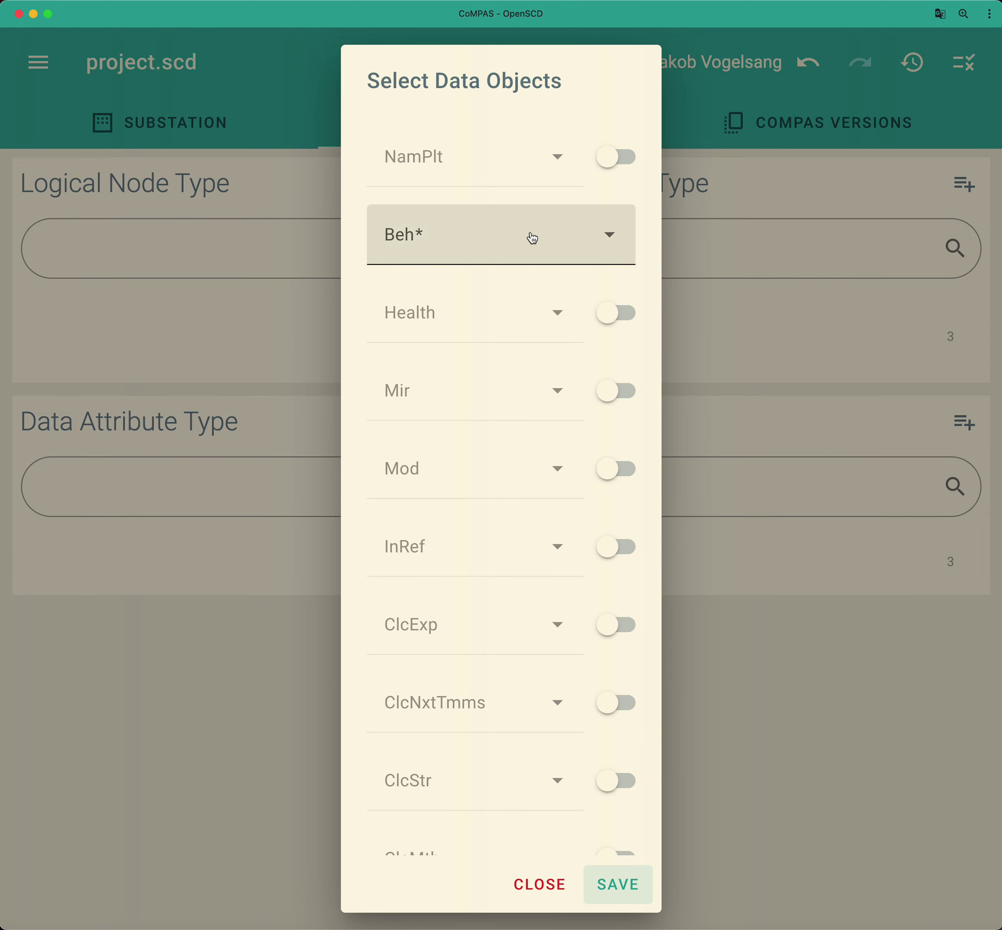
{"action": "left_click", "coordinate": [536, 247]}
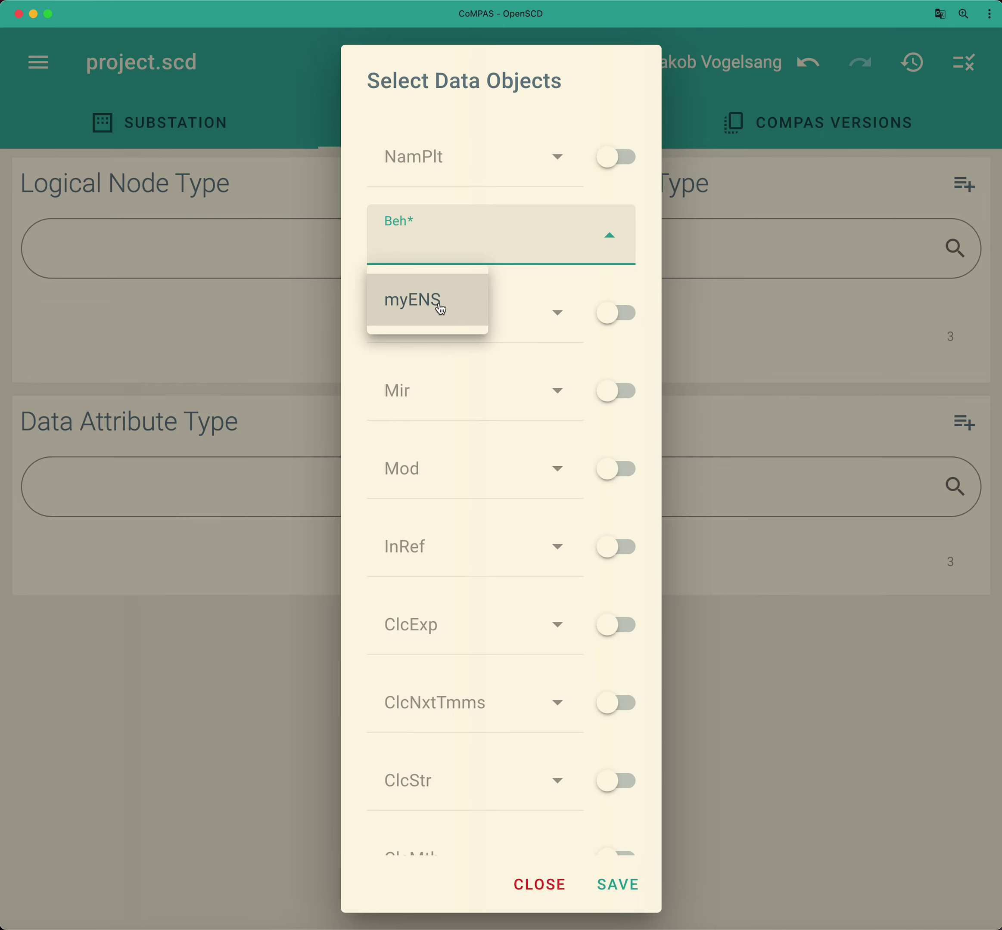
{"action": "left_click", "coordinate": [438, 303]}
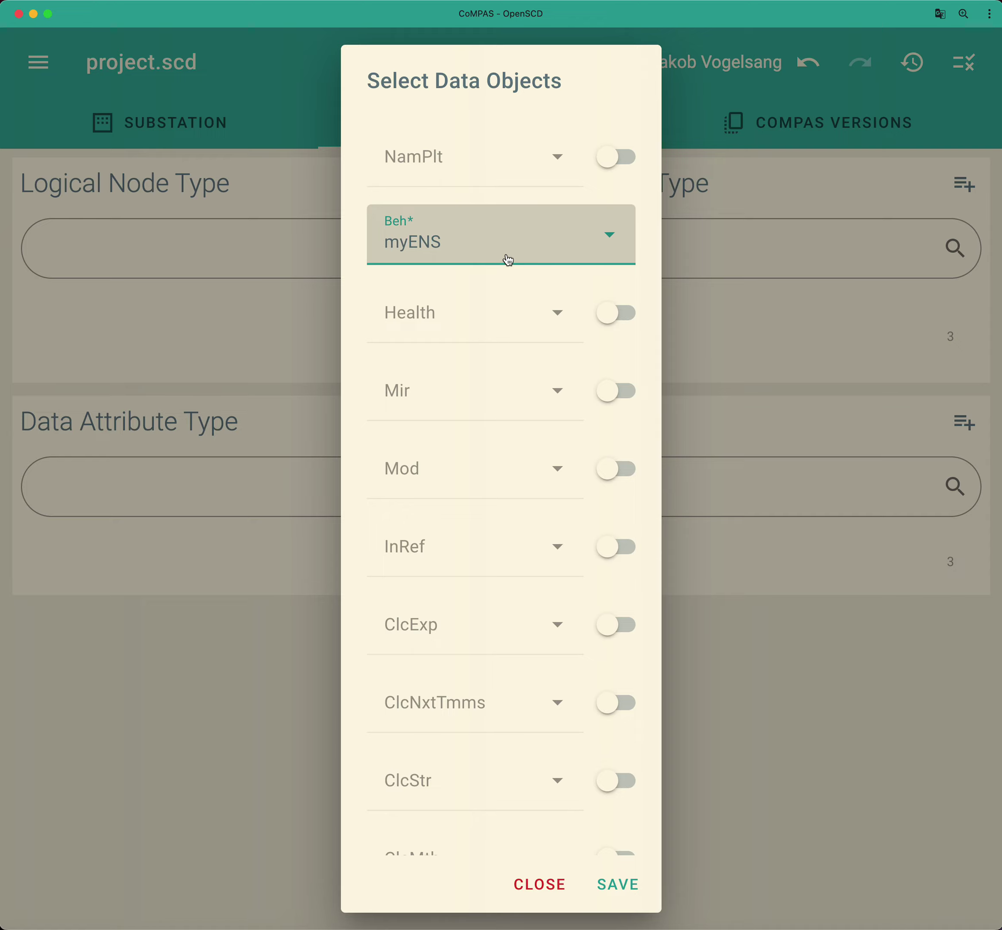
{"action": "scroll", "coordinate": [499, 654], "scroll_direction": "down", "scroll_amount": 20}
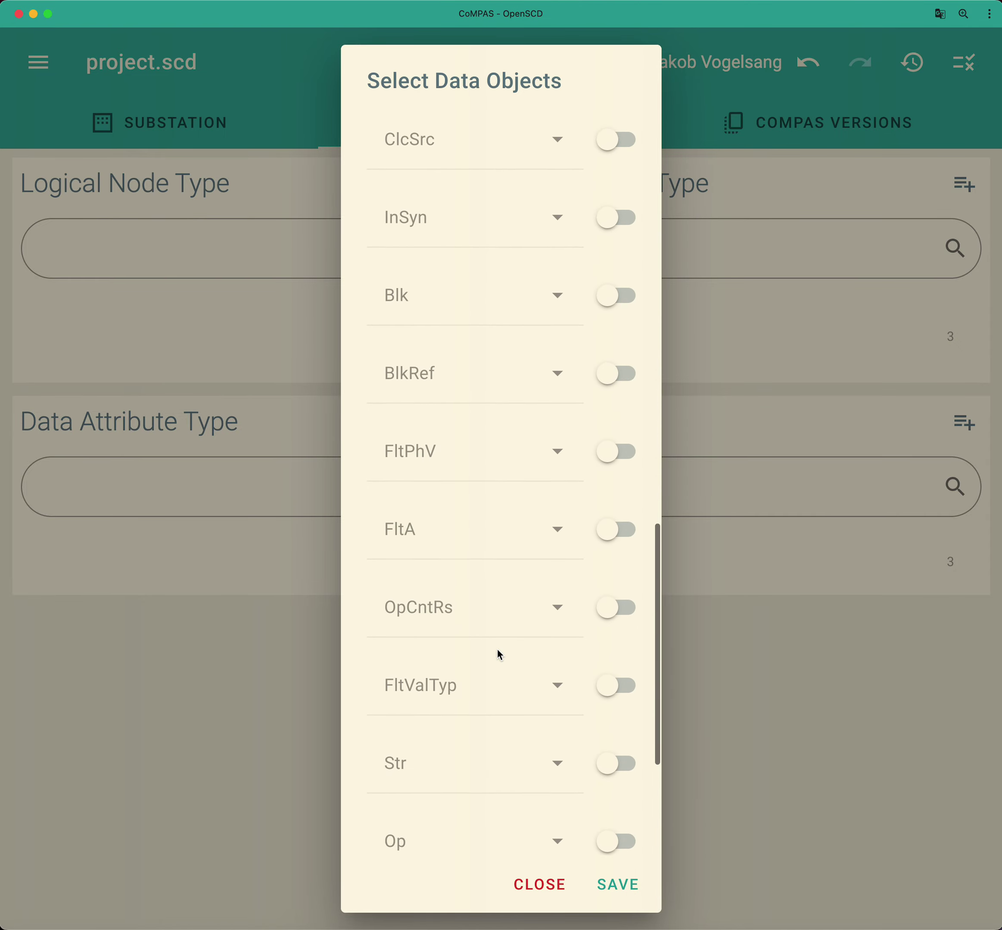
{"action": "left_click", "coordinate": [617, 885]}
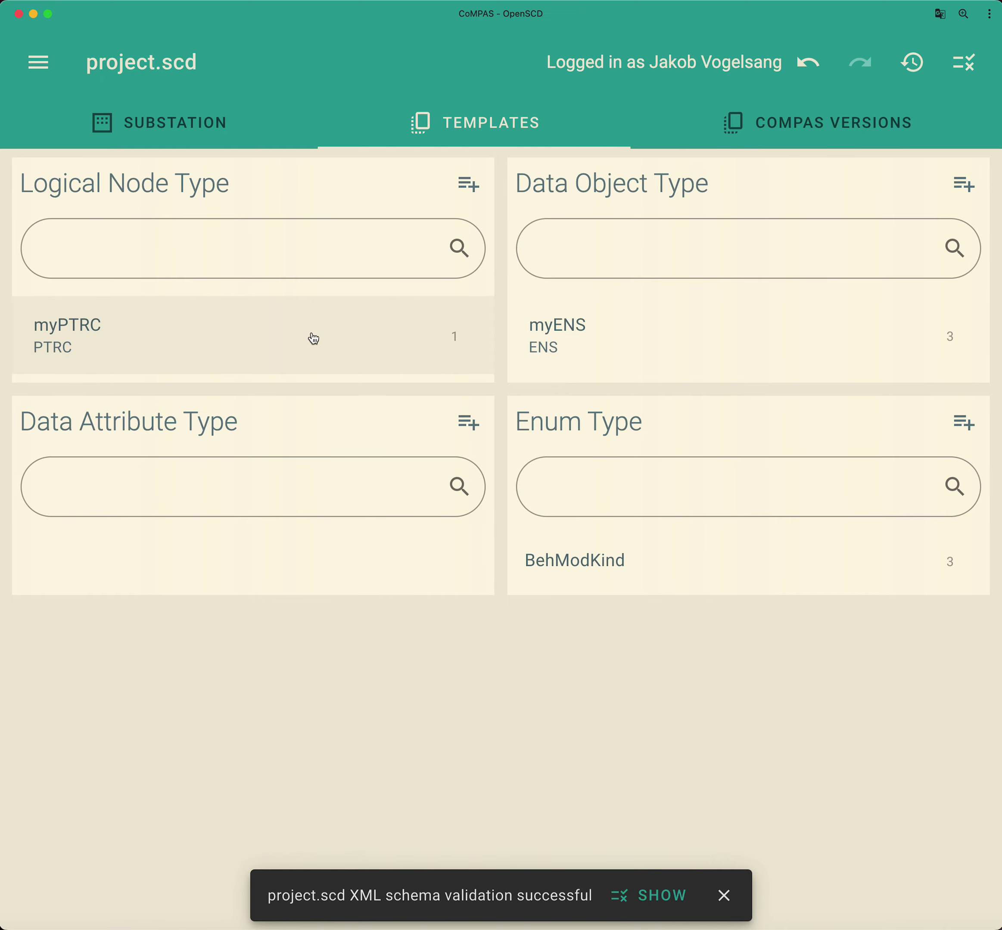
{"action": "left_click", "coordinate": [366, 337]}
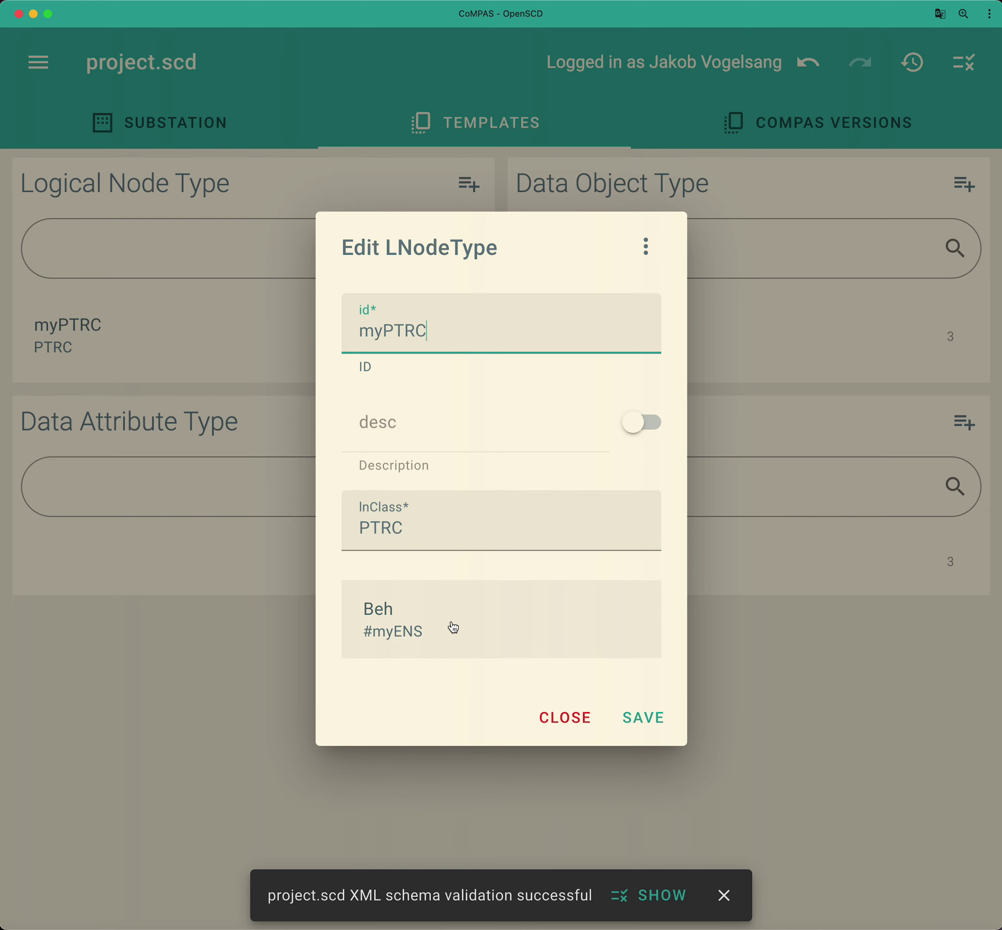
{"action": "left_click", "coordinate": [647, 257]}
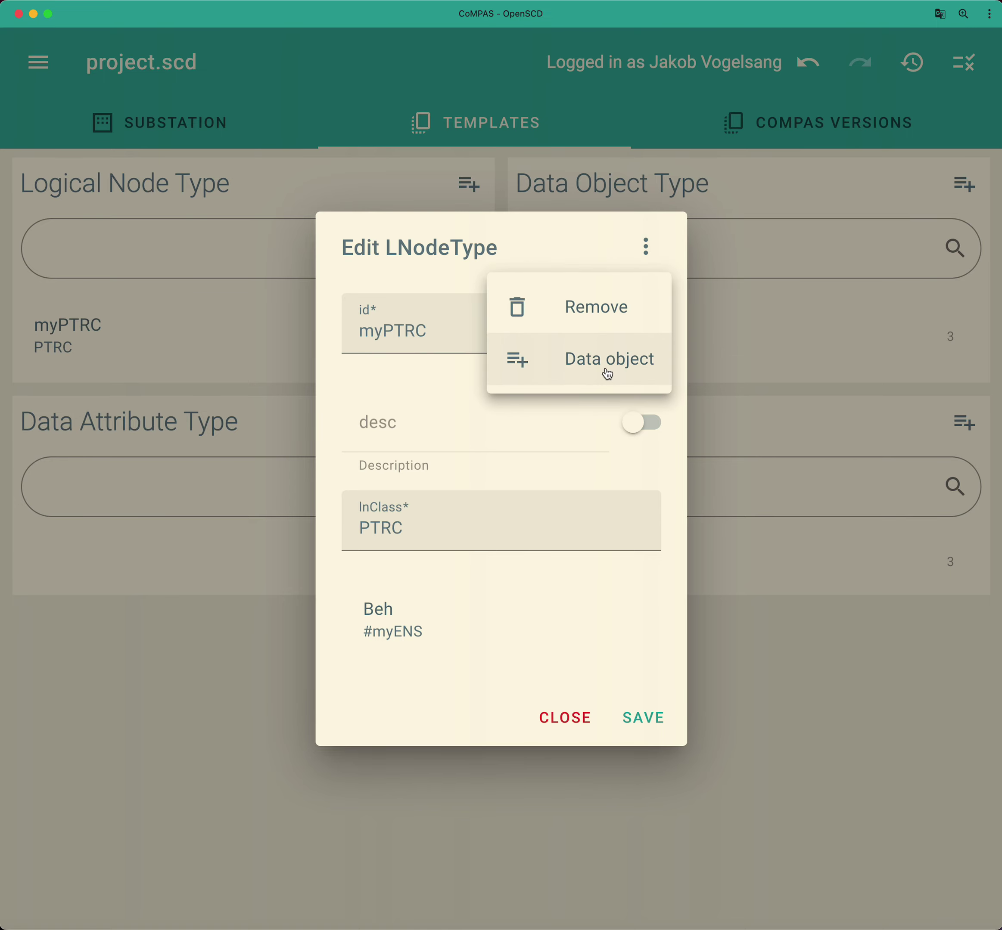
{"action": "left_click", "coordinate": [608, 374]}
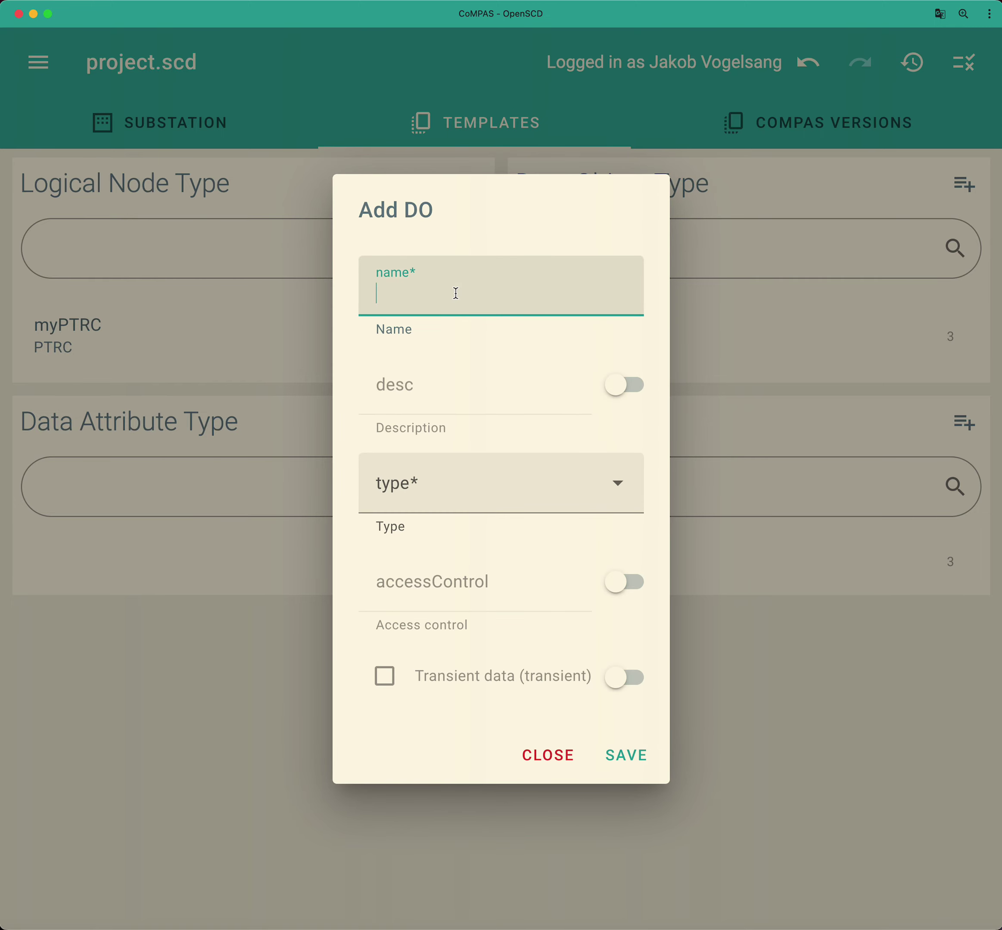
{"action": "left_click", "coordinate": [516, 491]}
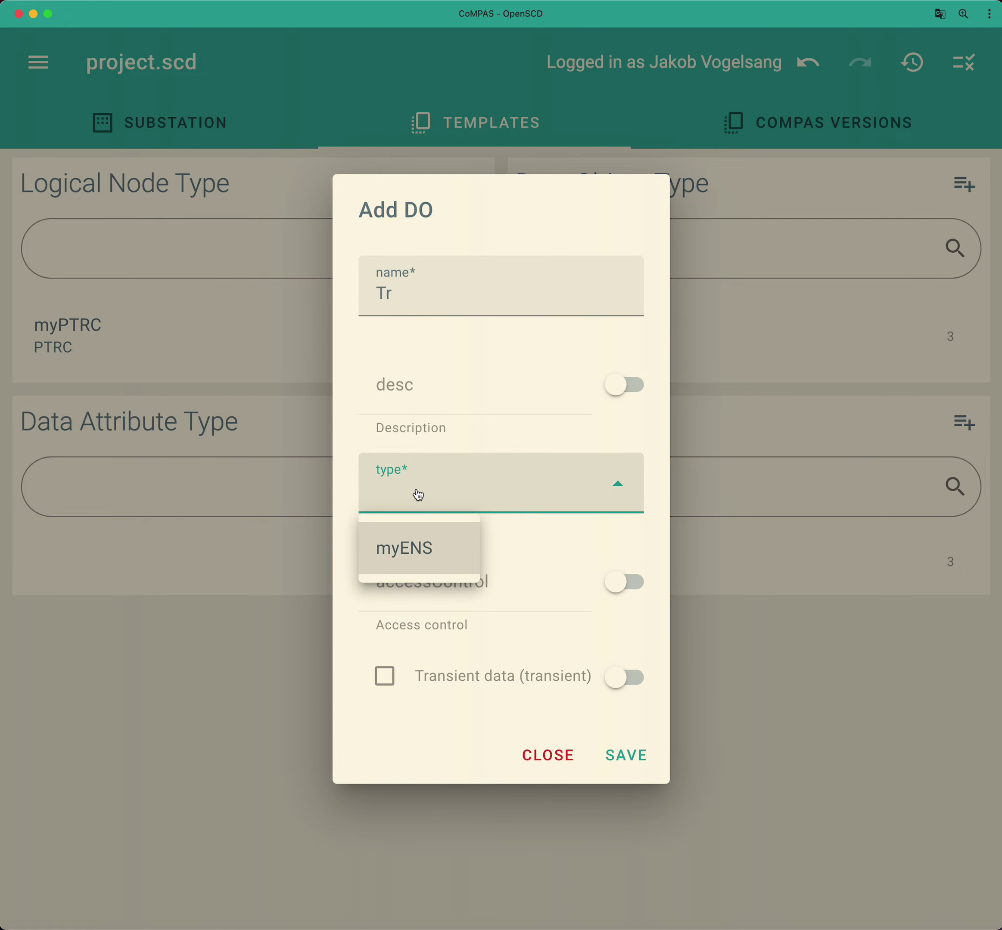
{"action": "left_click", "coordinate": [549, 756]}
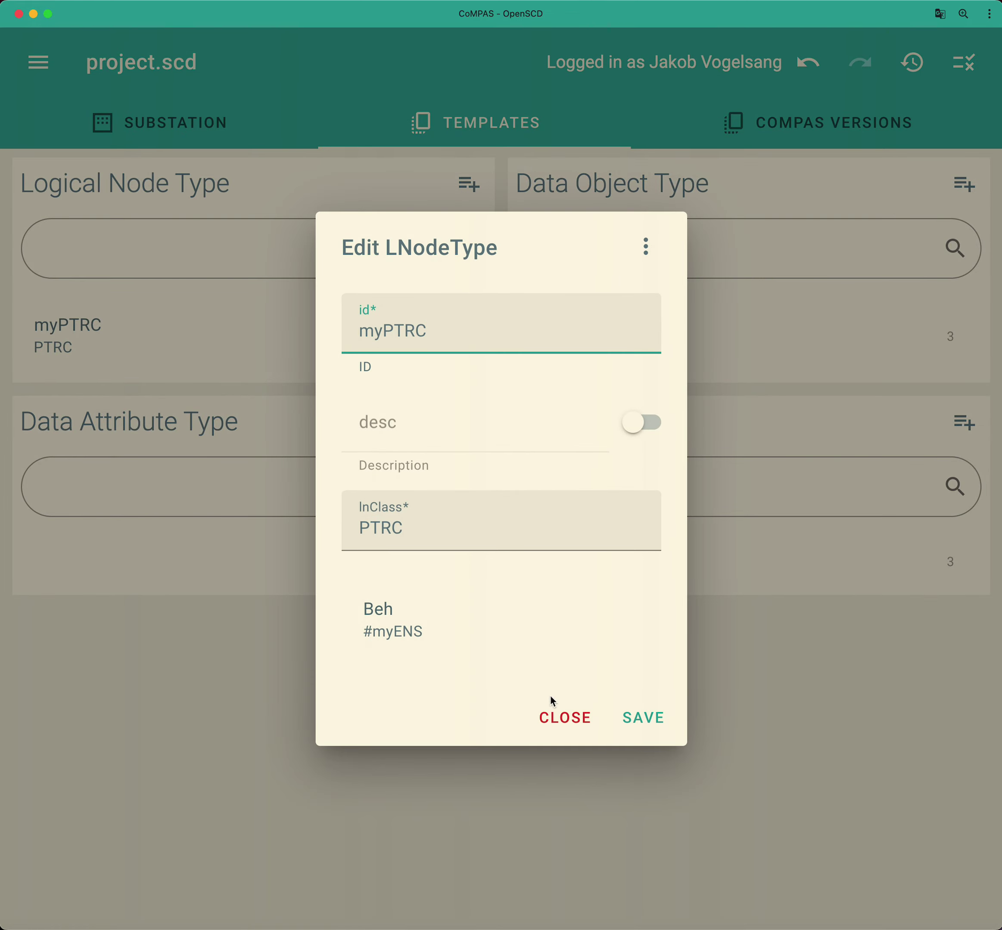
{"action": "left_click", "coordinate": [568, 719]}
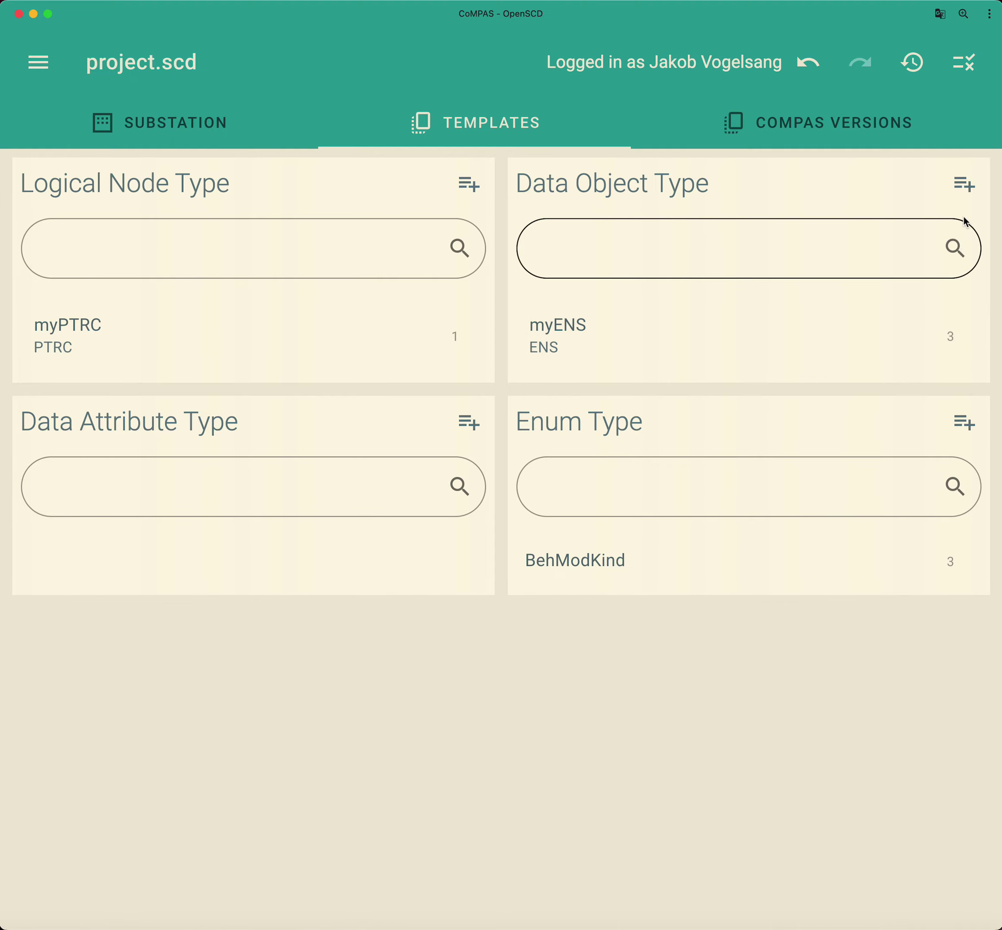
{"action": "left_click", "coordinate": [963, 186]}
- Create a data object type with id myACT from the ACT_general template
{"action": "left_click", "coordinate": [568, 337]}
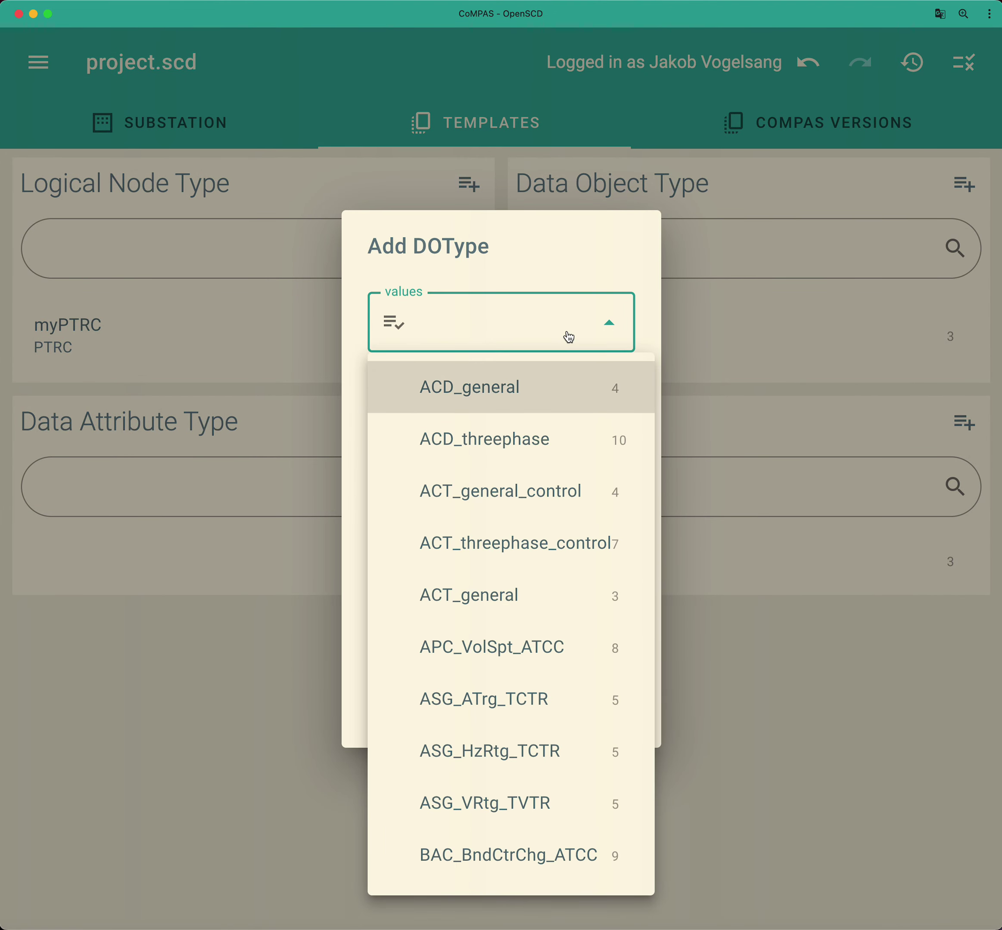
{"action": "left_click", "coordinate": [492, 601]}
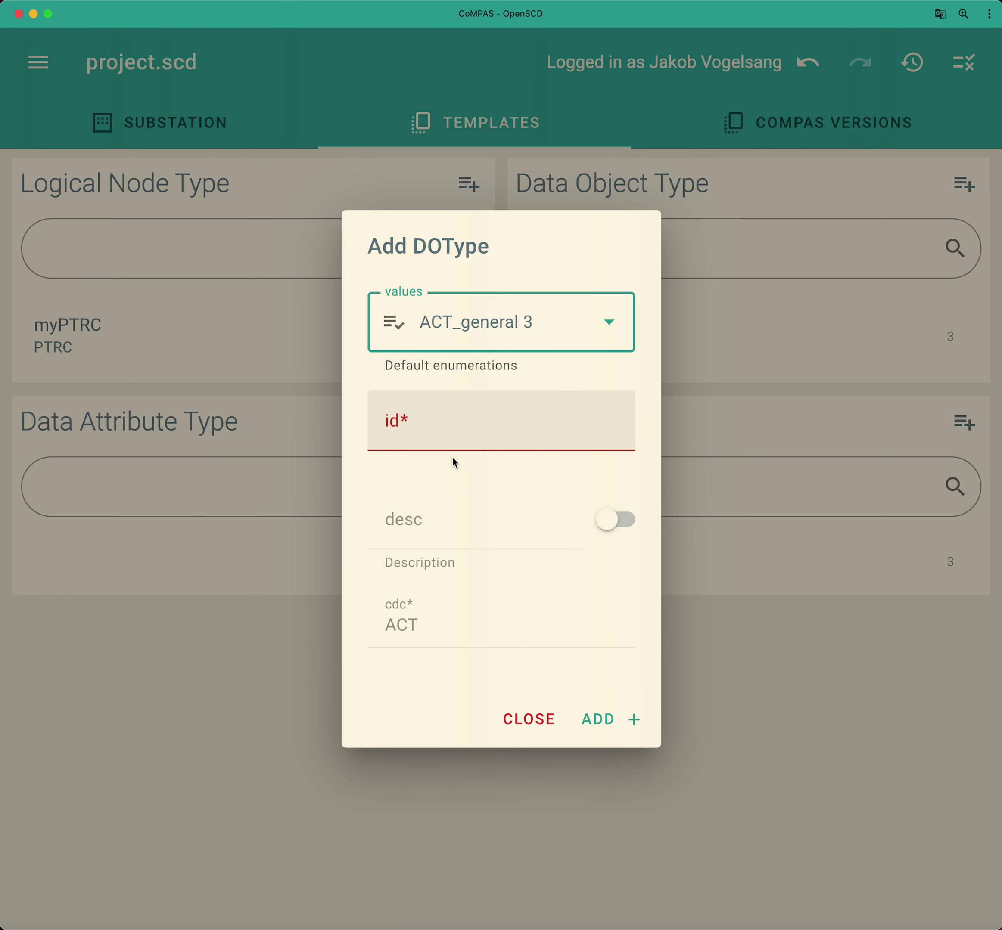
{"action": "left_click", "coordinate": [449, 436]}
{"action": "type", "text": "myACT"}
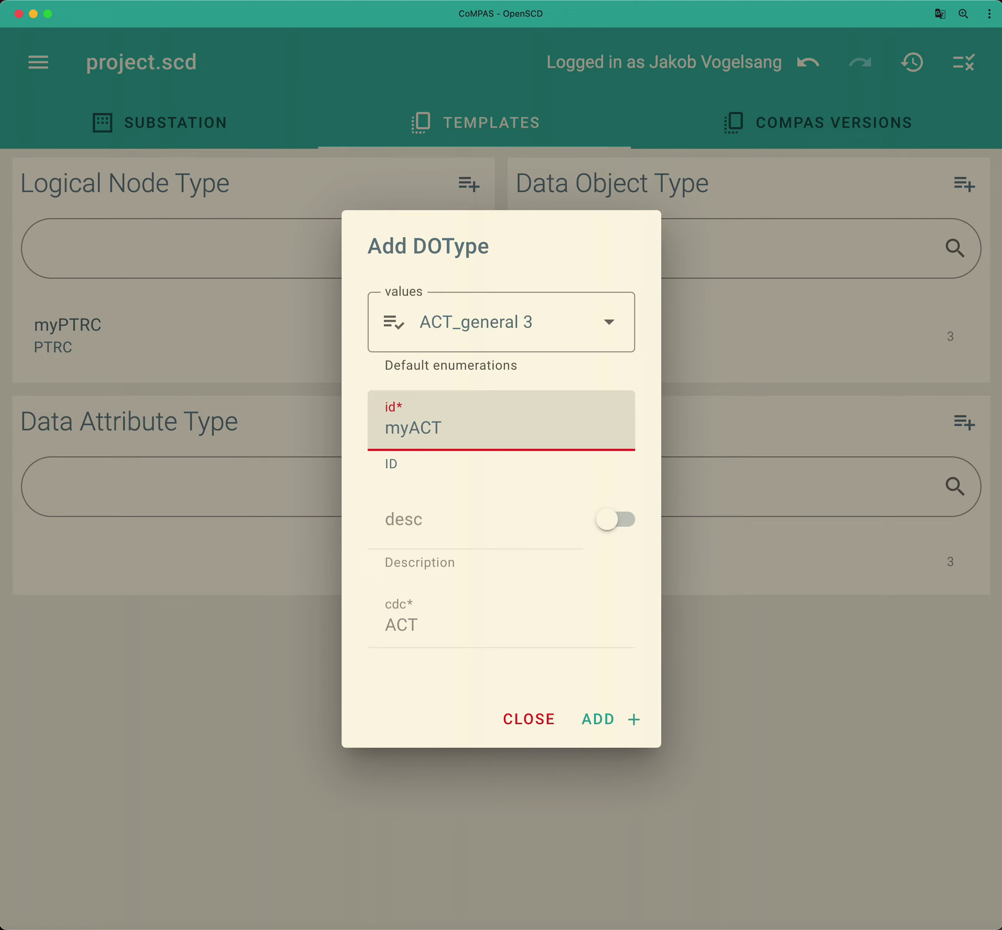
{"action": "key", "text": "Return"}
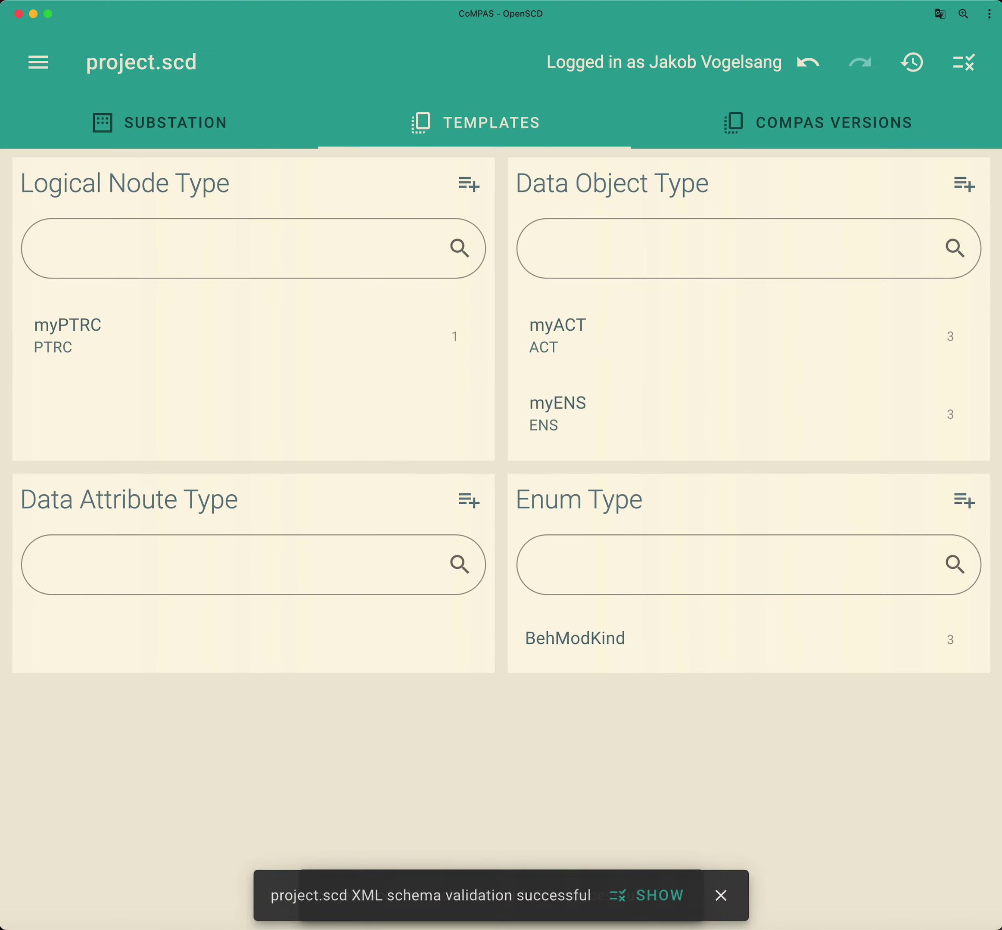
- Add a data object named Tr of type myACT to myPTRC and save it
{"action": "left_click", "coordinate": [359, 324]}
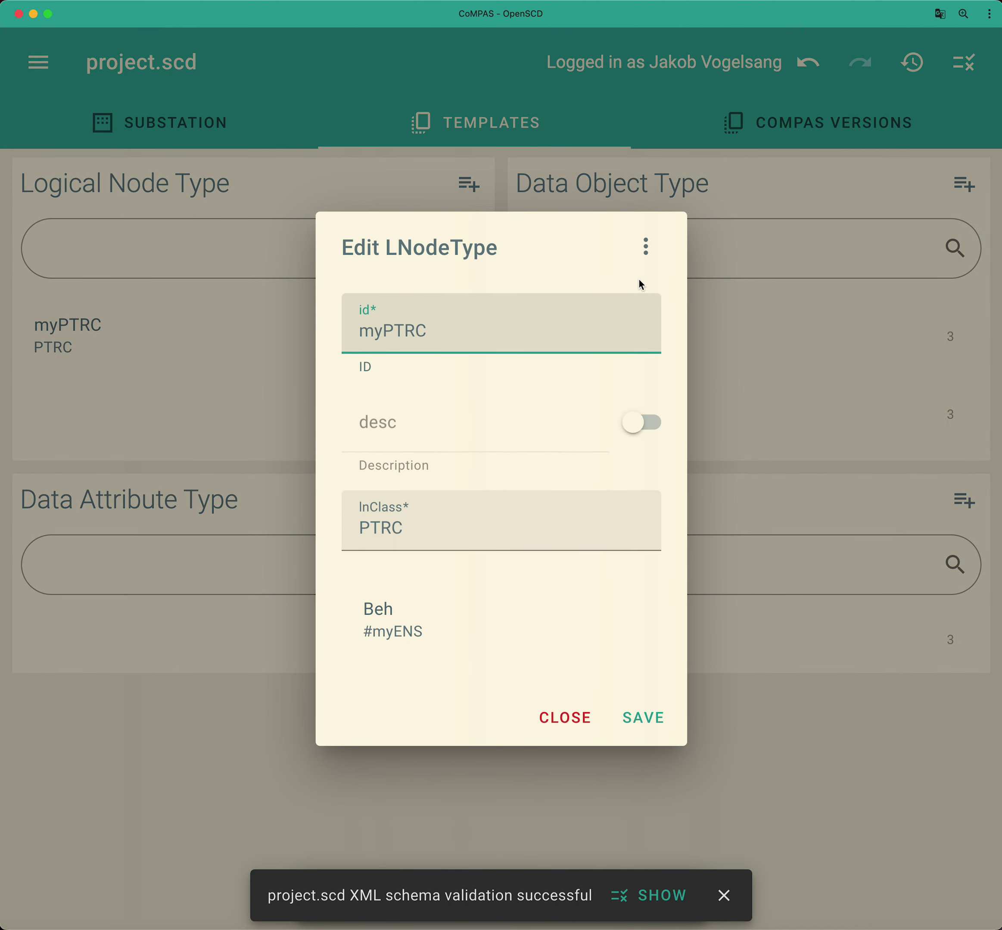
{"action": "left_click", "coordinate": [644, 247]}
{"action": "left_click", "coordinate": [597, 358]}
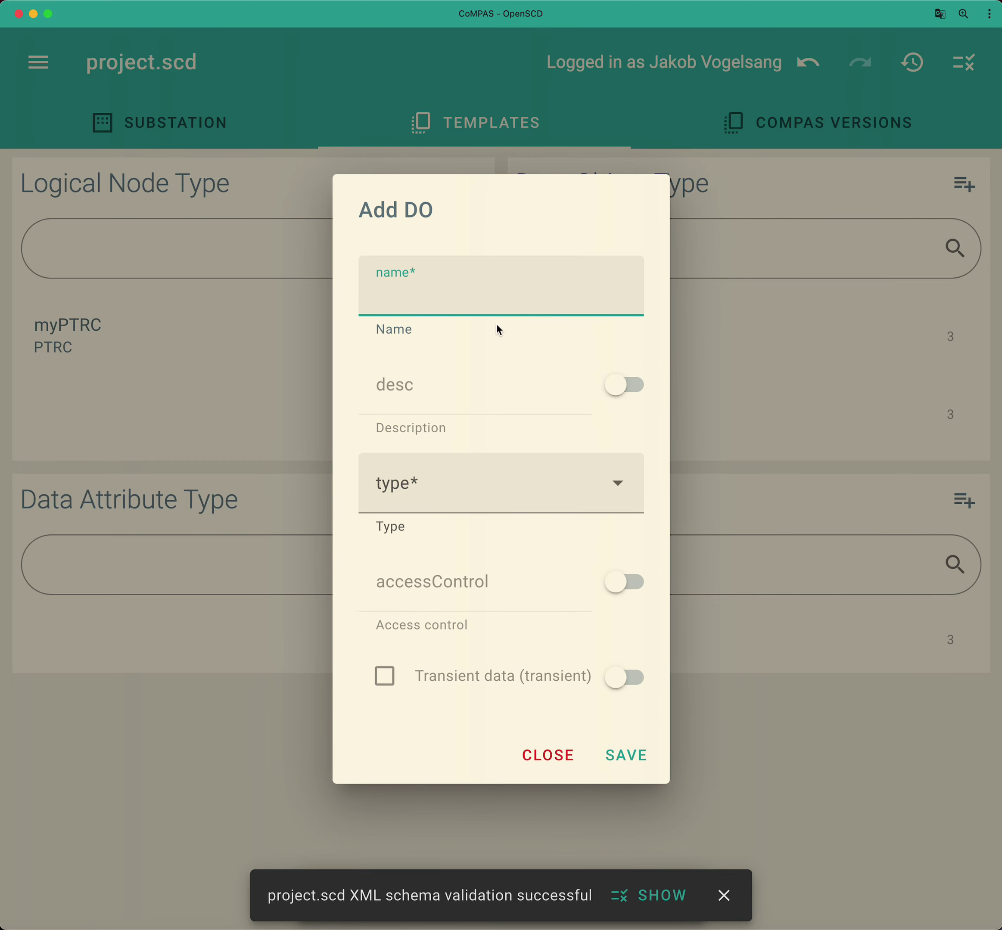
{"action": "type", "text": "Tr"}
{"action": "left_click", "coordinate": [463, 485]}
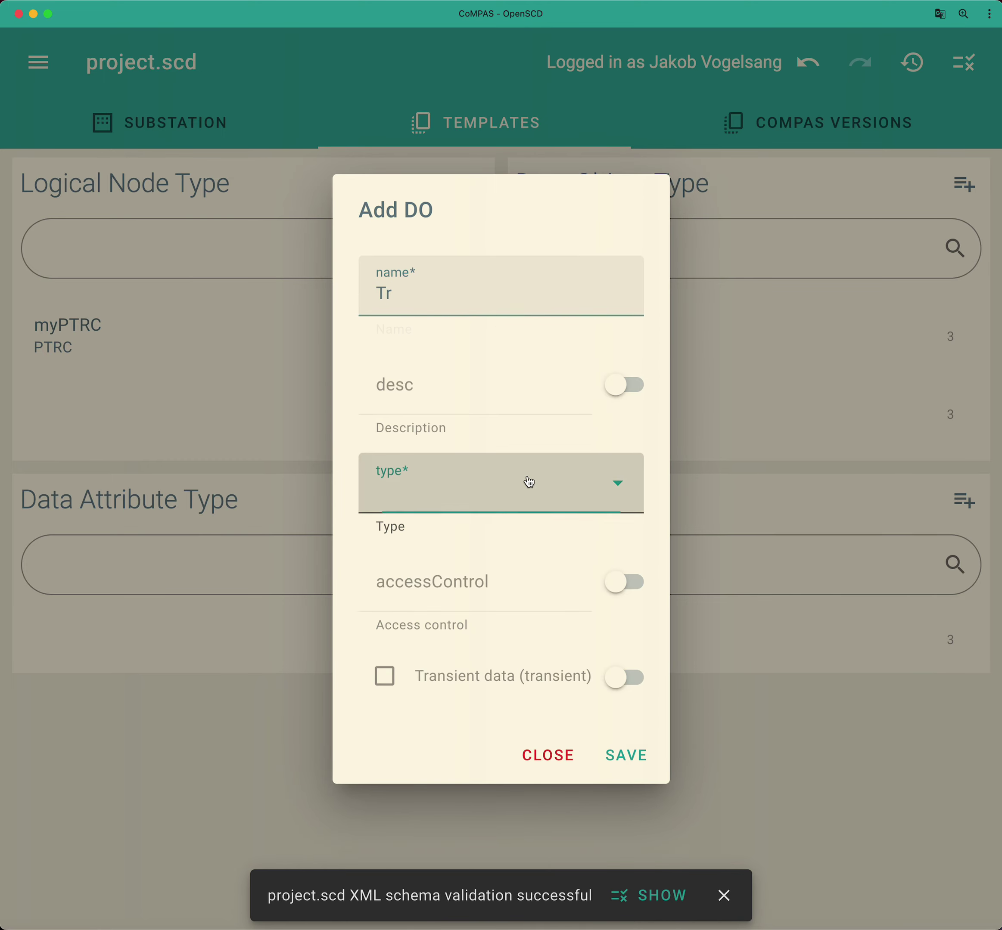
{"action": "left_click", "coordinate": [464, 551]}
{"action": "left_click", "coordinate": [626, 755]}
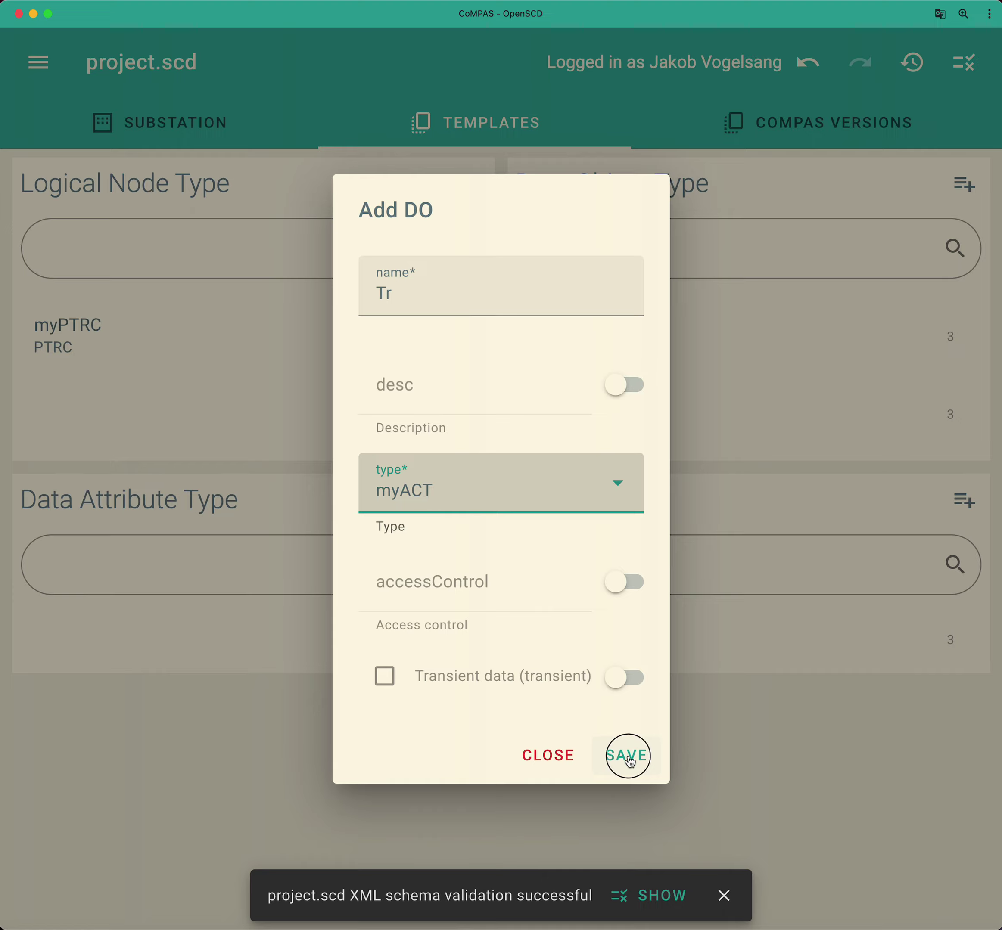
{"action": "left_click", "coordinate": [584, 764]}
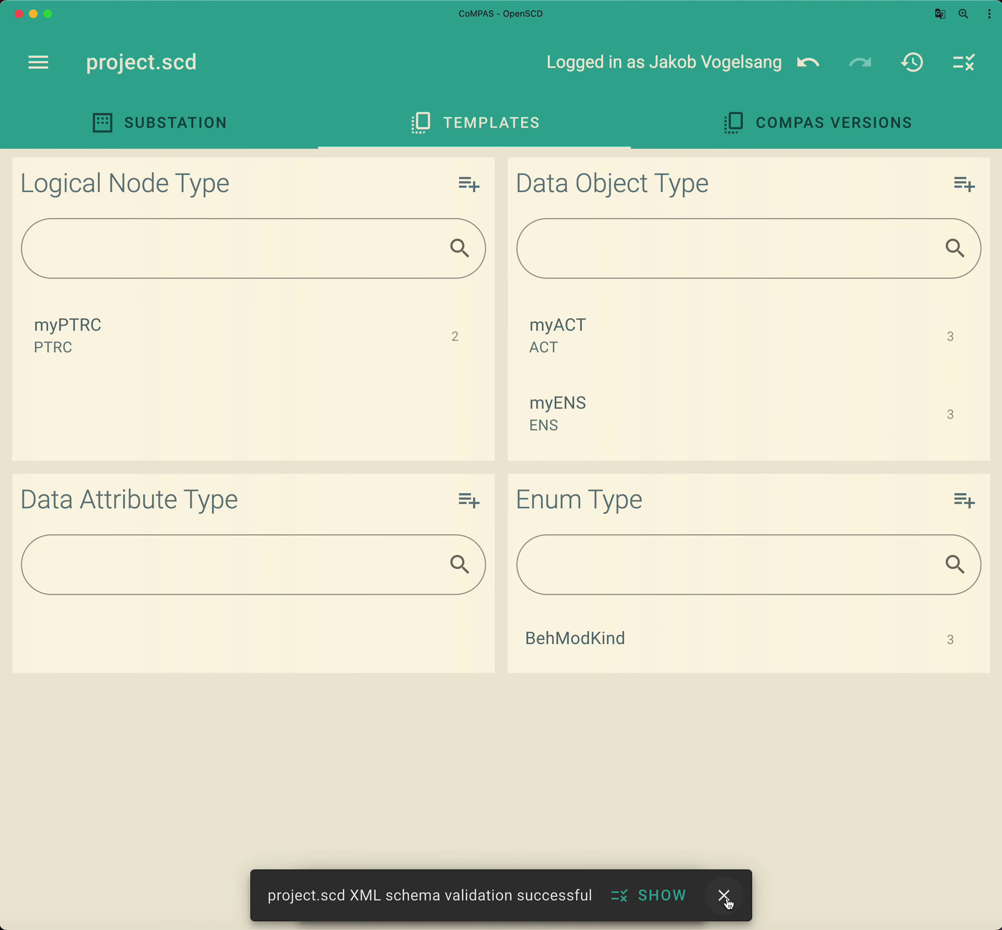
{"action": "left_click", "coordinate": [724, 895]}
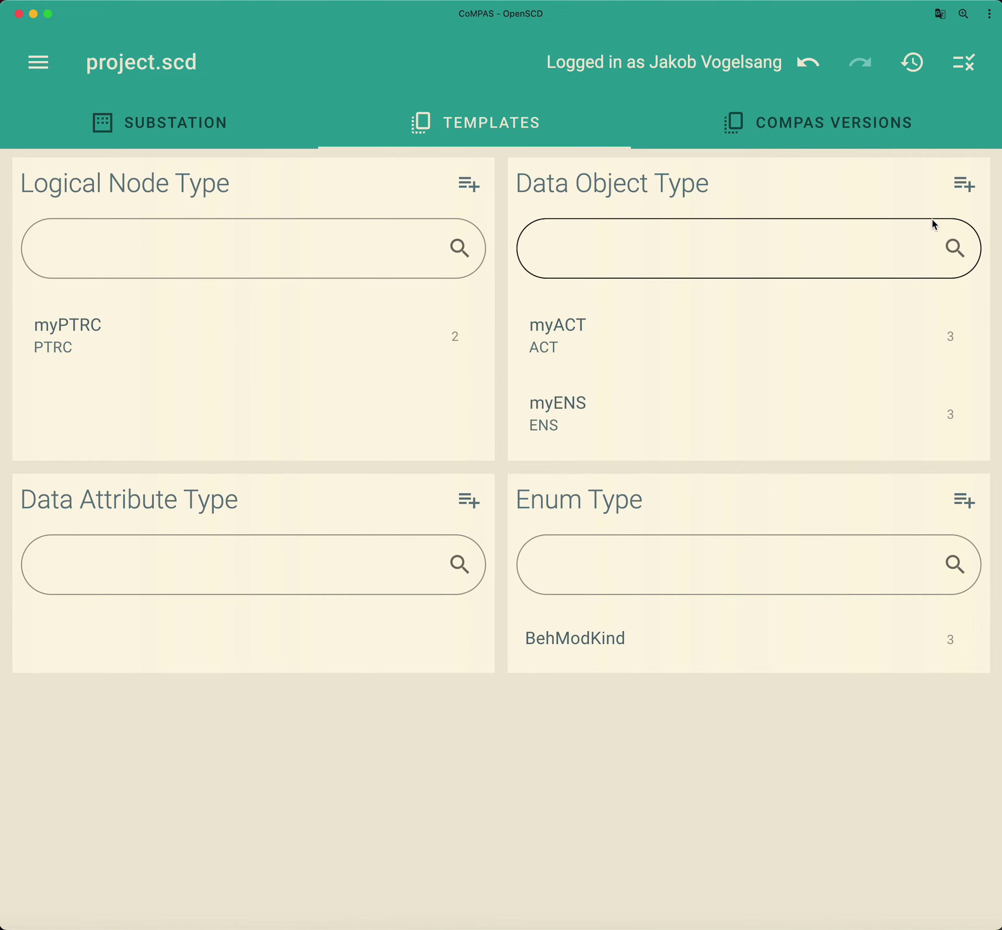
- Create a data object type with id myACD from the ACD_general template
{"action": "left_click", "coordinate": [963, 184]}
{"action": "left_click", "coordinate": [560, 338]}
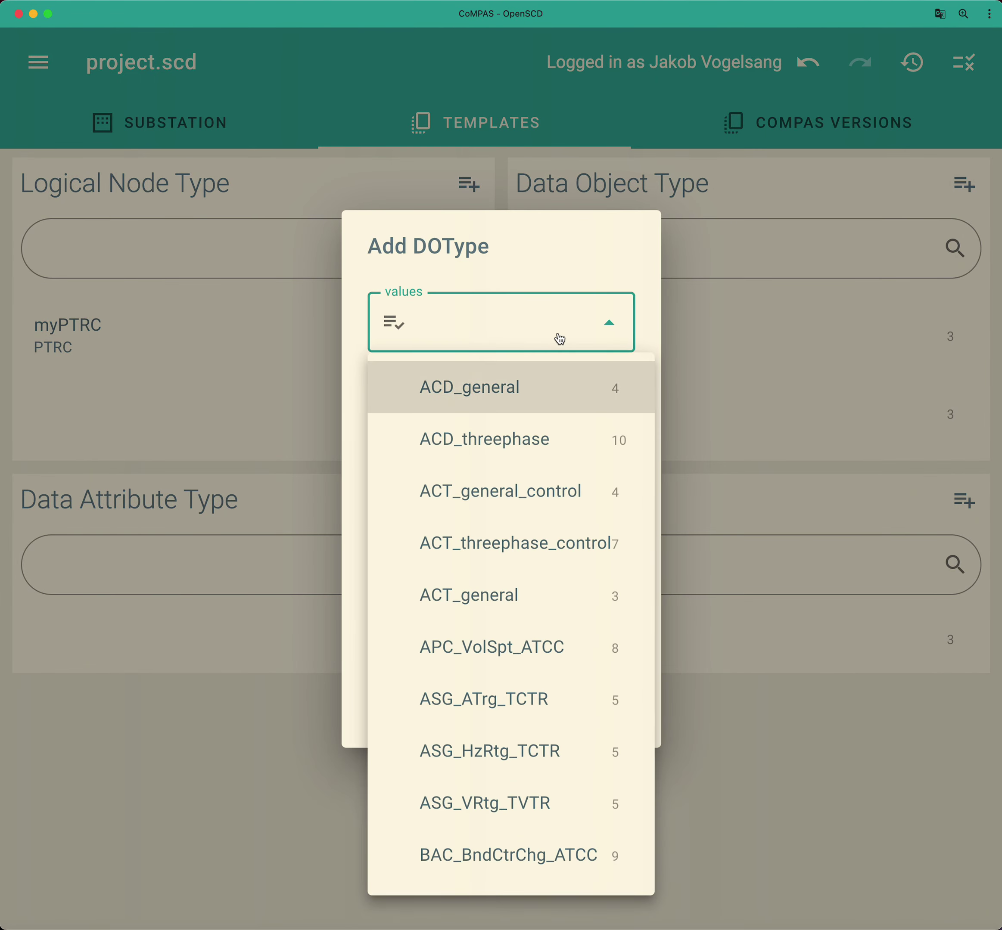
{"action": "left_click", "coordinate": [448, 394]}
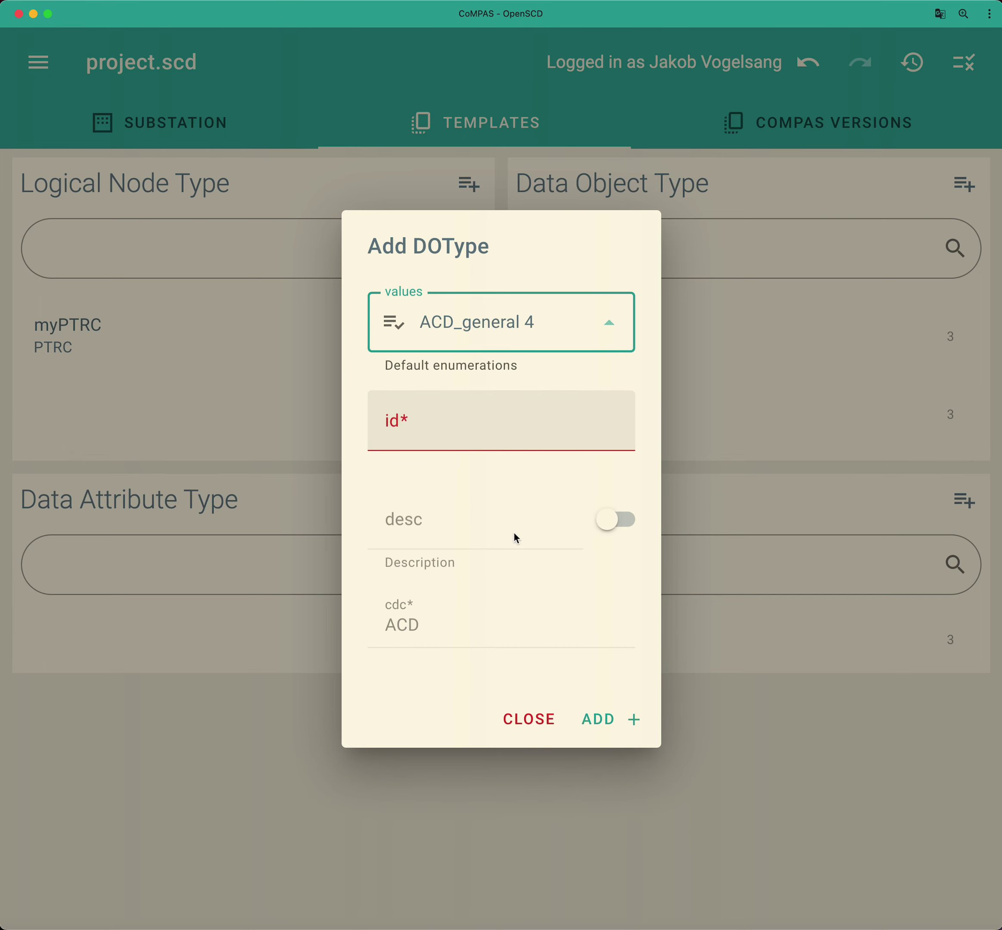
{"action": "left_click", "coordinate": [472, 437]}
{"action": "type", "text": "myACD"}
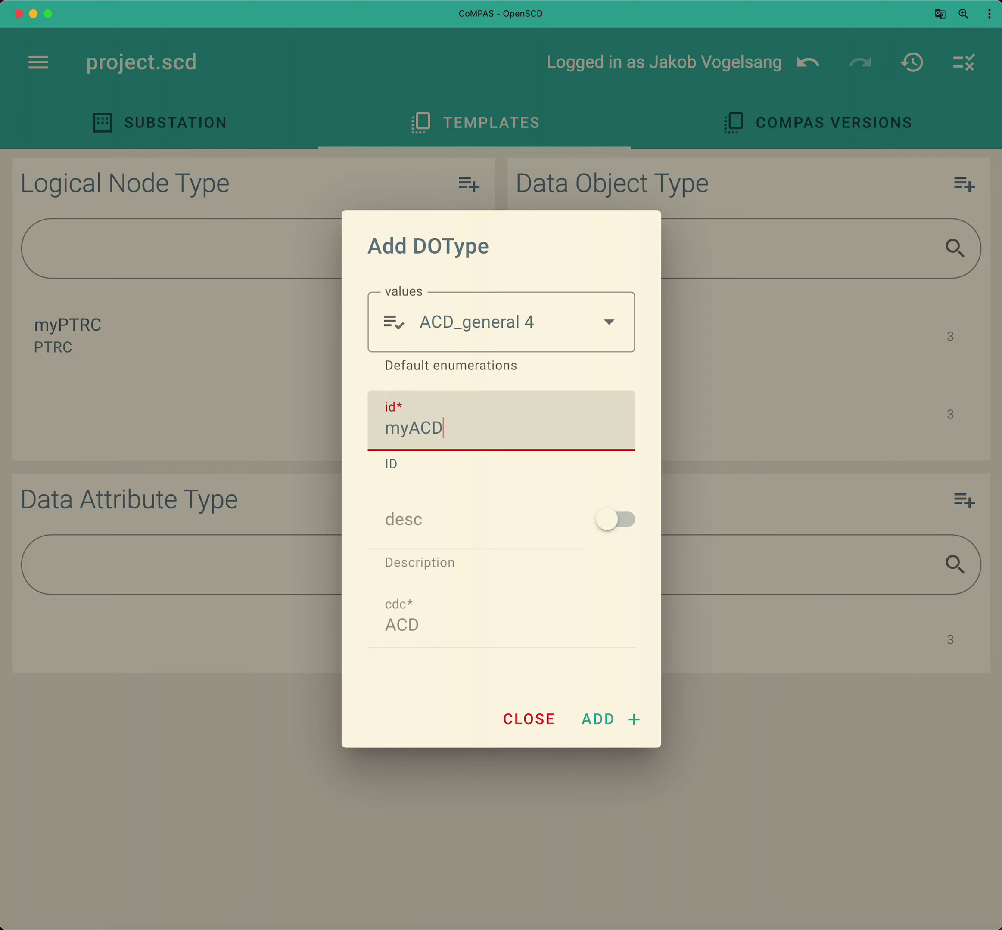
{"action": "left_click", "coordinate": [612, 714]}
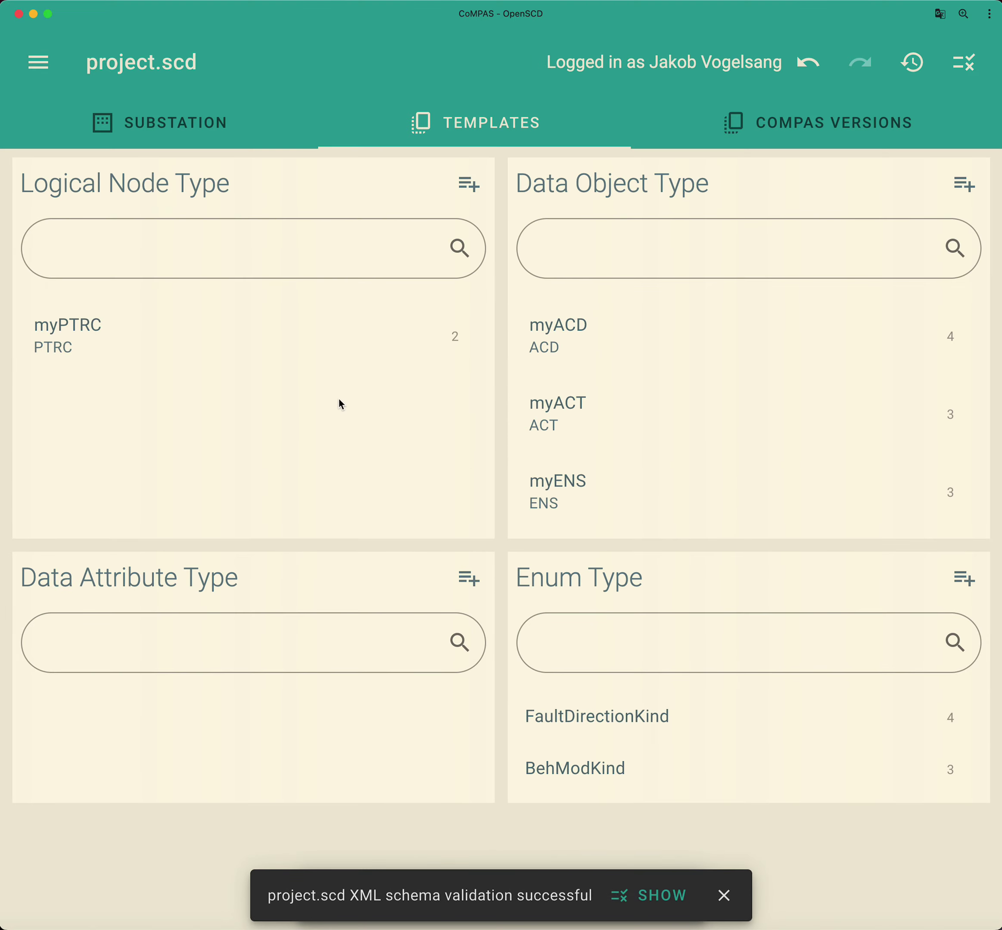
- Add a data object named Str of type myACD to myPTRC and save it
{"action": "left_click", "coordinate": [375, 349]}
{"action": "left_click", "coordinate": [646, 210]}
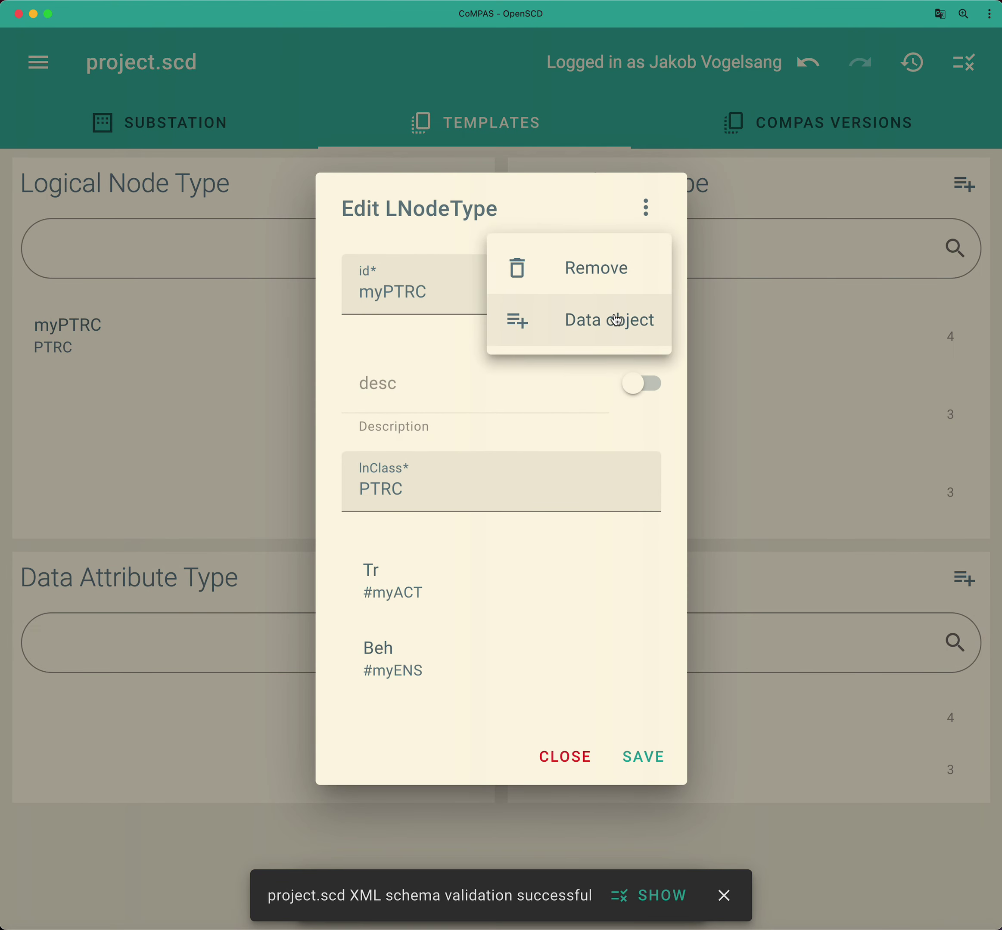
{"action": "left_click", "coordinate": [615, 322]}
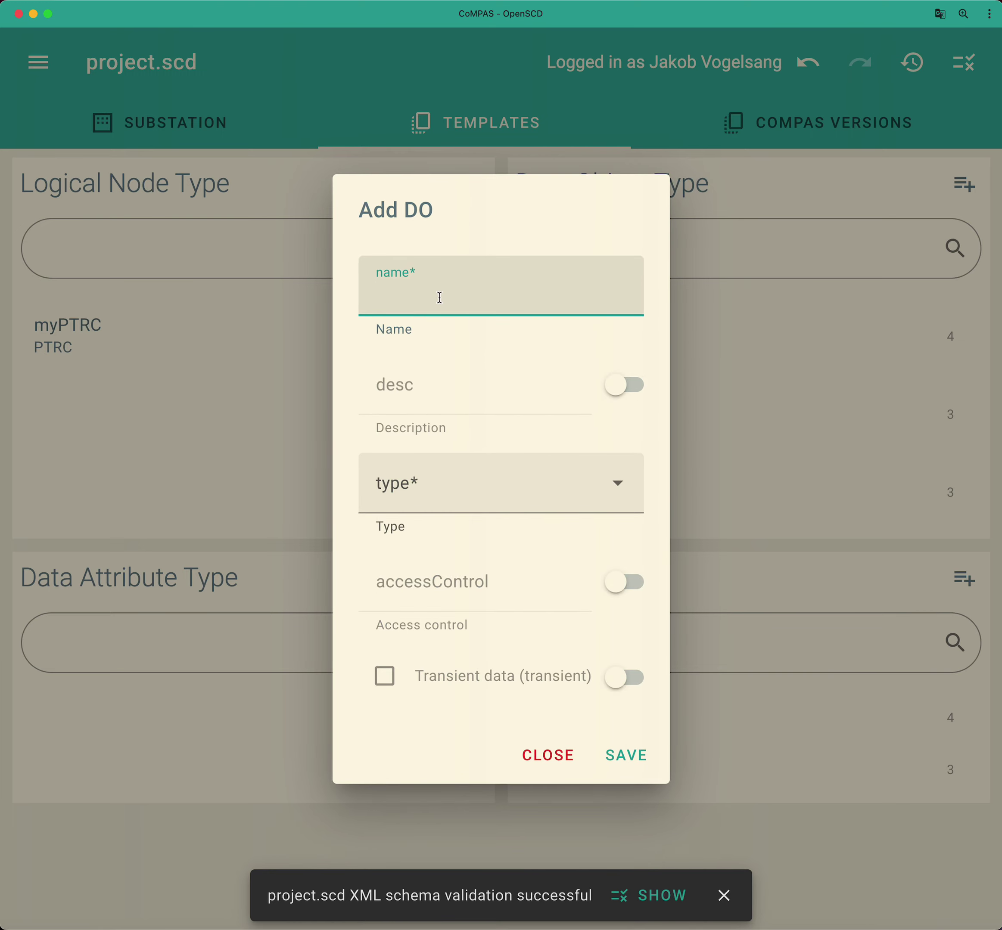
{"action": "type", "text": "Str"}
{"action": "left_click", "coordinate": [490, 482]}
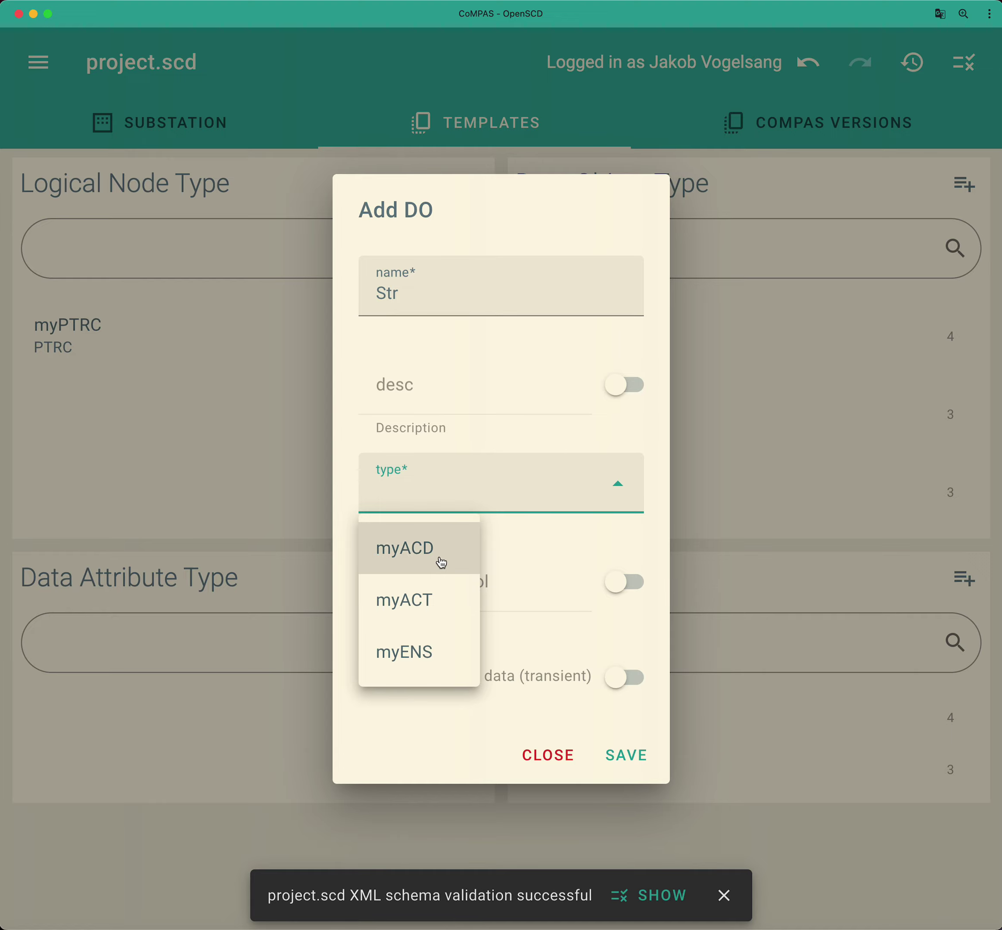
{"action": "left_click", "coordinate": [440, 560]}
{"action": "left_click", "coordinate": [655, 763]}
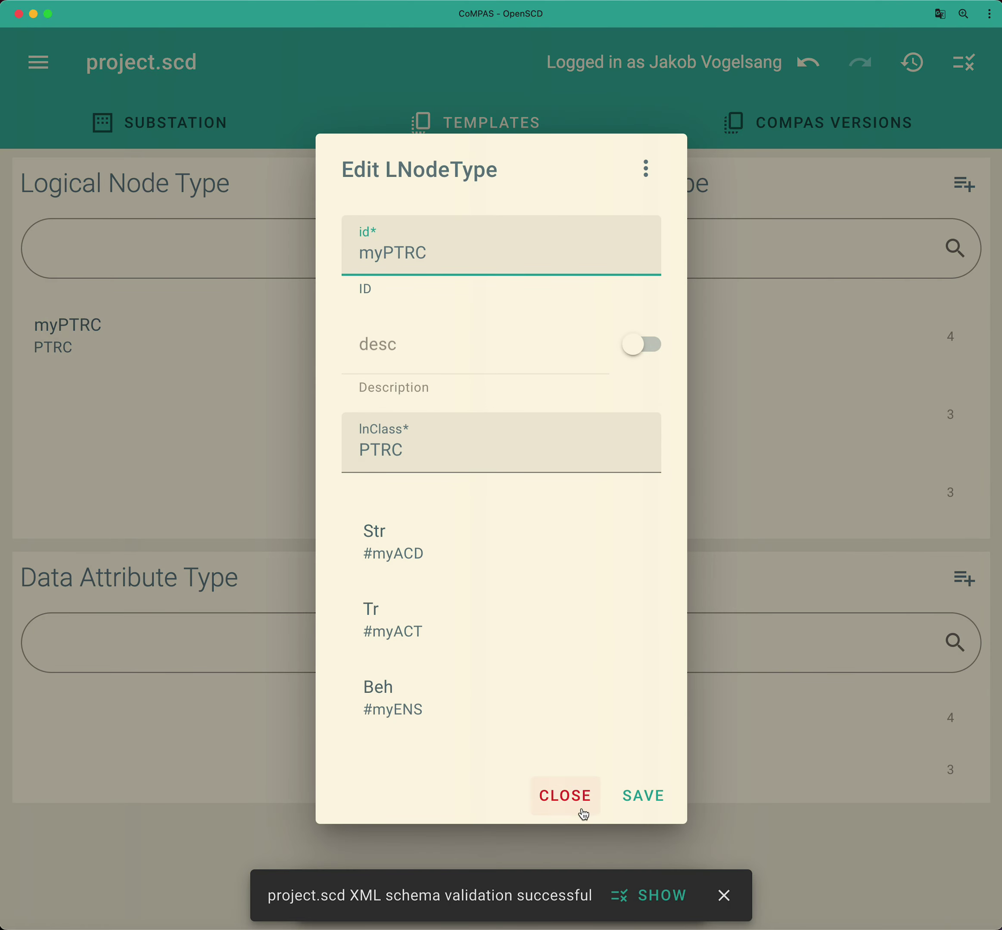
{"action": "left_click", "coordinate": [580, 810]}
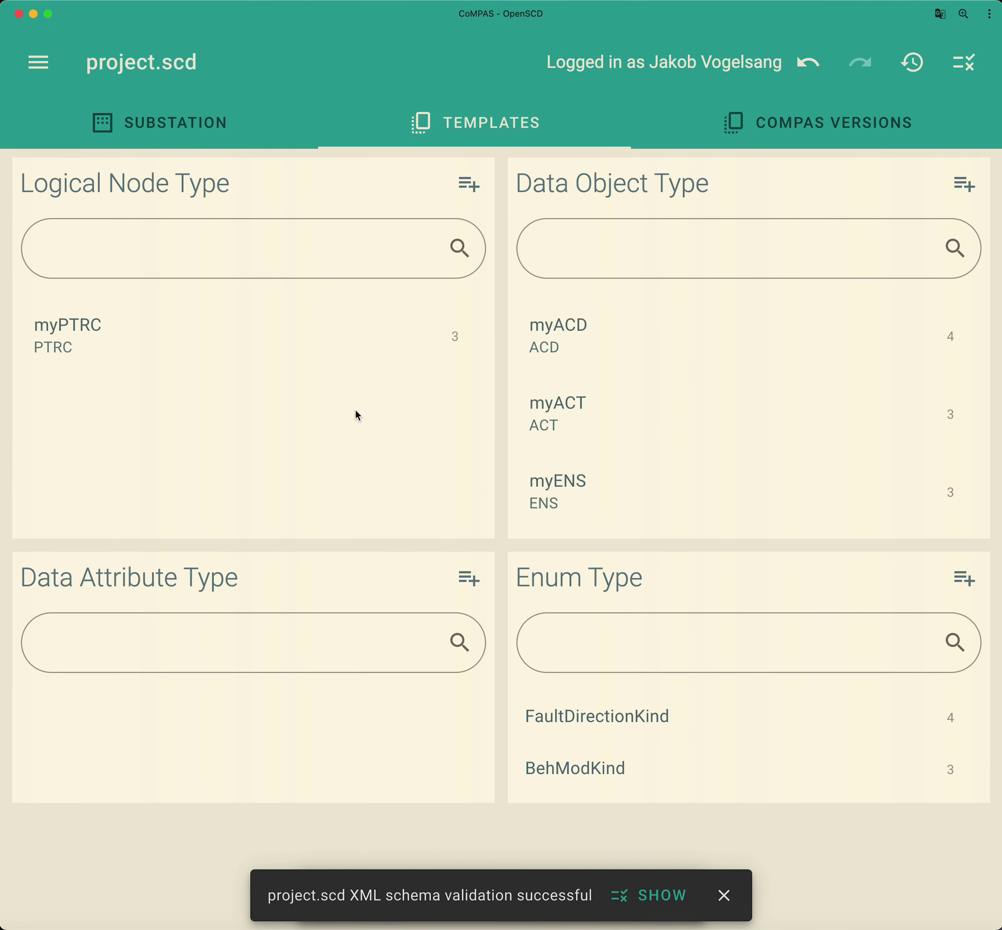